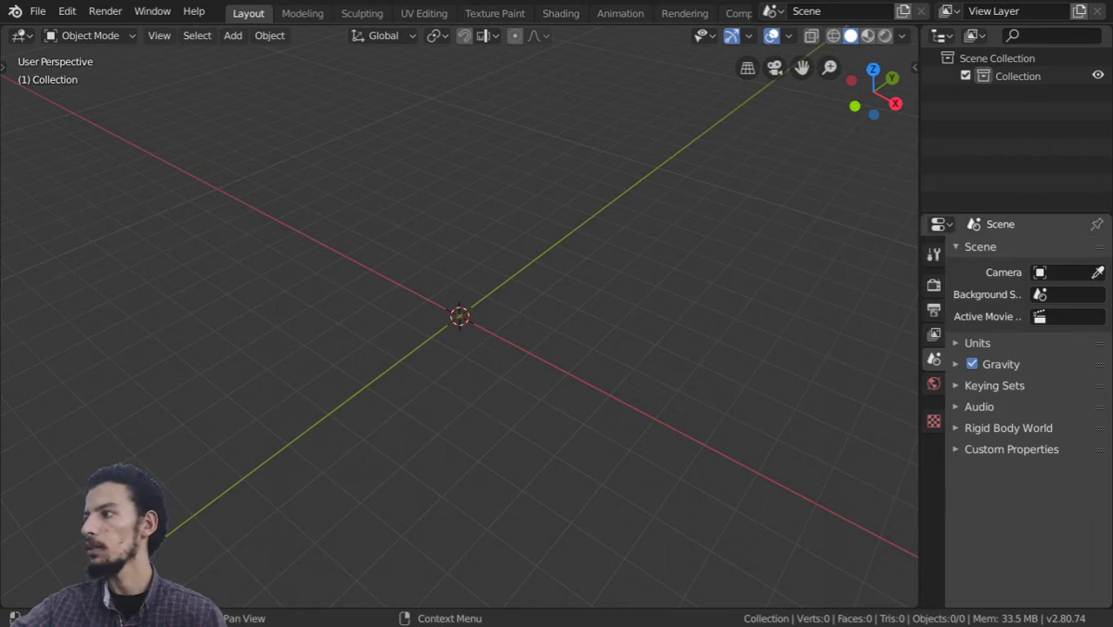
Change the scene's Length unit from Meters to Centimeters, keeping the metric system
click(977, 343)
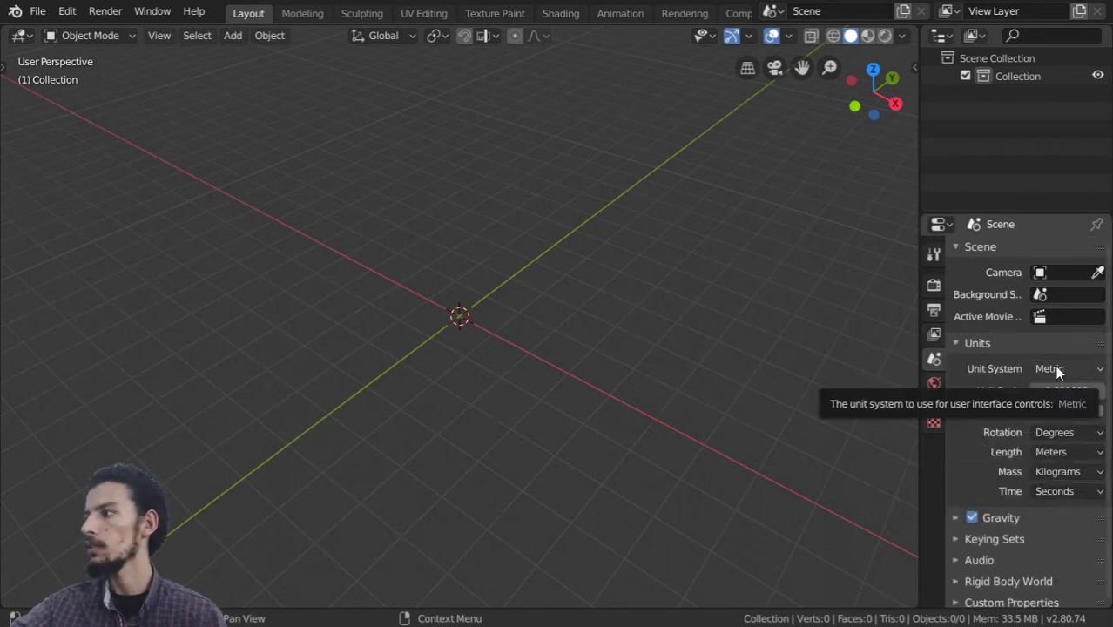
click(1090, 455)
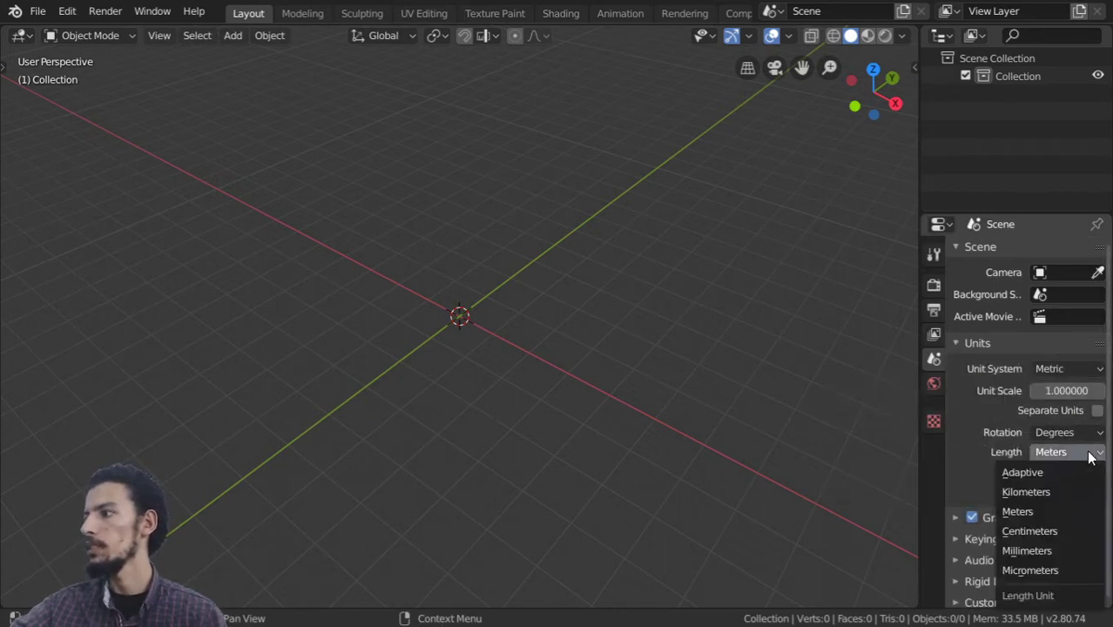
click(1032, 531)
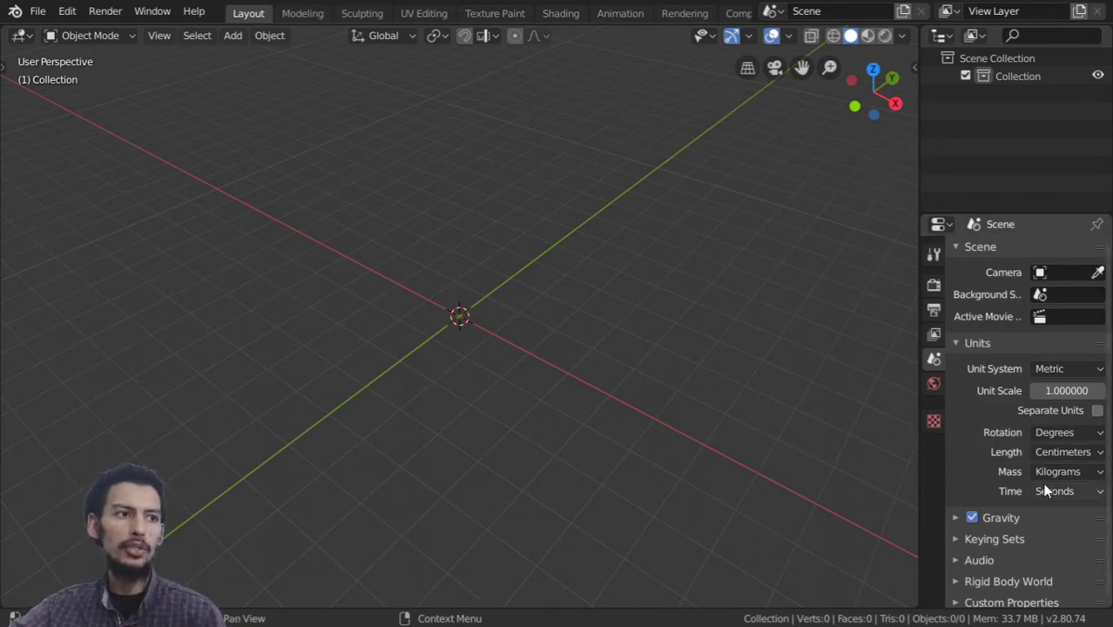
Add a plane in top view and show its dimensions in the sidebar
key(KP_7)
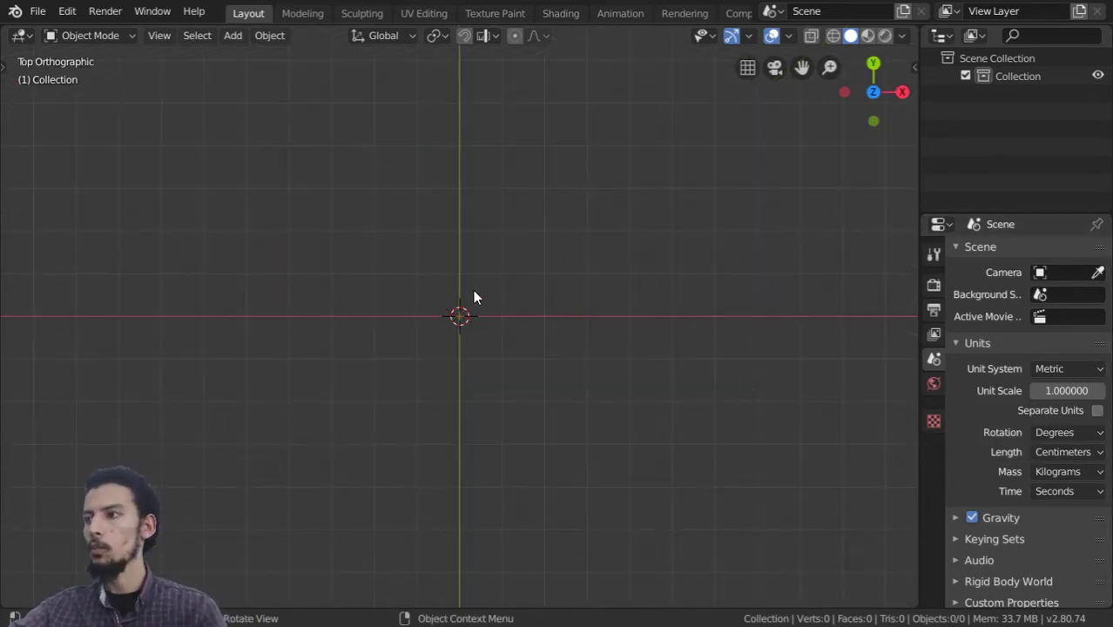
key(shift+a)
mouse_move(381, 251)
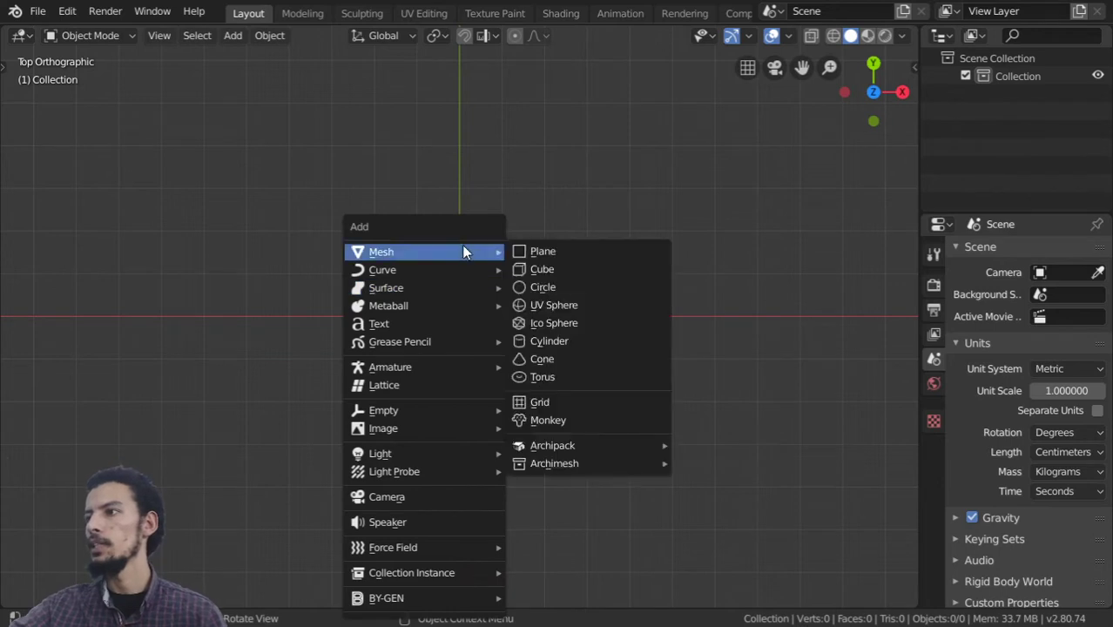
click(533, 247)
scroll(548, 315, up, 3)
key(n)
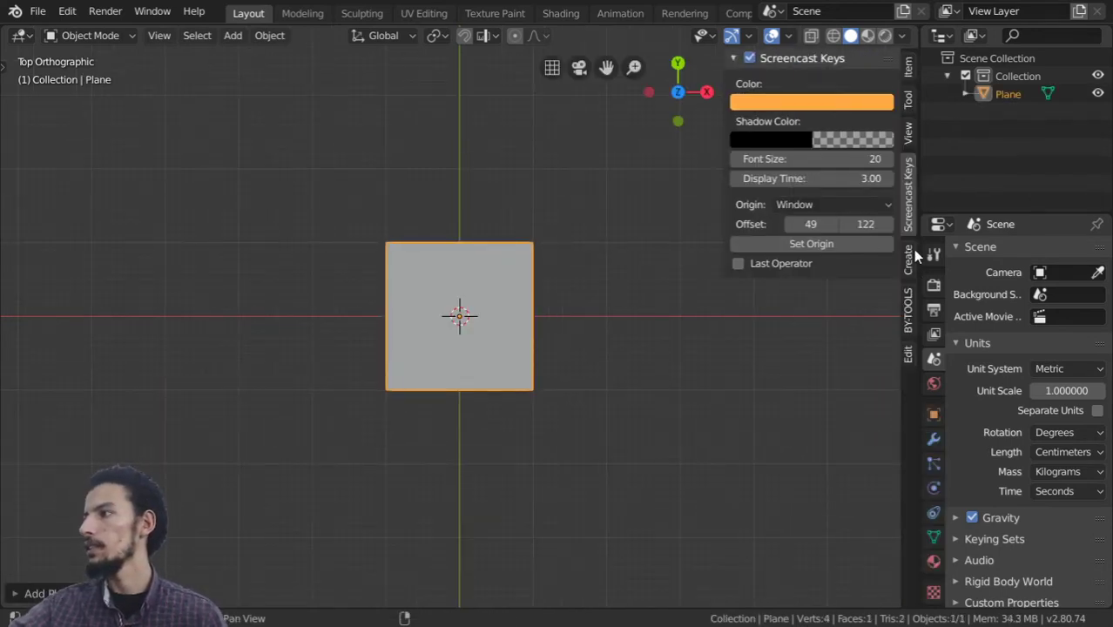
click(907, 353)
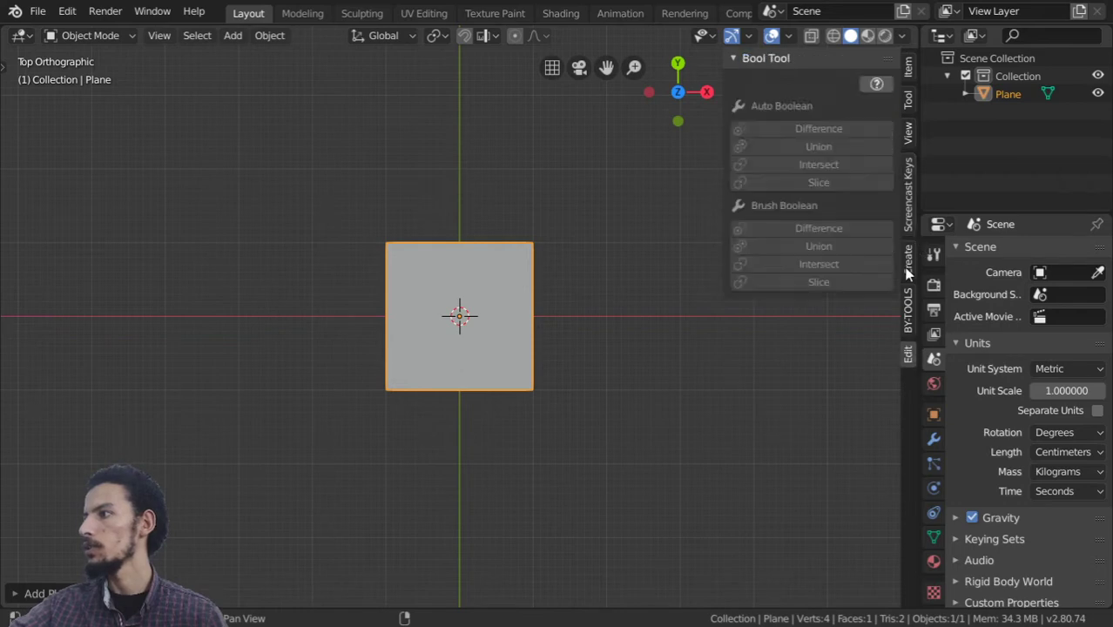
click(908, 67)
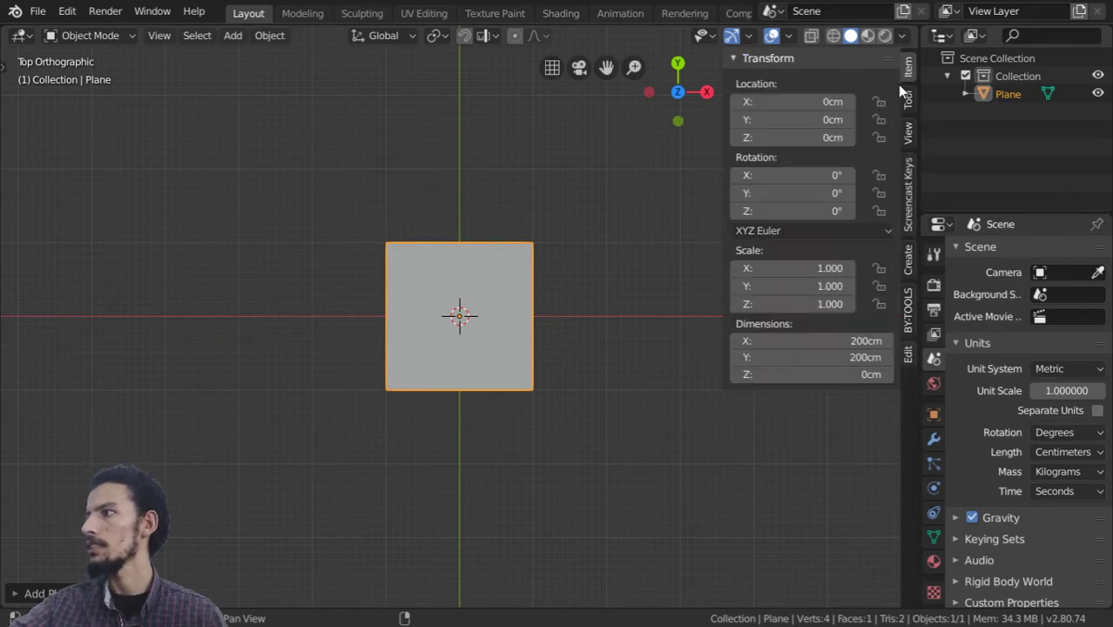
Size the plane to 15 cm along X and 10 cm along Y
click(847, 342)
text(20)
key(Return)
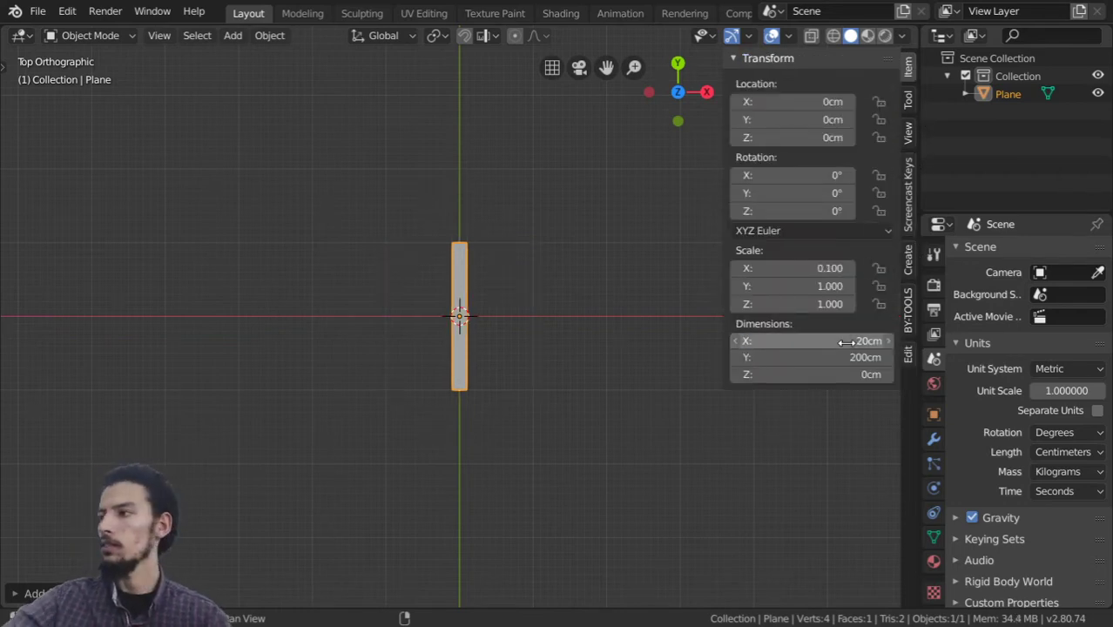
click(845, 355)
text(10)
key(Return)
key(KP_Decimal)
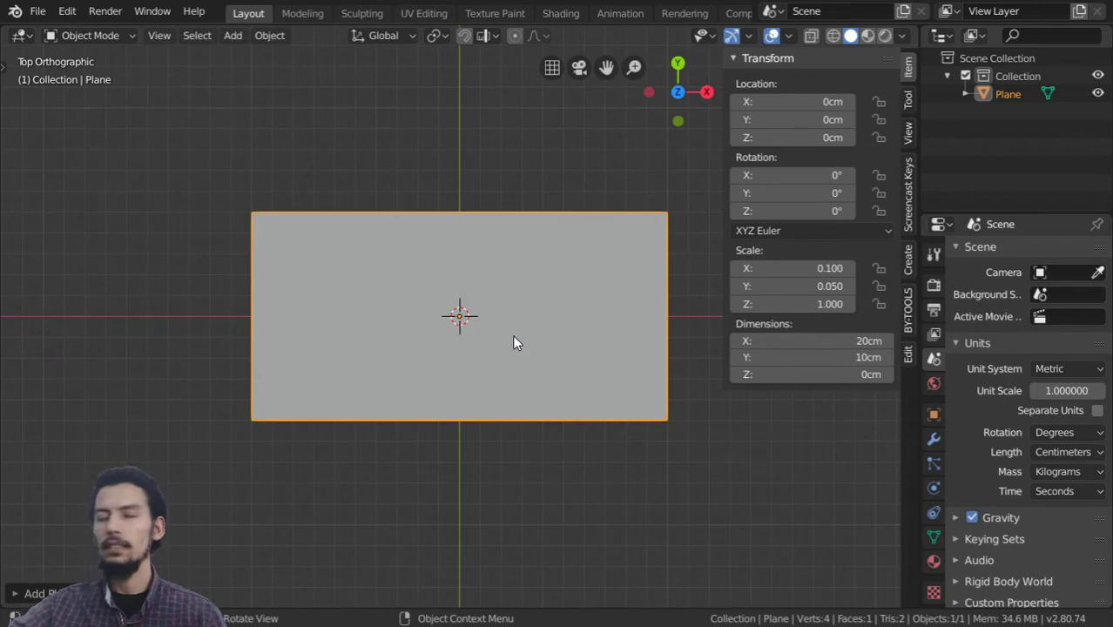
click(823, 341)
text(1)
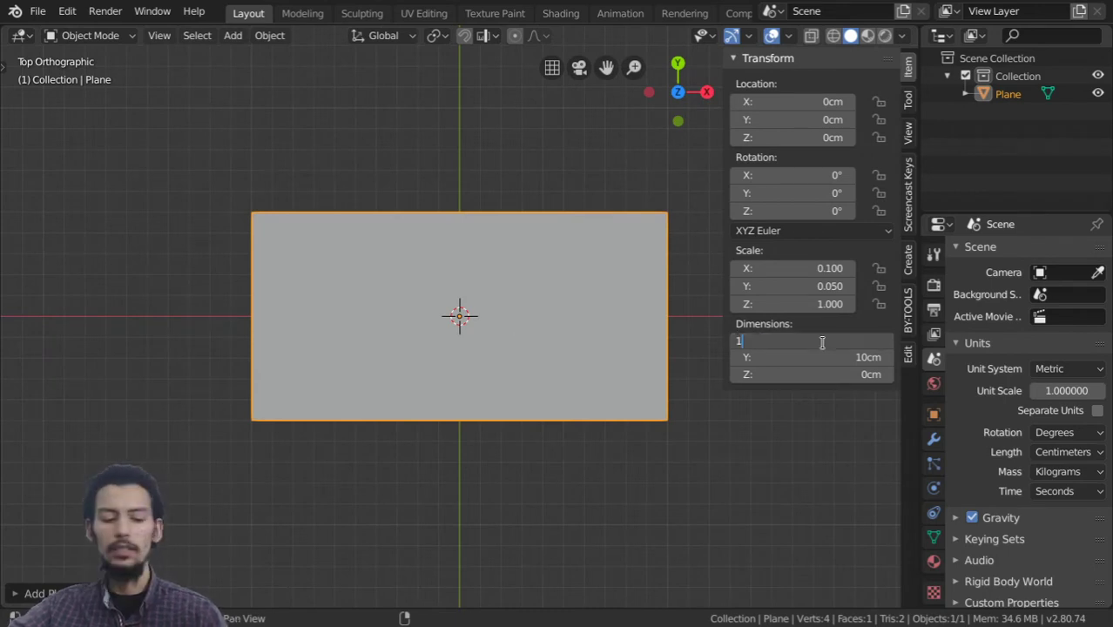
text(5)
key(Return)
In Edit Mode, loop-cut the plane down the middle and select the left-half vertices
key(Tab)
key(ctrl+r)
click(461, 219)
alt+click(301, 292)
Delete the plane's left-half vertices and add a Mirror modifier
key(x)
click(302, 293)
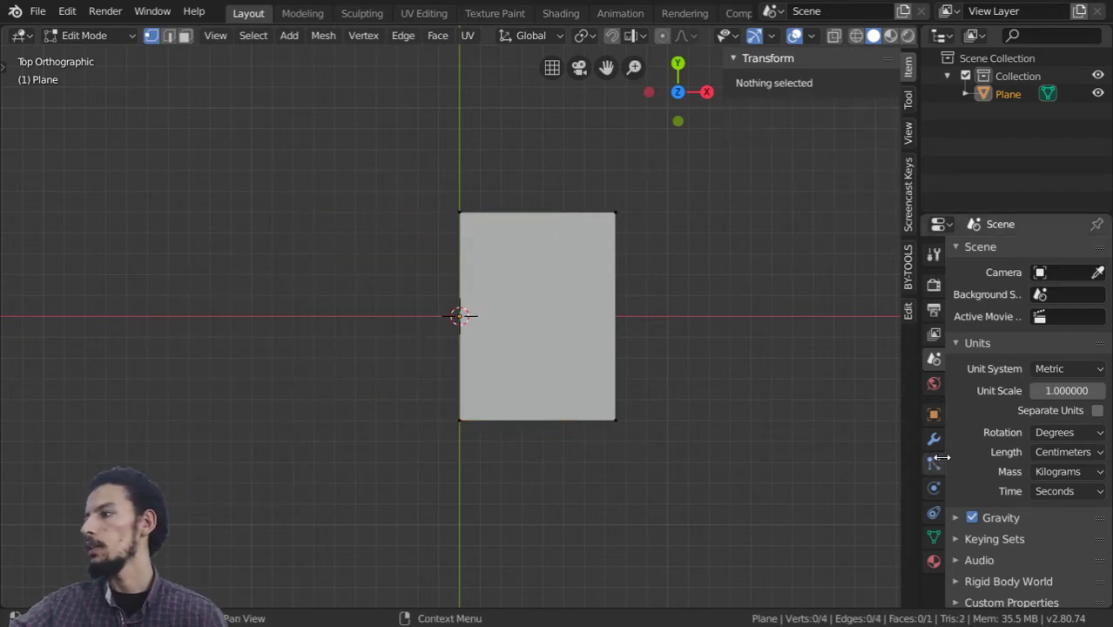
click(935, 441)
click(1010, 251)
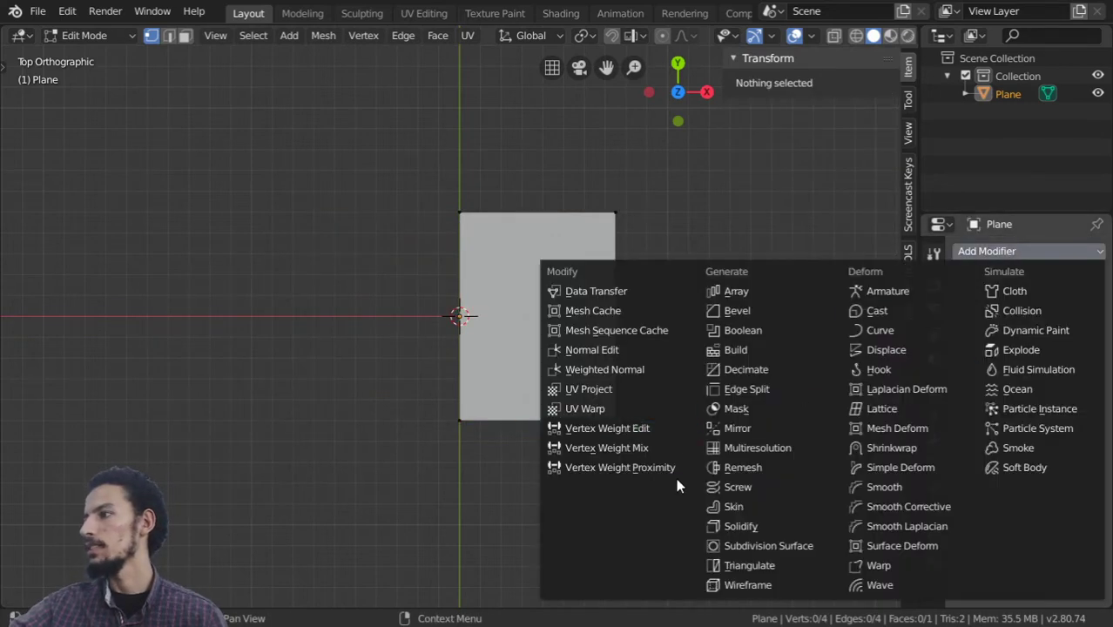
click(742, 428)
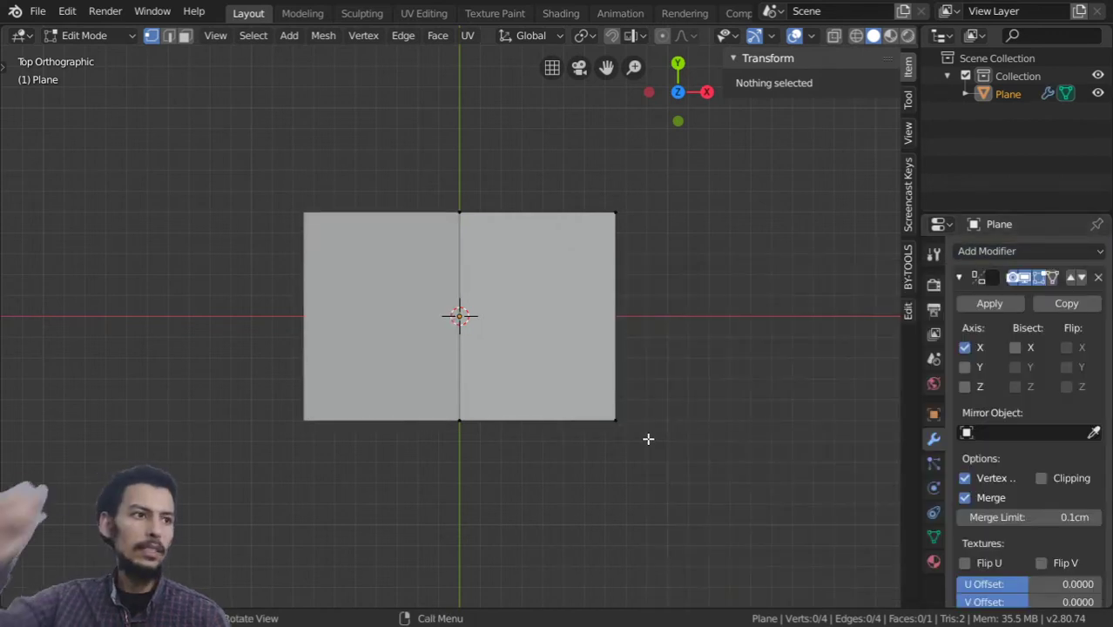
Raise the whole half plane 20 cm along Z, viewed from the front
key(a)
key(KP_1)
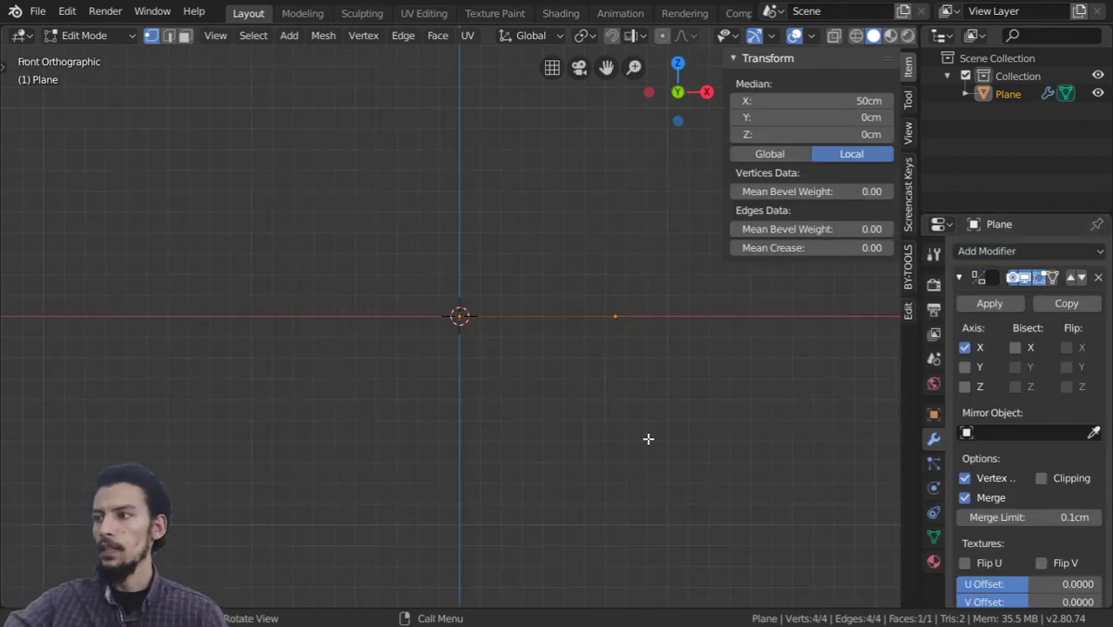
shift+middle_drag(531, 425, 551, 467)
key(g)
key(z)
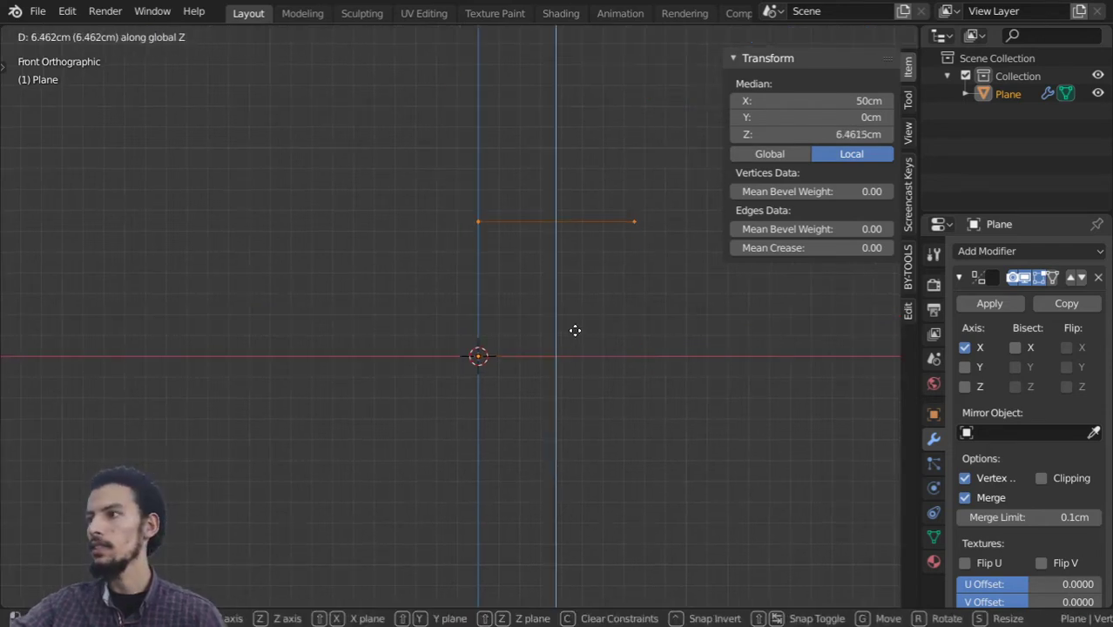
text(20)
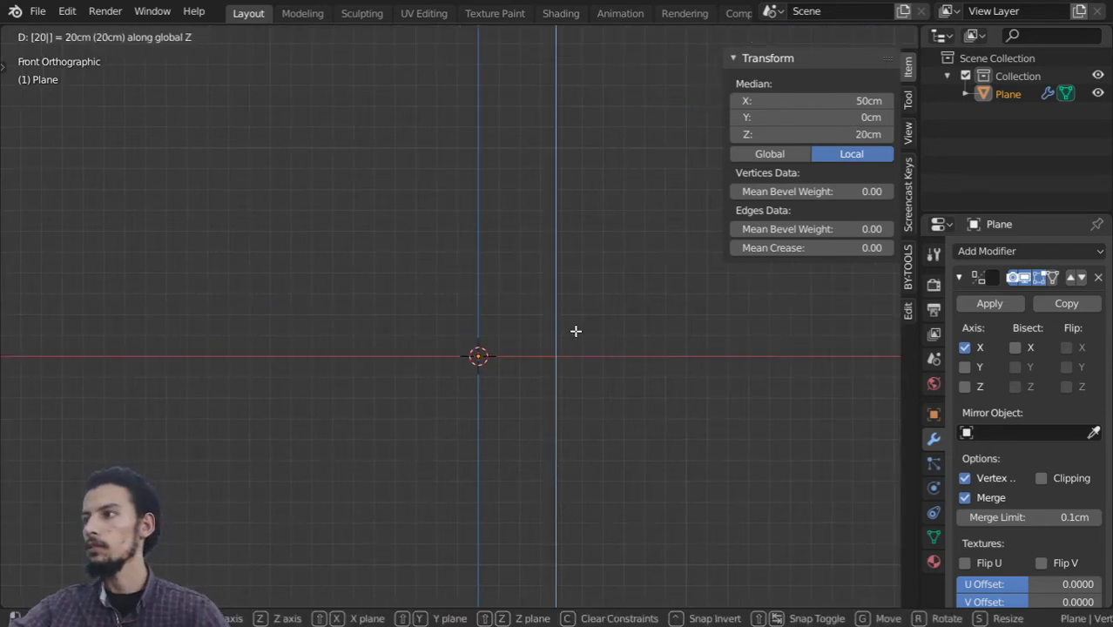
key(Return)
scroll(575, 344, down, 4)
scroll(574, 356, down, 4)
scroll(573, 355, up, 4)
scroll(579, 378, up, 2)
scroll(571, 363, up, 3)
Extrude the raised plane by -2 cm into a slab with its bottom at 18 cm
key(e)
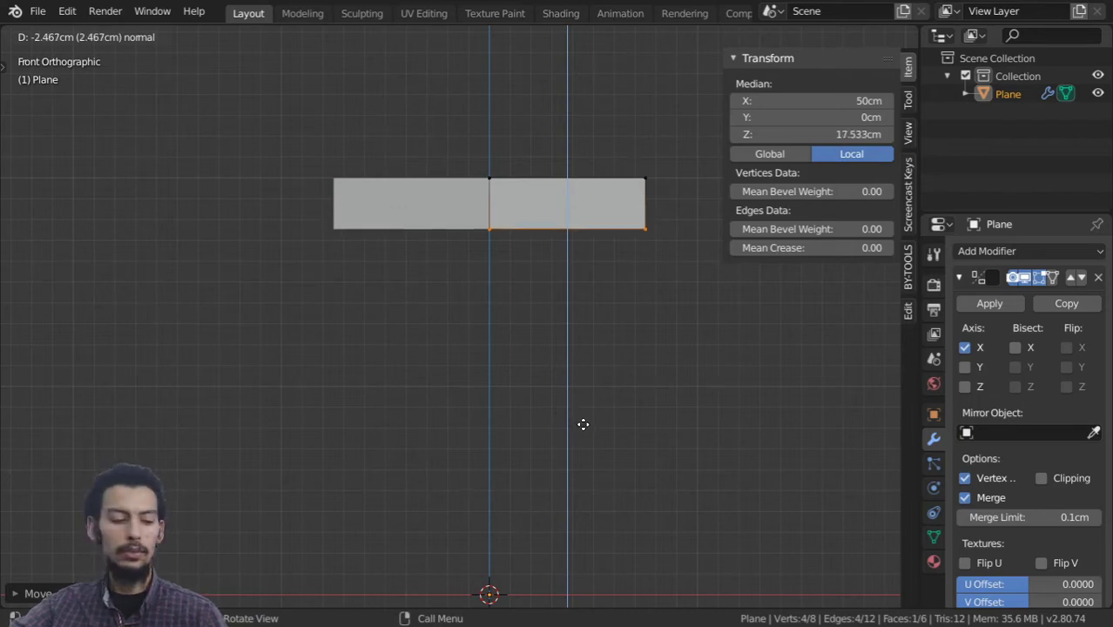
text(2)
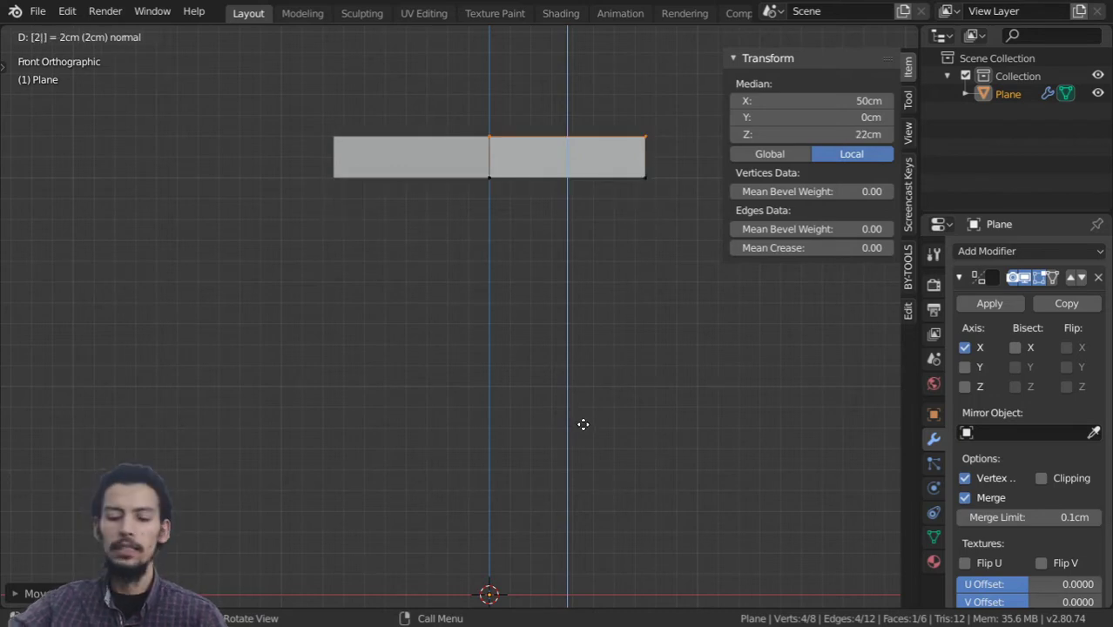
key(BackSpace)
text(0)
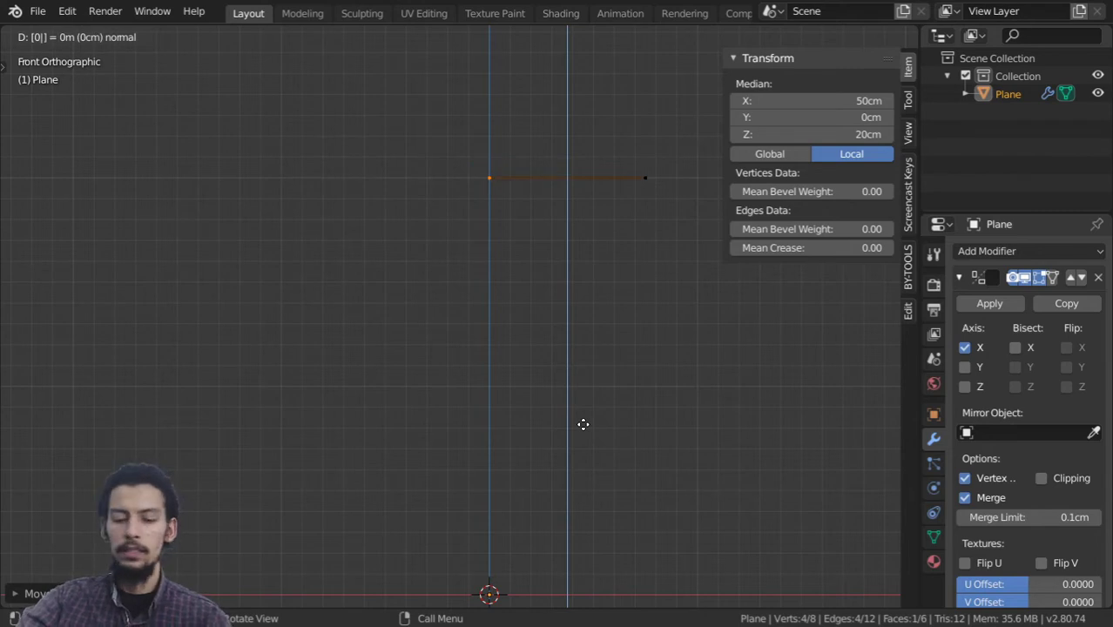
key(BackSpace)
text(-2)
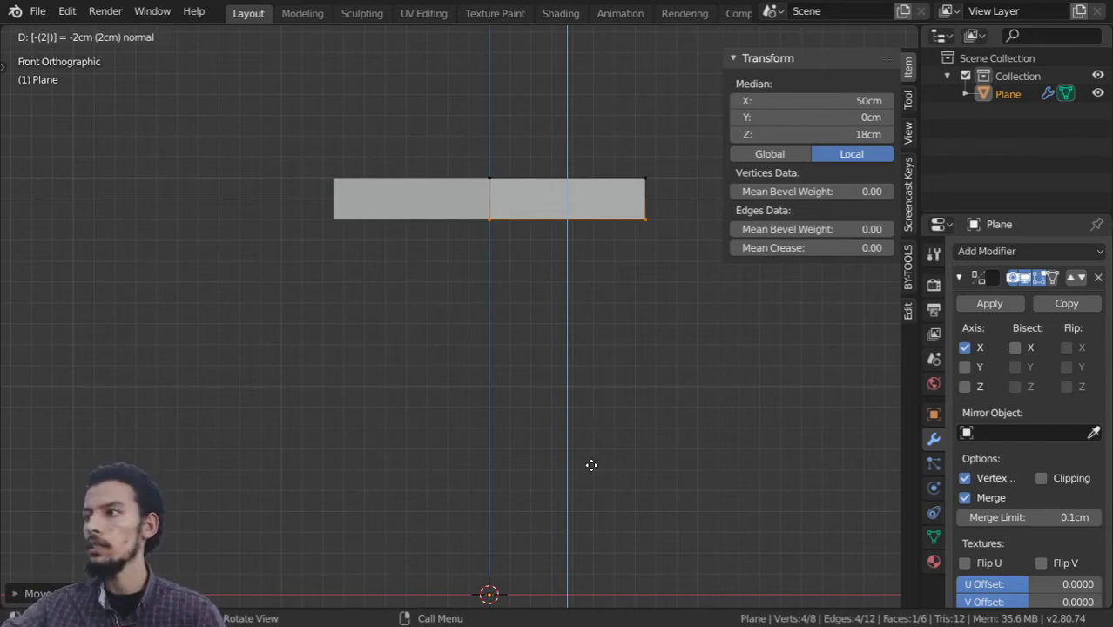
key(Return)
Loop-cut the slab's right section and slide the new edge near the right end
scroll(599, 324, down, 1)
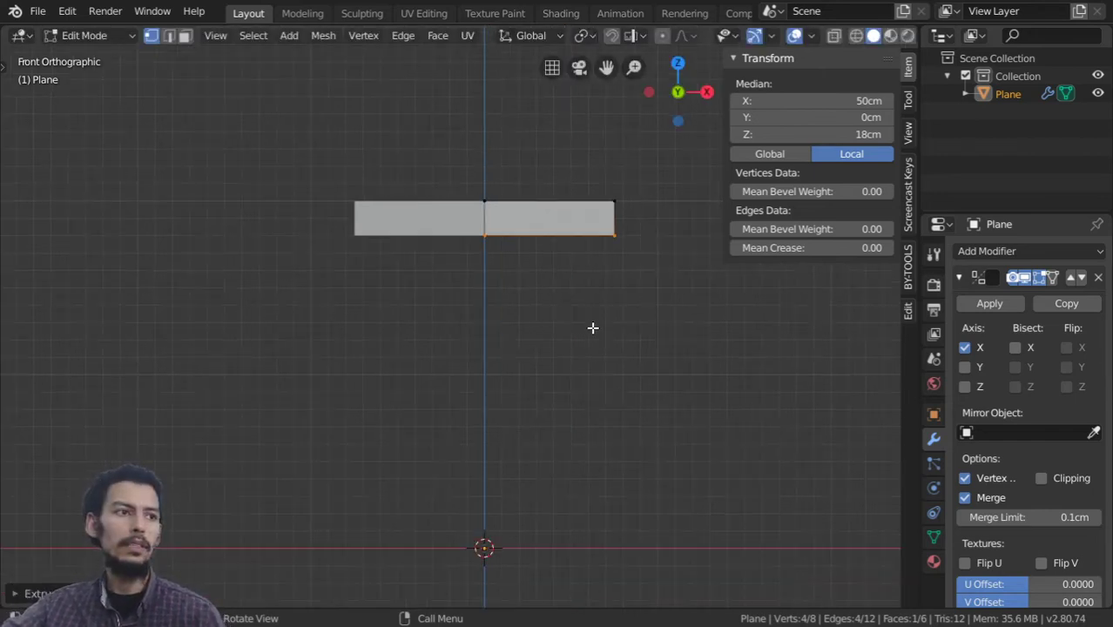
key(ctrl+r)
click(570, 231)
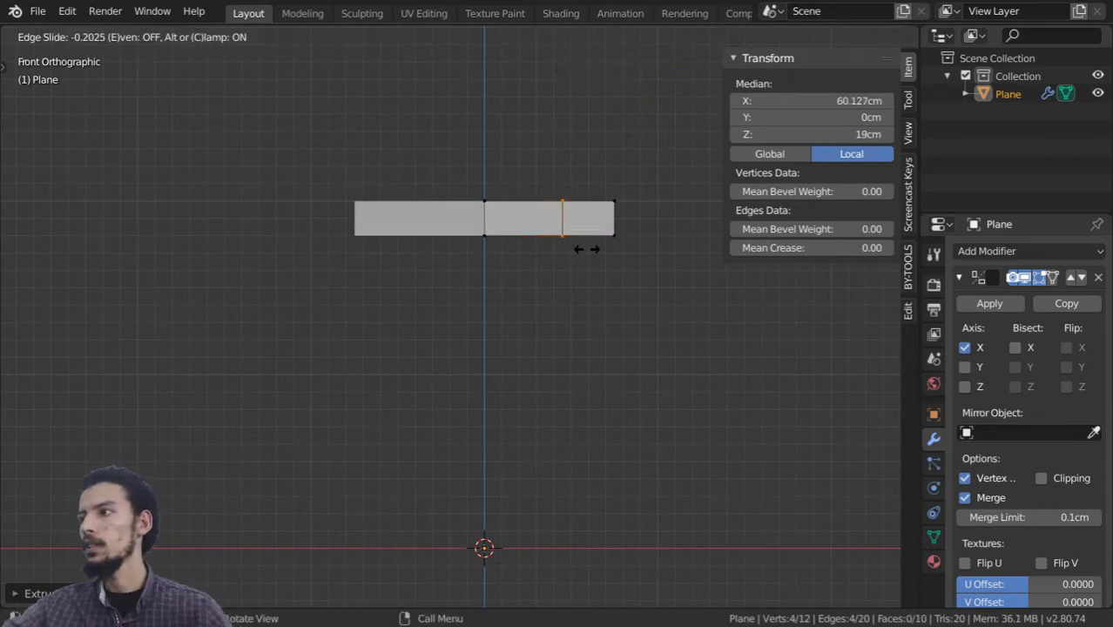
click(611, 311)
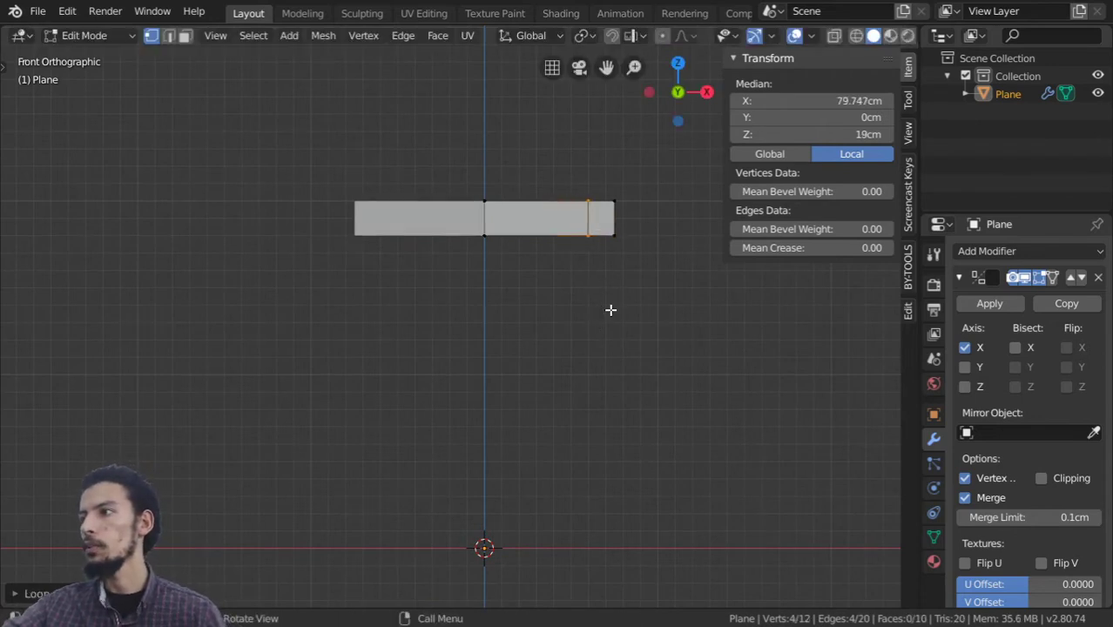
Select a side edge and turn on the Edge Length overlay
click(186, 36)
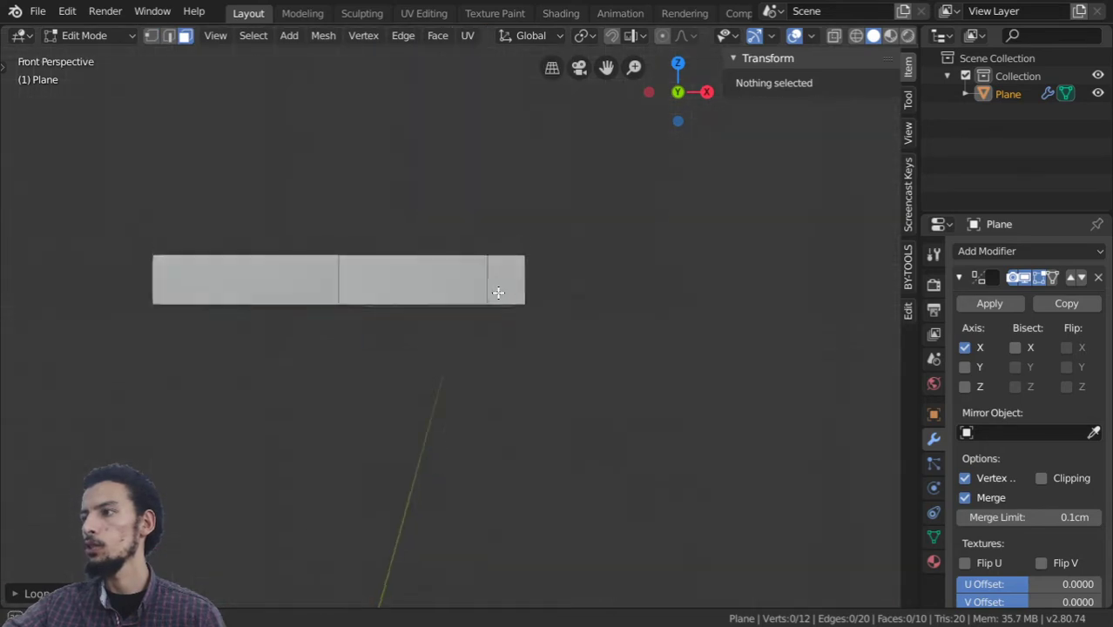
mouse_move(599, 255)
middle_down()
mouse_move(495, 255)
mouse_move(489, 269)
middle_up()
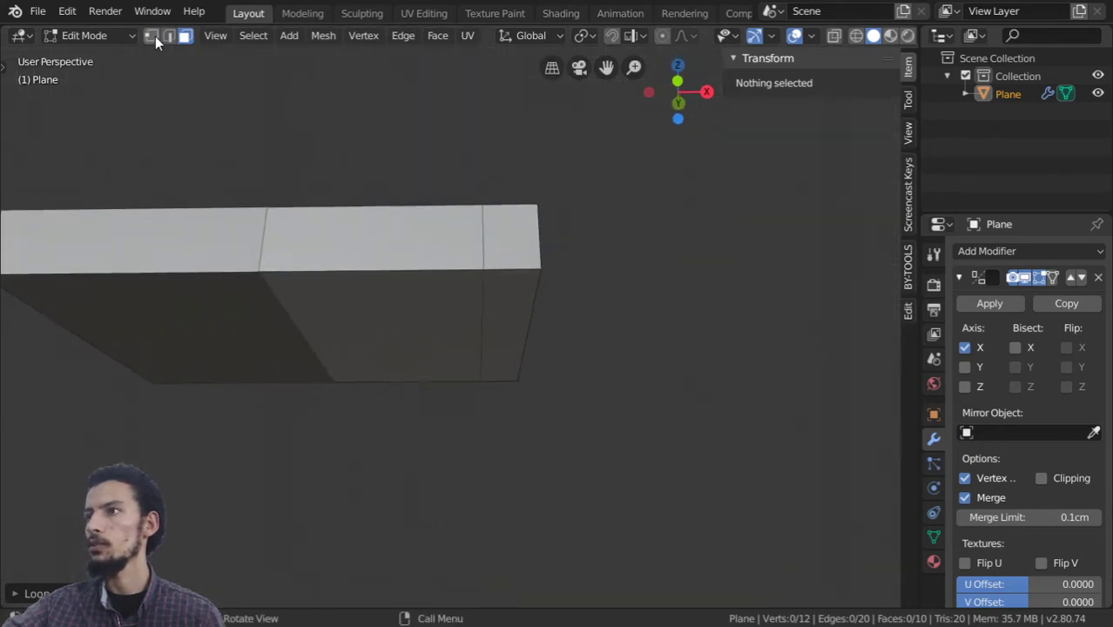
click(168, 36)
click(475, 270)
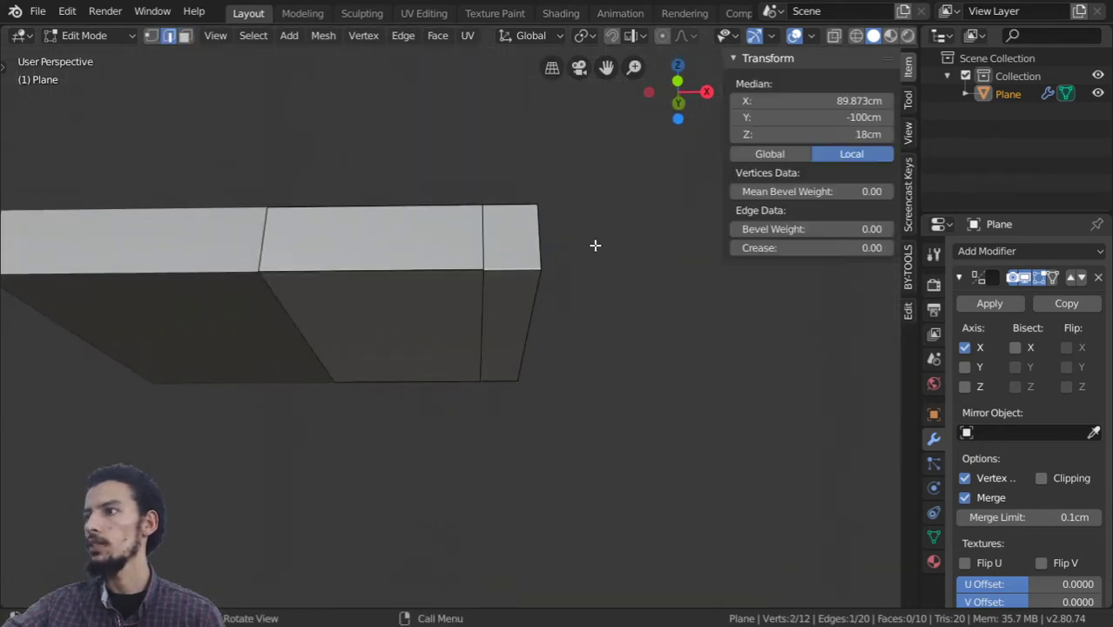
click(771, 36)
click(734, 35)
click(809, 35)
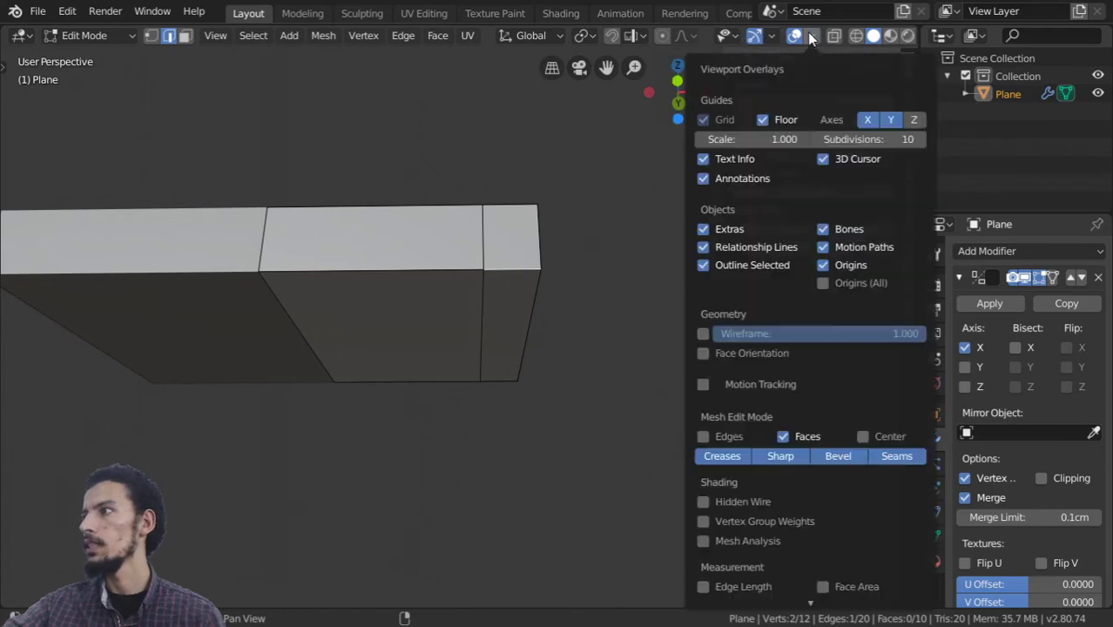
click(703, 586)
Set the view's Clip Start to 0.01 so close faces stay visible
mouse_move(699, 563)
middle_down()
mouse_move(560, 280)
mouse_move(547, 325)
middle_up()
click(908, 135)
click(858, 103)
text(0.01)
key(Return)
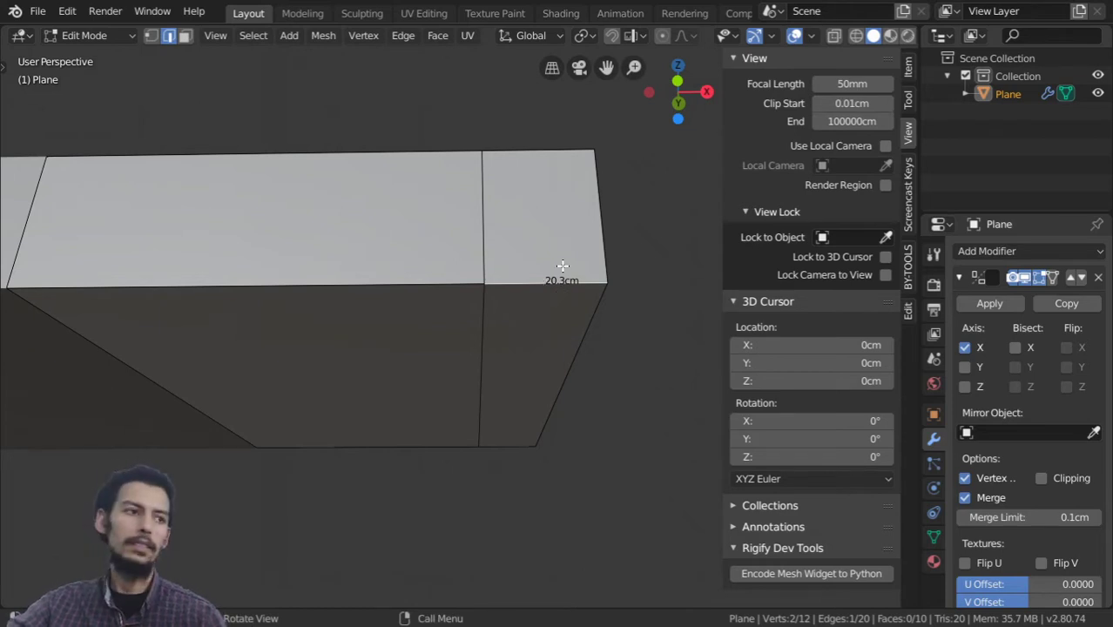
Apply the block's rotation and scale, then return to Edit Mode
key(Tab)
key(ctrl+a)
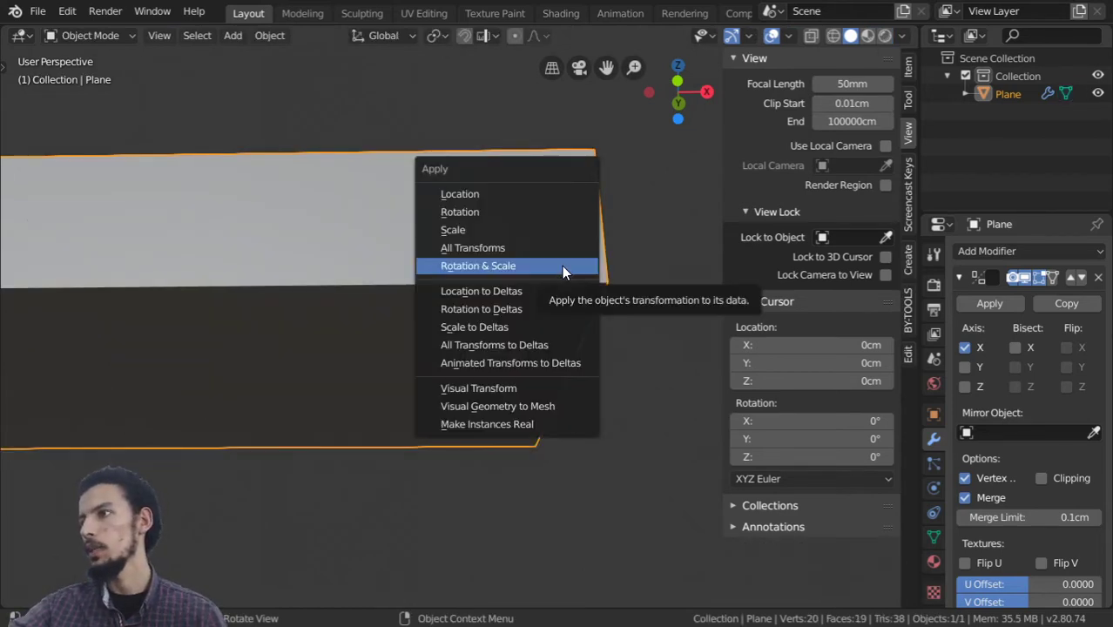
click(562, 266)
key(Tab)
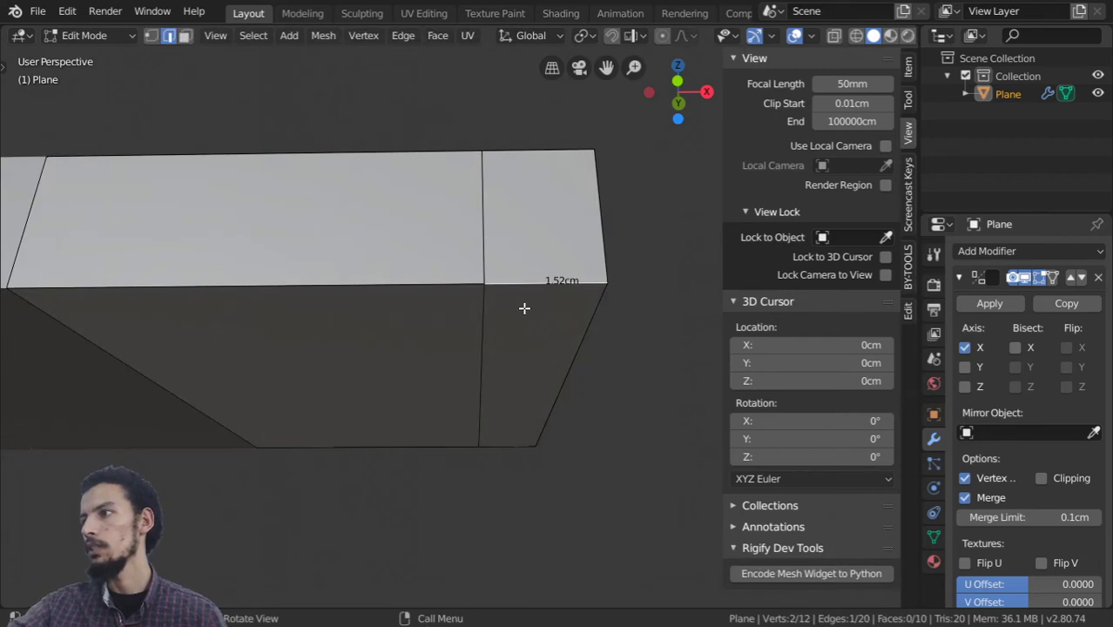
Move the cross edge loop along X to sit 1.8 cm in from the right end
alt+click(510, 314)
key(g)
key(g)
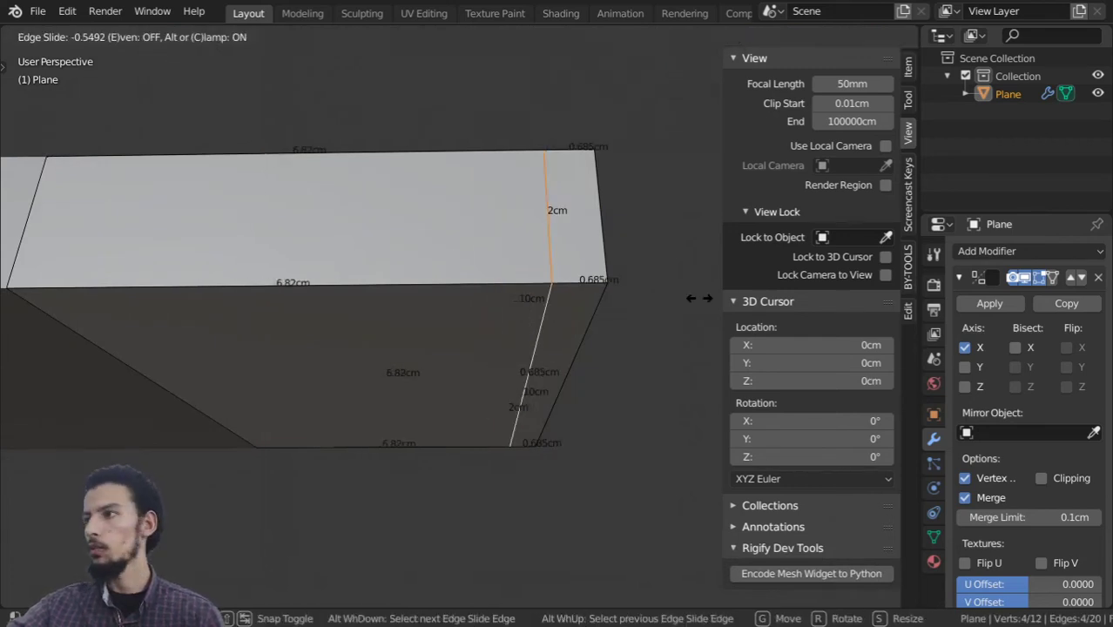
click(124, 304)
key(g)
key(x)
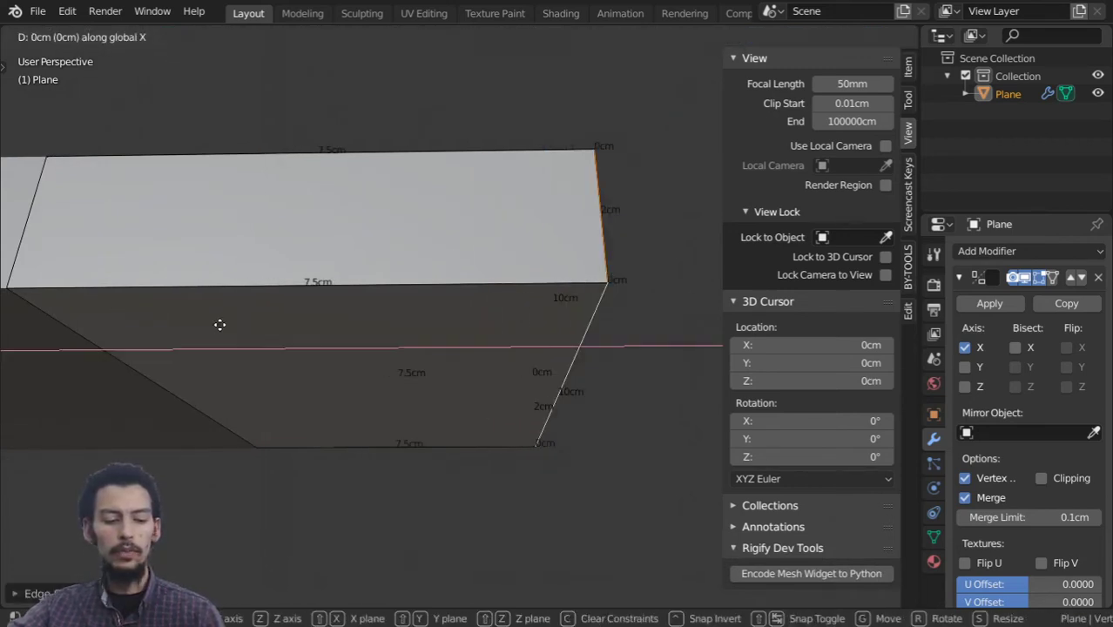
text(-2)
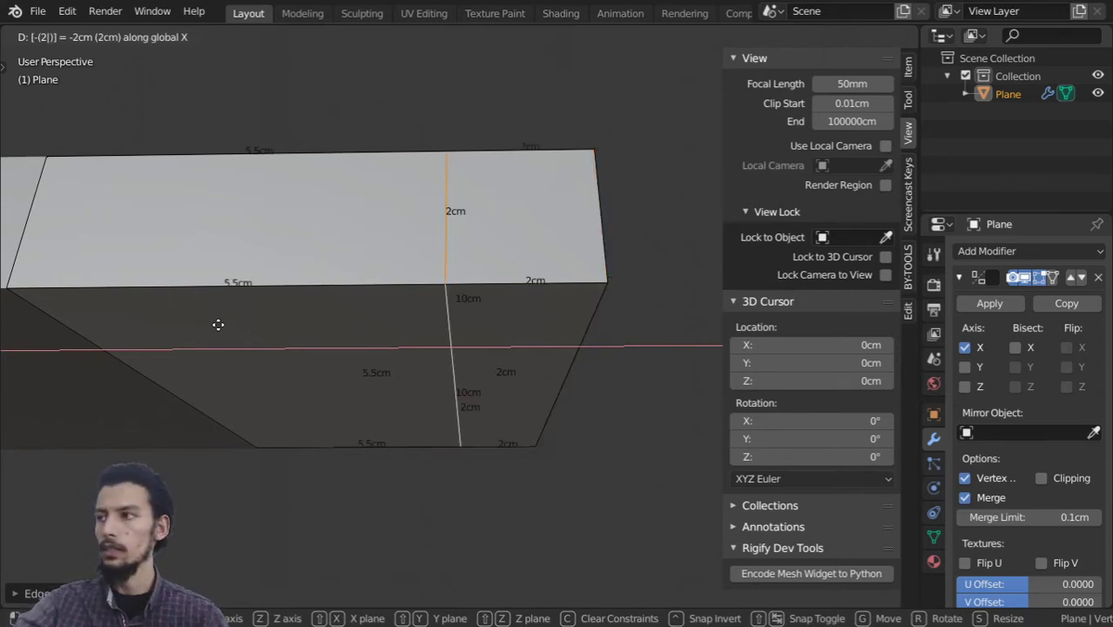
key(Return)
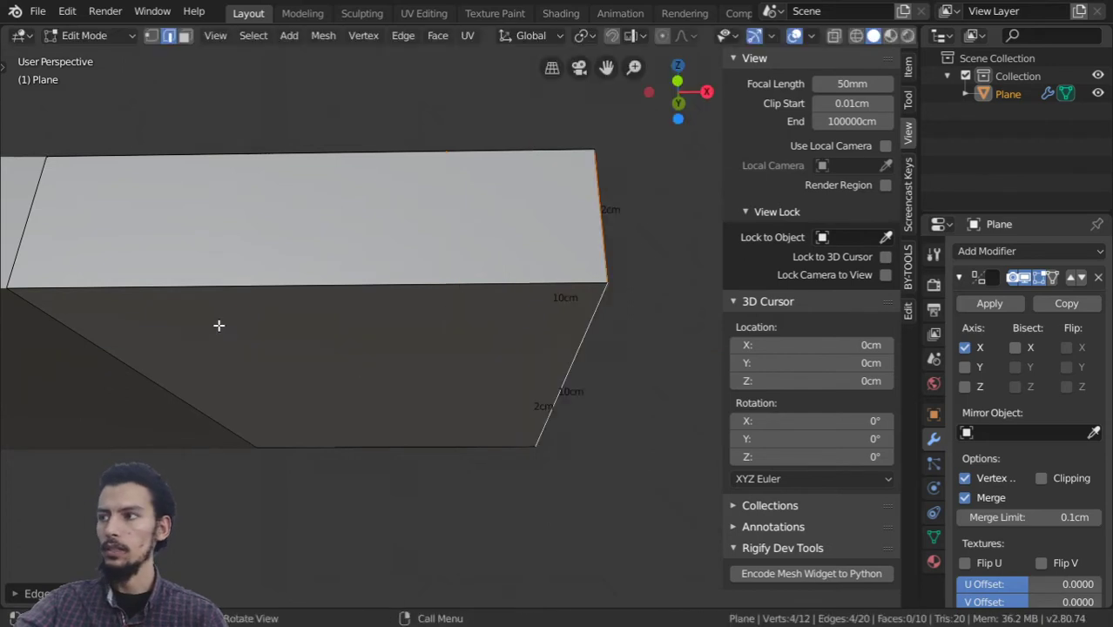
text(gx)
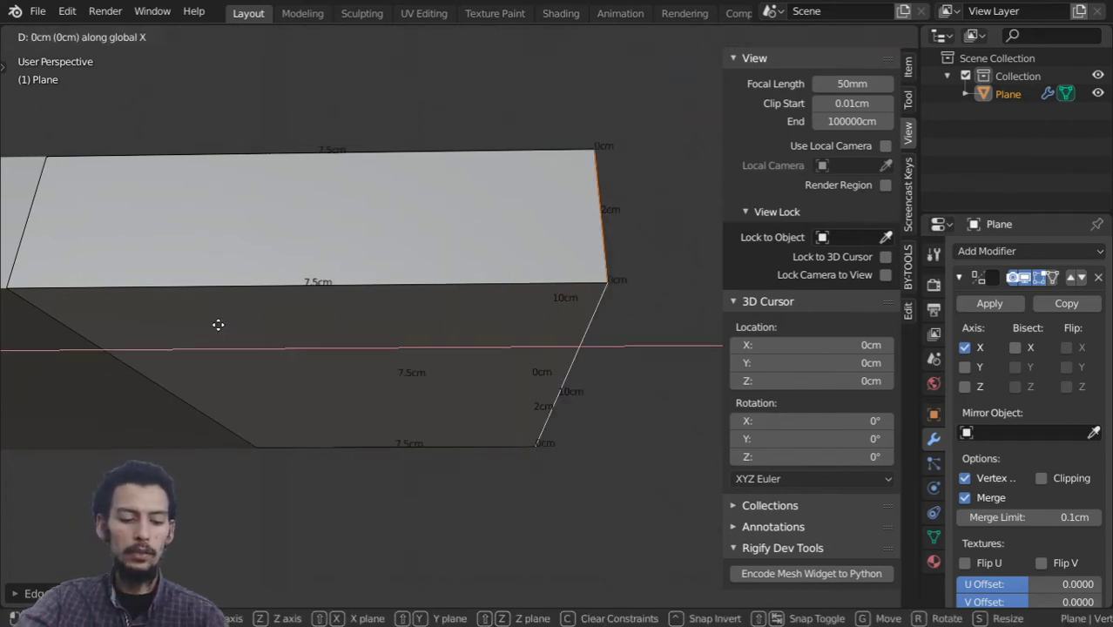
text(-1)
text(.8)
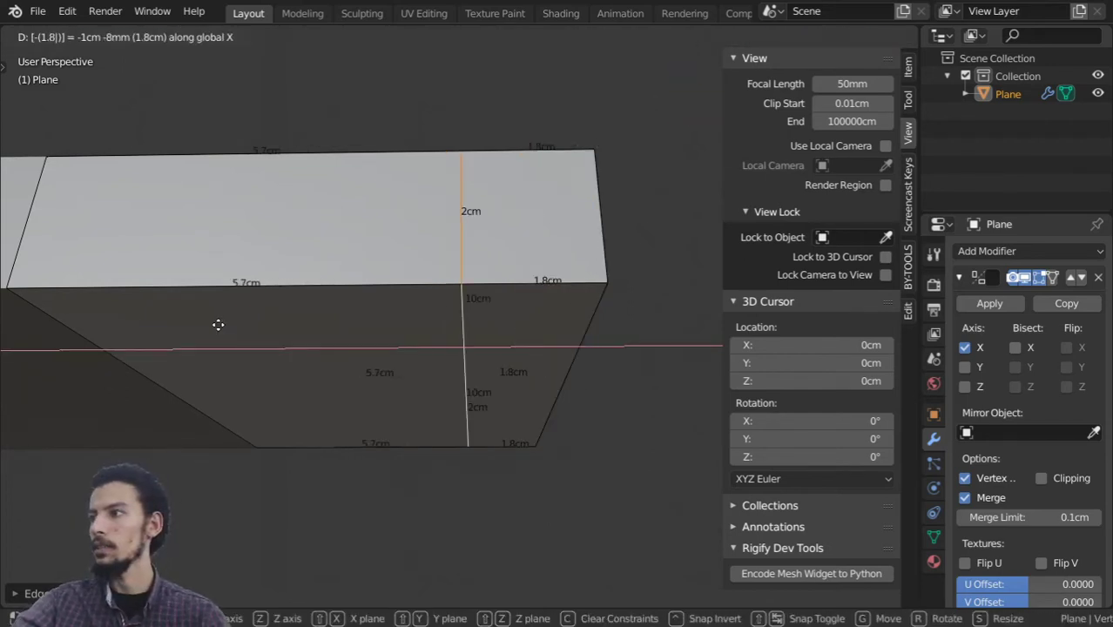
key(Return)
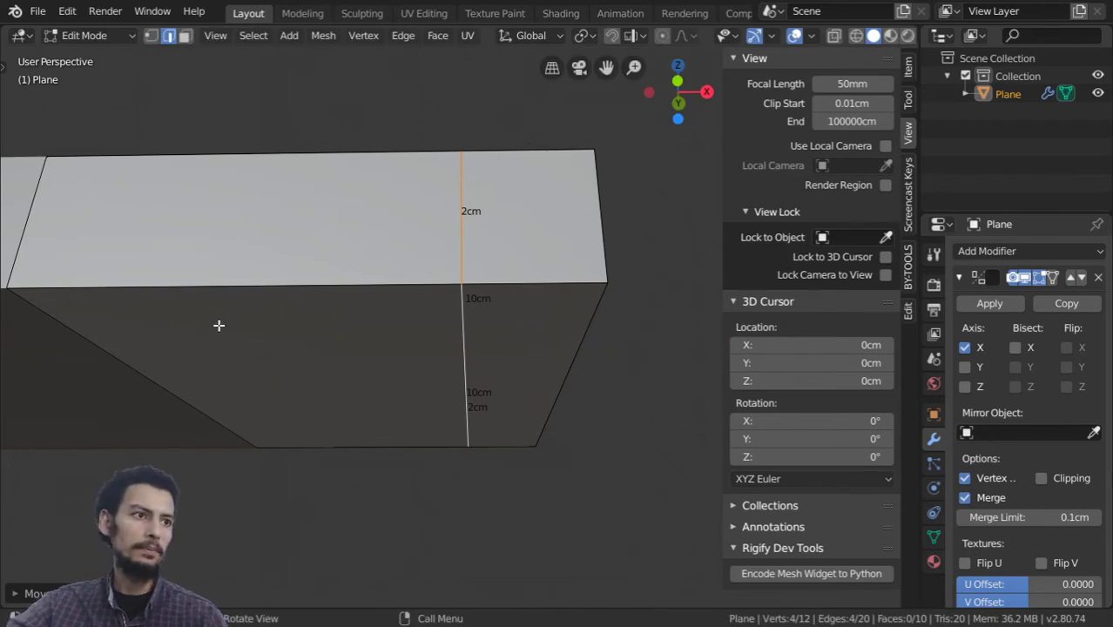
Extrude the block's 1.8 by 10 cm end face 15 cm down into a leg
click(186, 38)
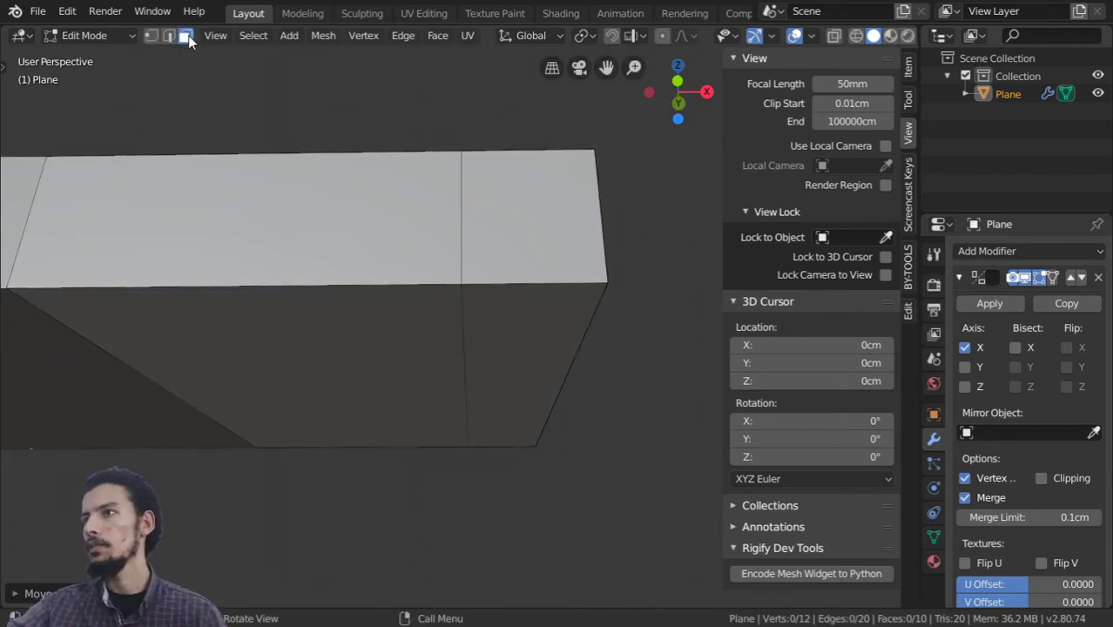
click(508, 348)
scroll(435, 428, down, 7)
middle_drag(434, 428, 470, 455)
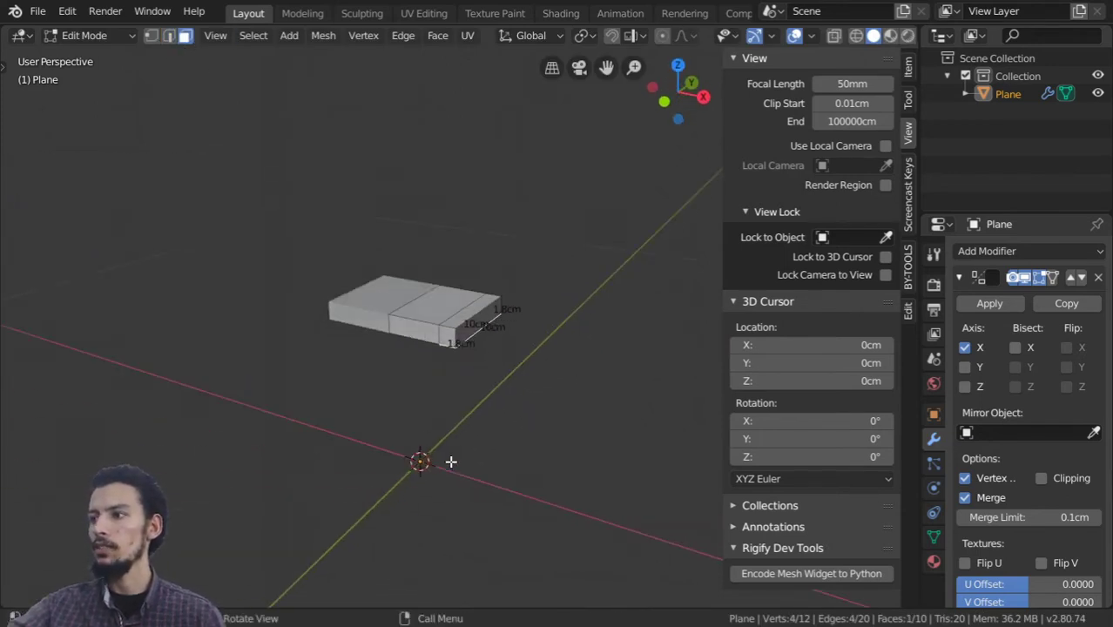
key(e)
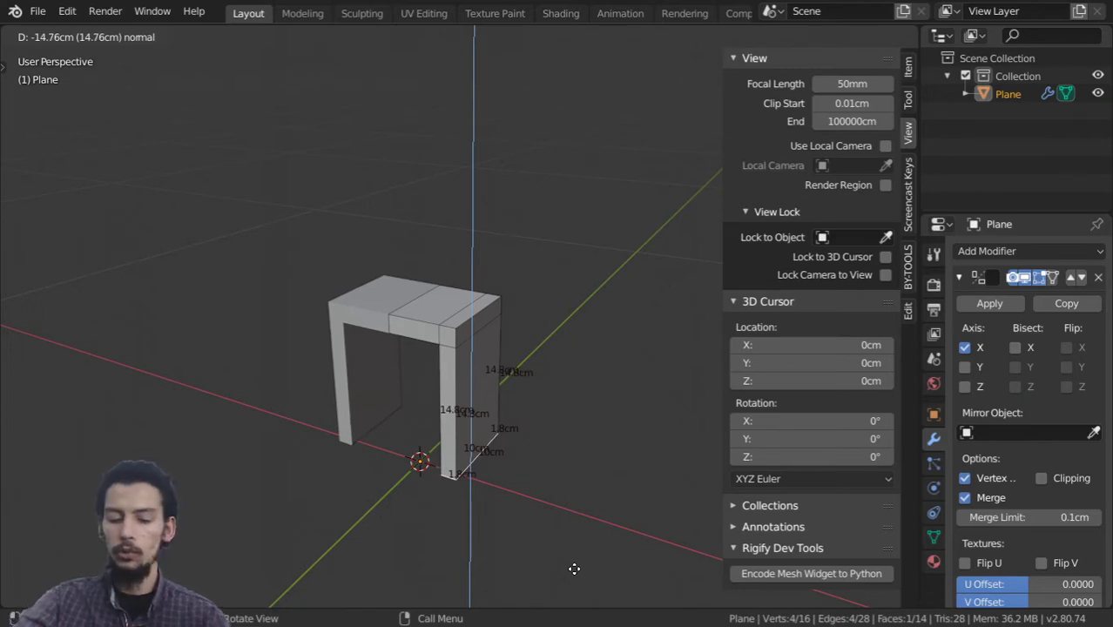
text(-.15)
key(BackSpace)
key(BackSpace)
key(BackSpace)
key(BackSpace)
text(15)
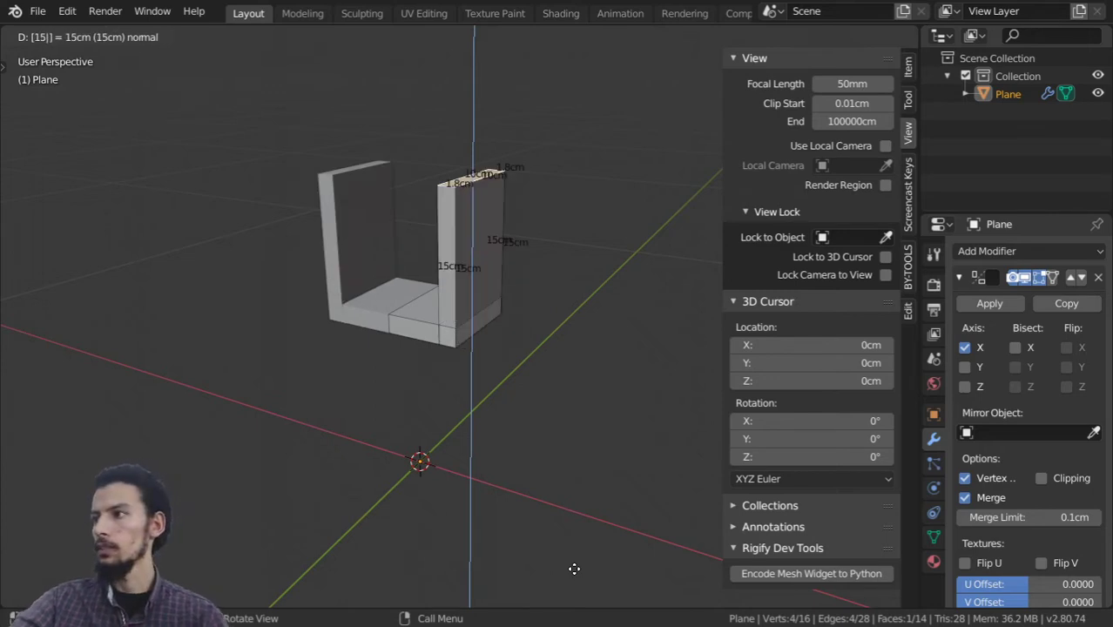
key(Escape)
text(e)
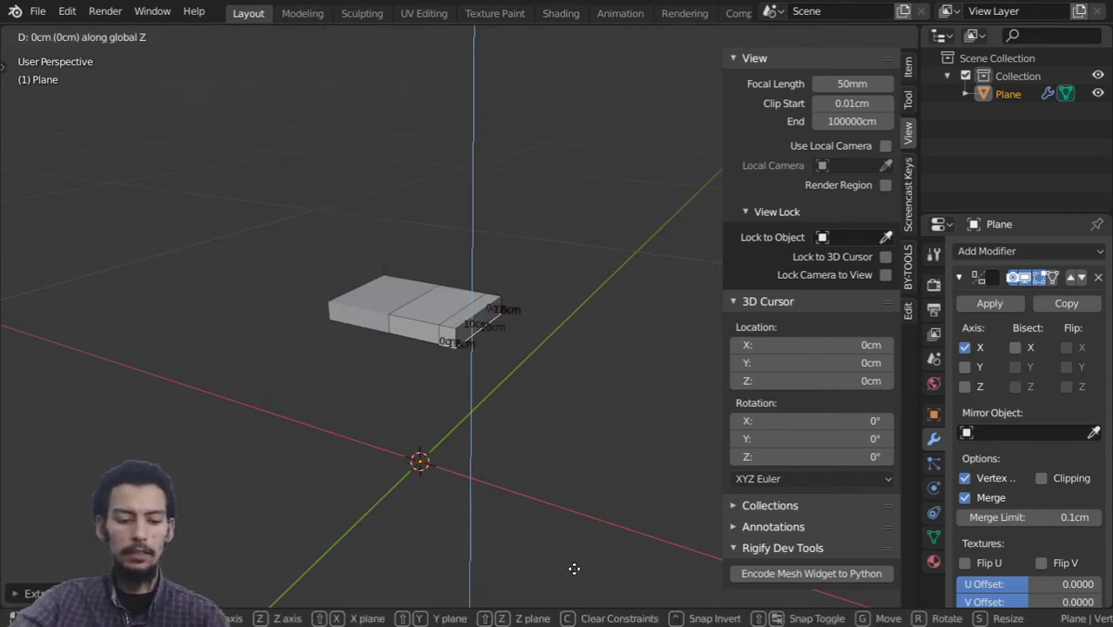
text(-15)
key(Return)
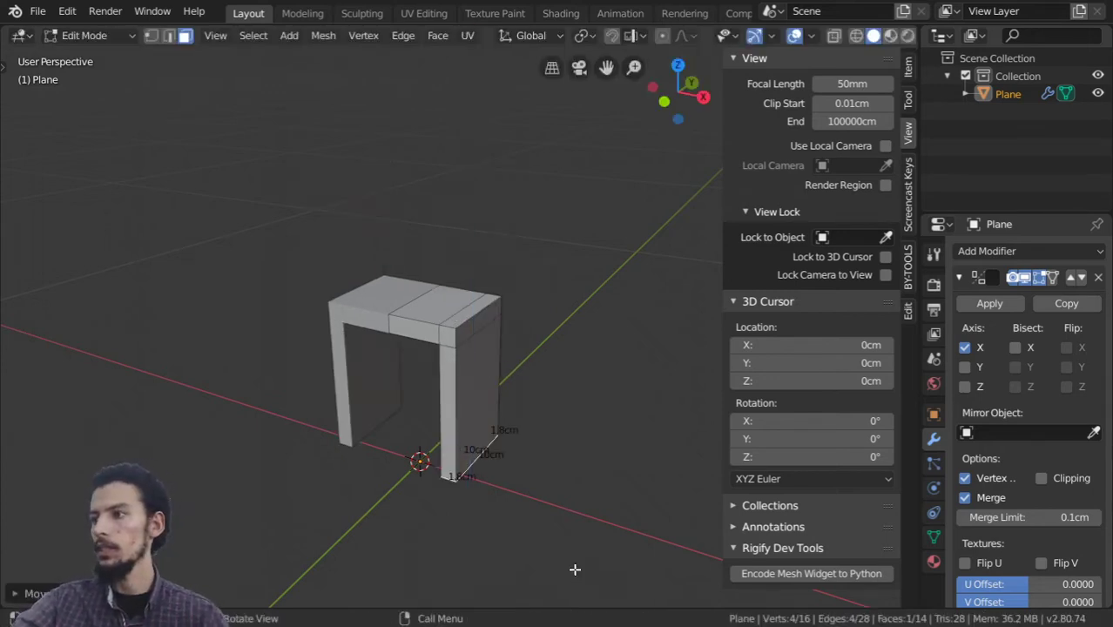
scroll(425, 378, up, 2)
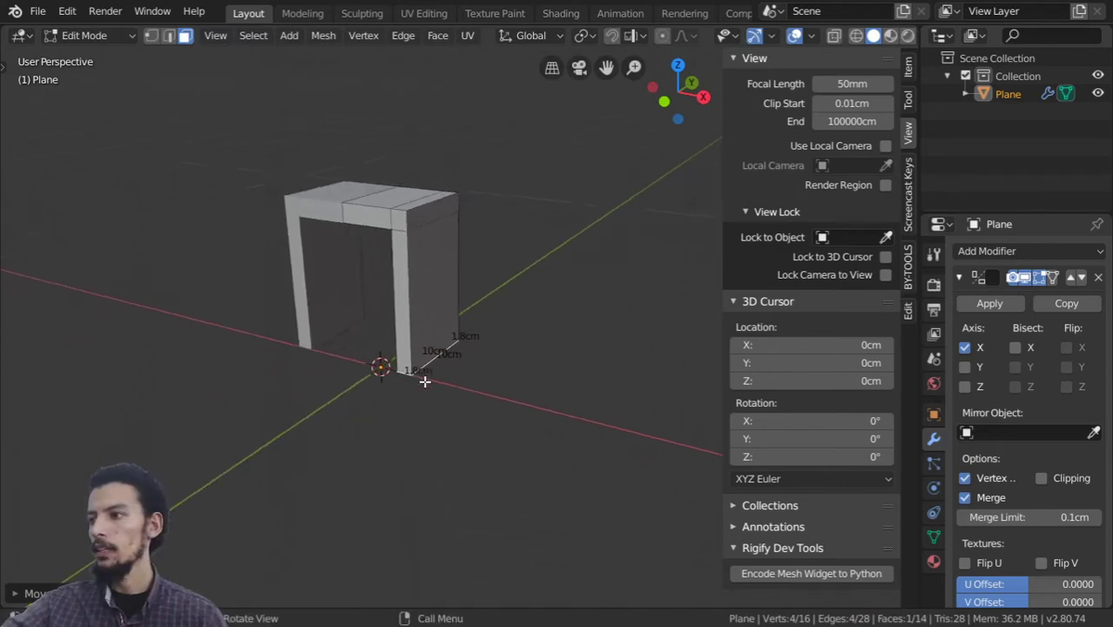
Add a loop across the leg at its bottom and raise it 2 cm
scroll(417, 364, up, 2)
key(ctrl+r)
click(363, 334)
right_click(361, 336)
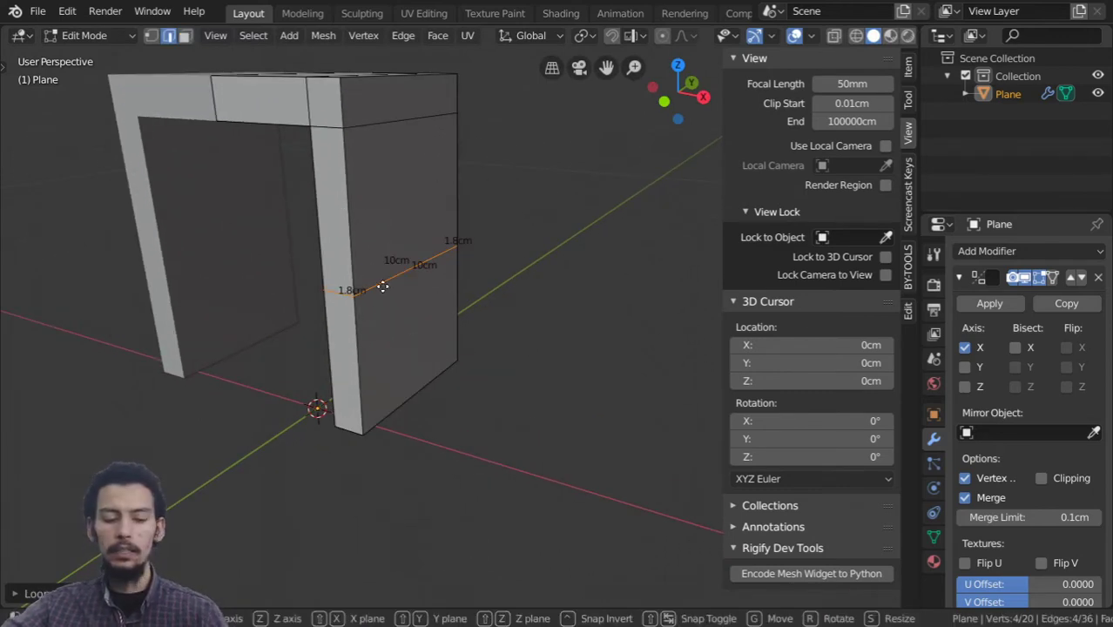
key(g)
key(g)
click(428, 579)
scroll(438, 453, up, 2)
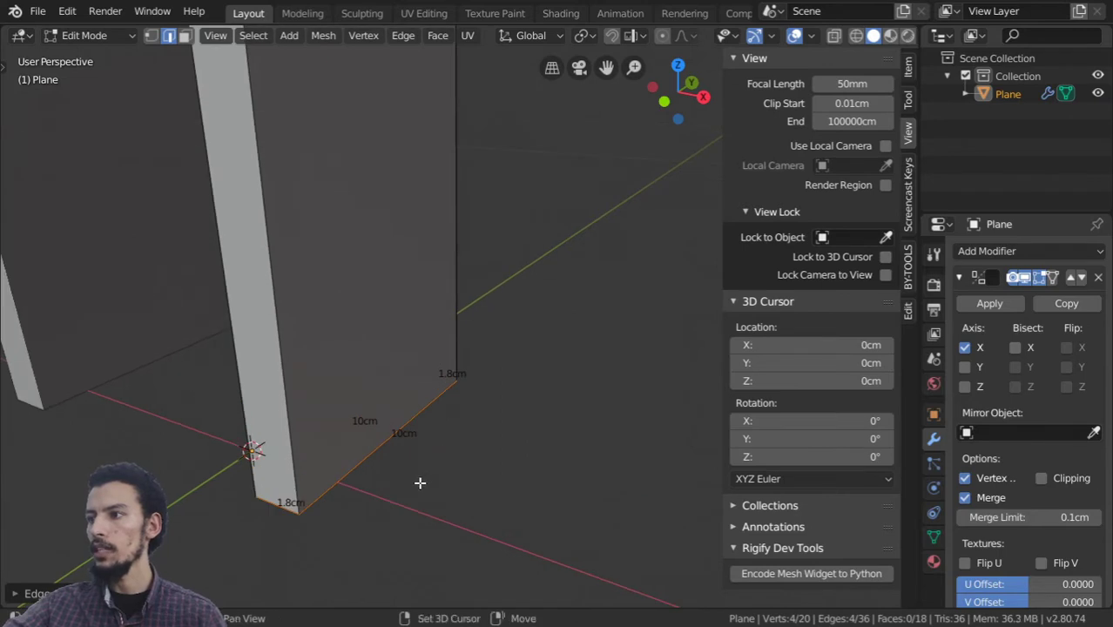
middle_drag(420, 485, 443, 450)
text(gz2)
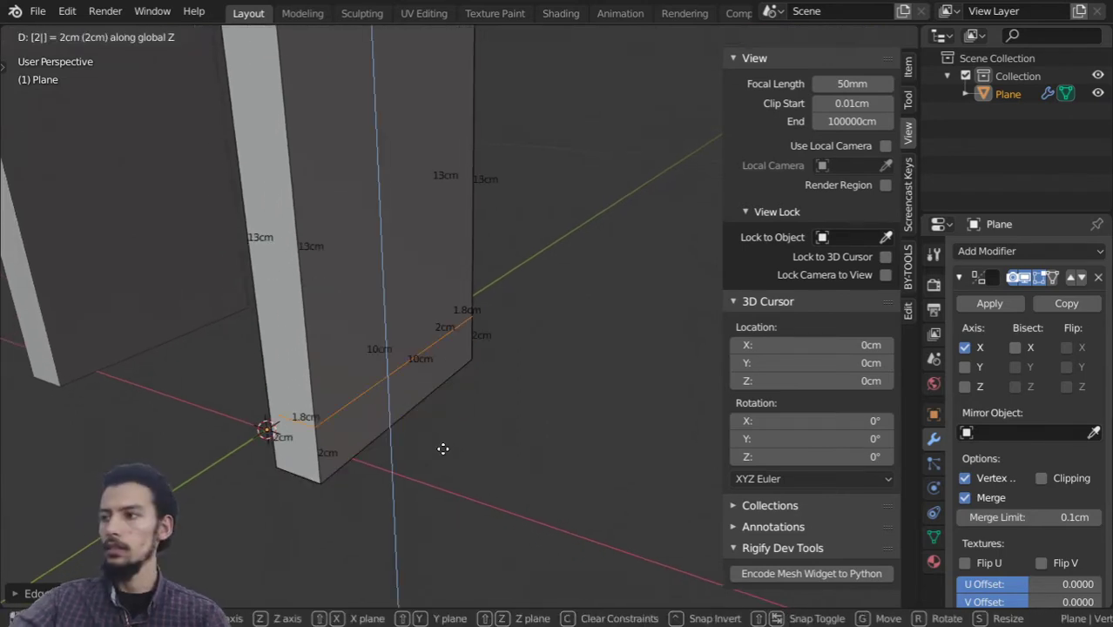
key(Return)
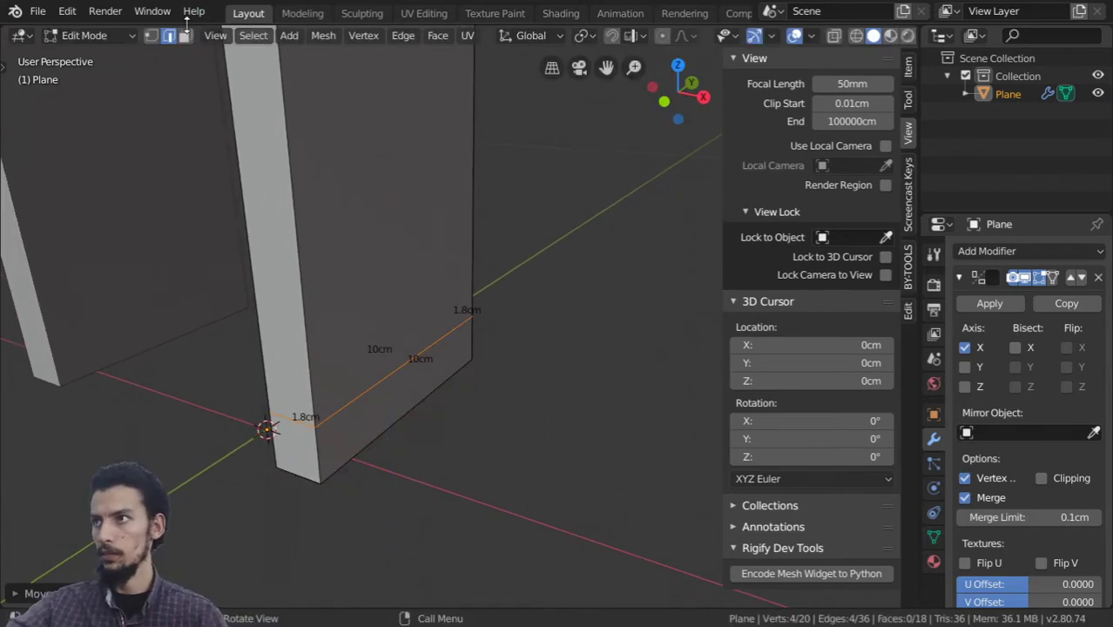
Select the leg's lower outward face and extrude it along X
key(alt+a)
key(3)
click(382, 395)
scroll(383, 395, down, 4)
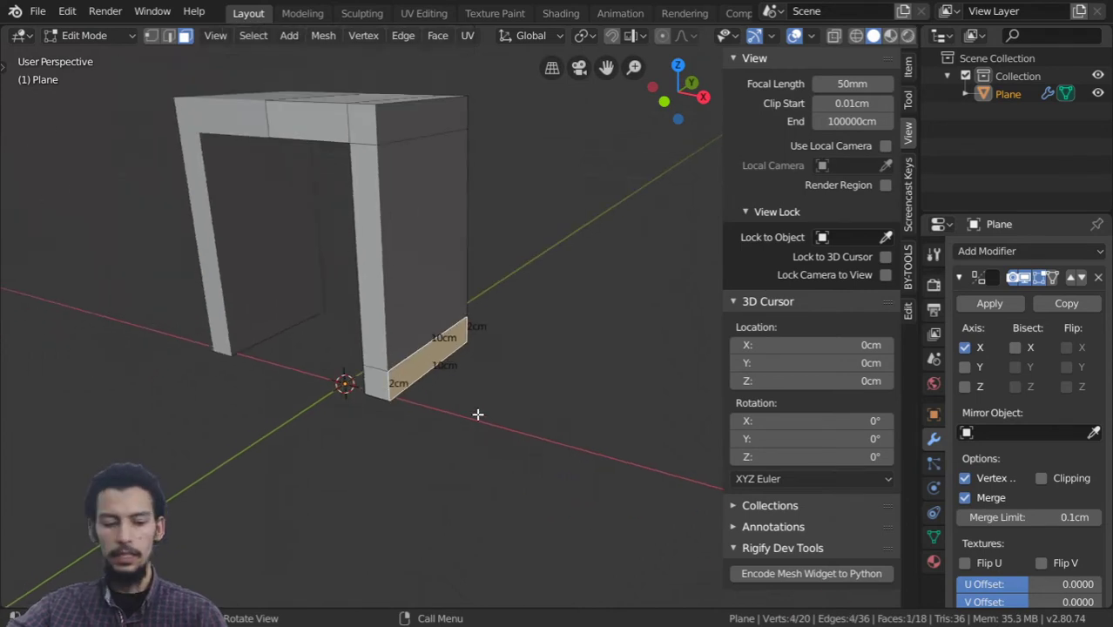
key(e)
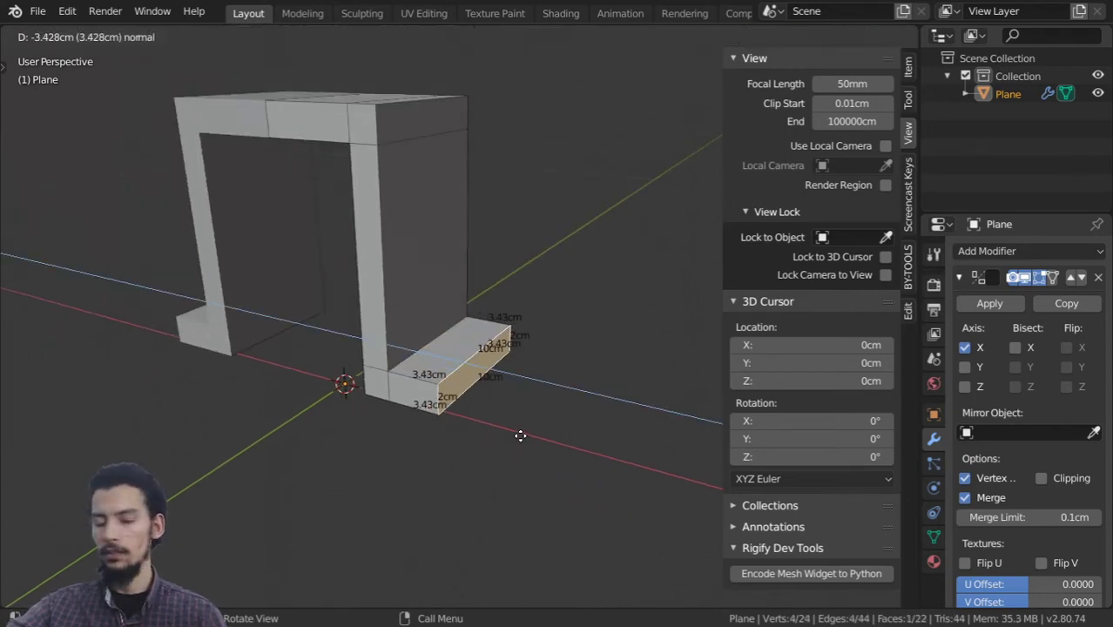
key(x)
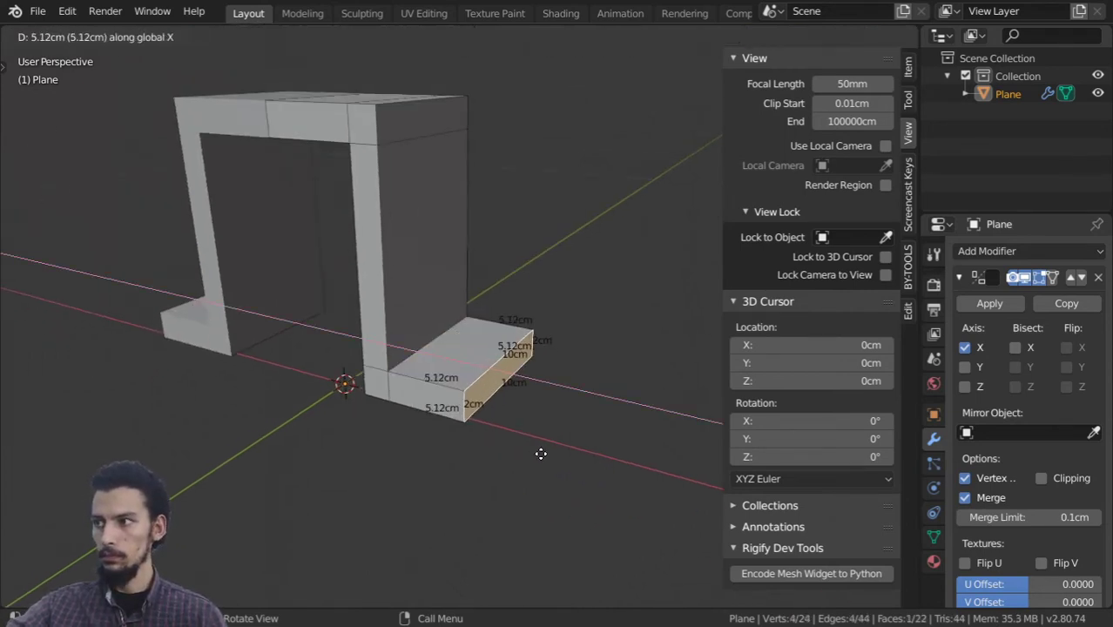
Finish the 5 cm foot and apply the Mirror modifier in Object Mode
click(540, 451)
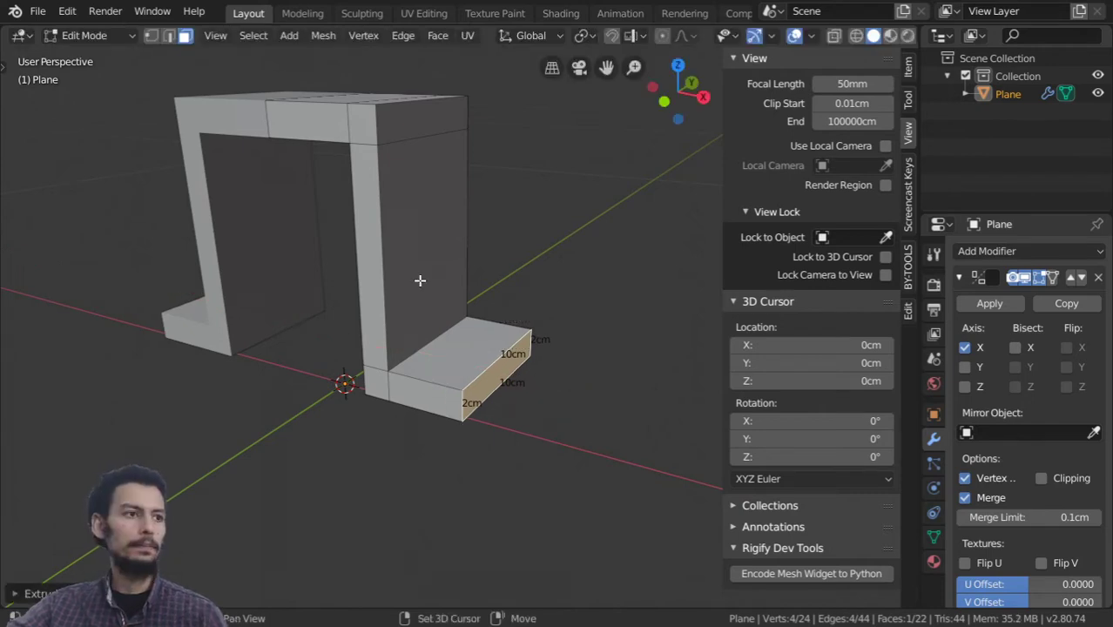
middle_drag(420, 280, 472, 224)
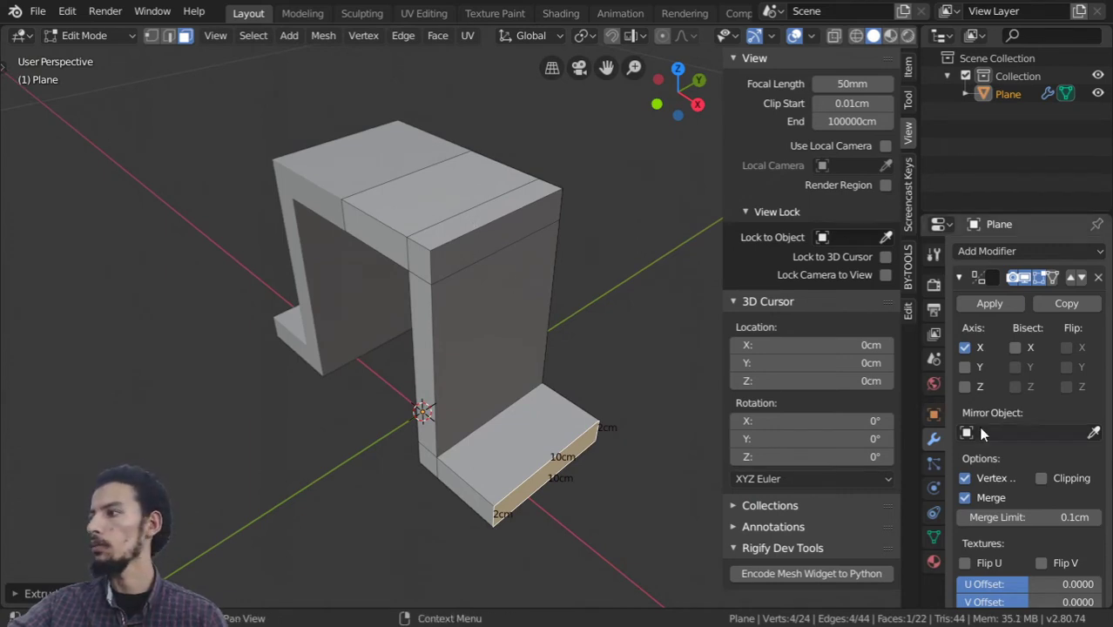
key(n)
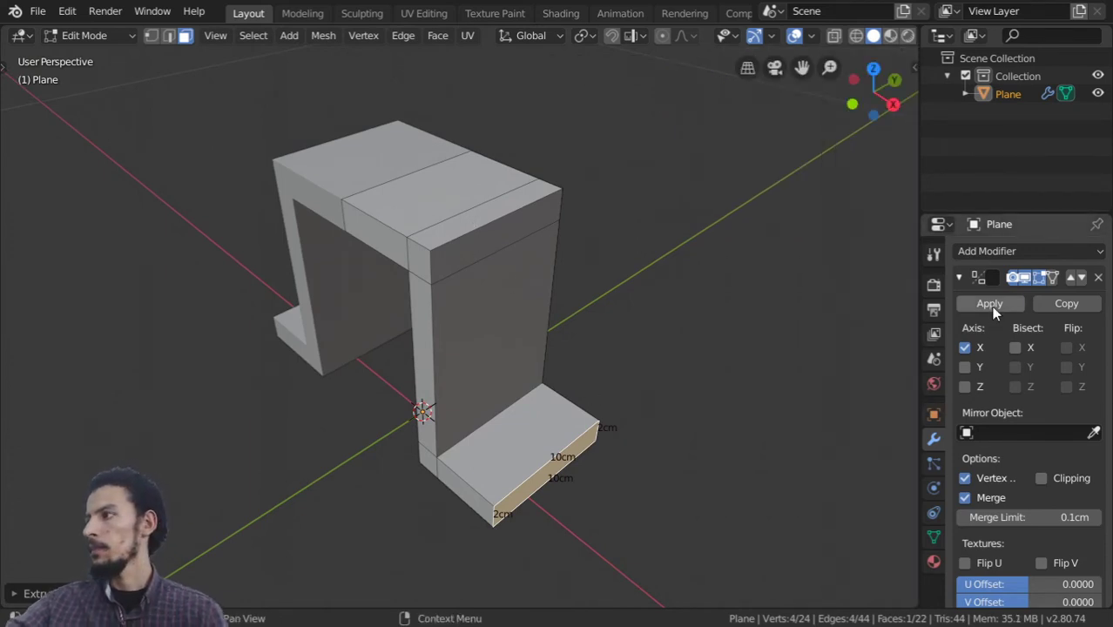
click(991, 306)
key(Tab)
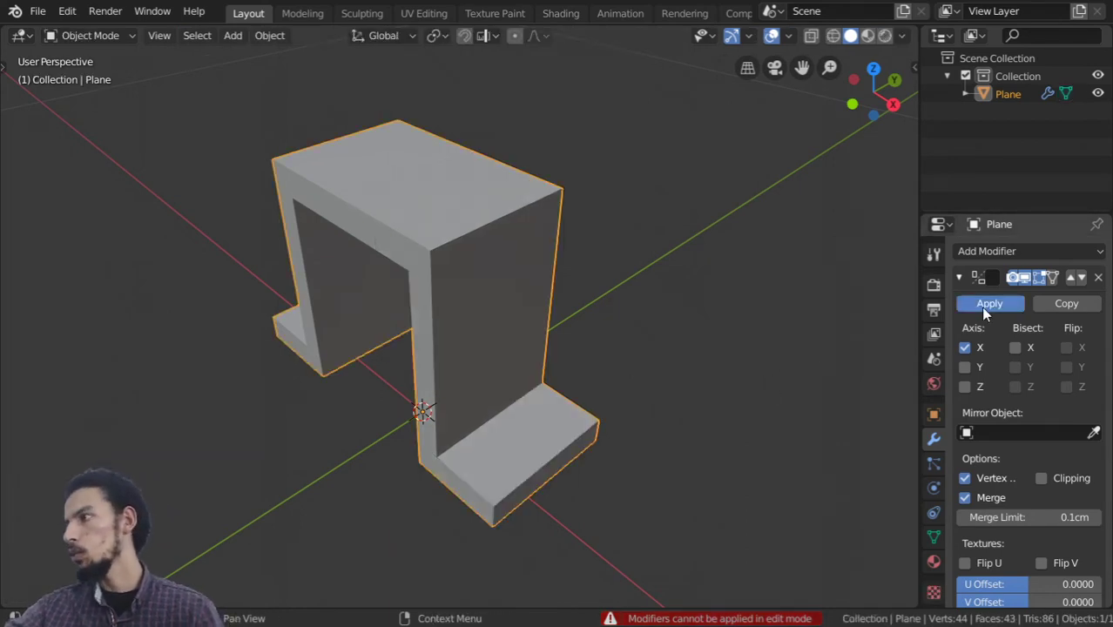
click(984, 304)
key(Tab)
Merge the whole mesh's overlapping vertices By Distance
key(a)
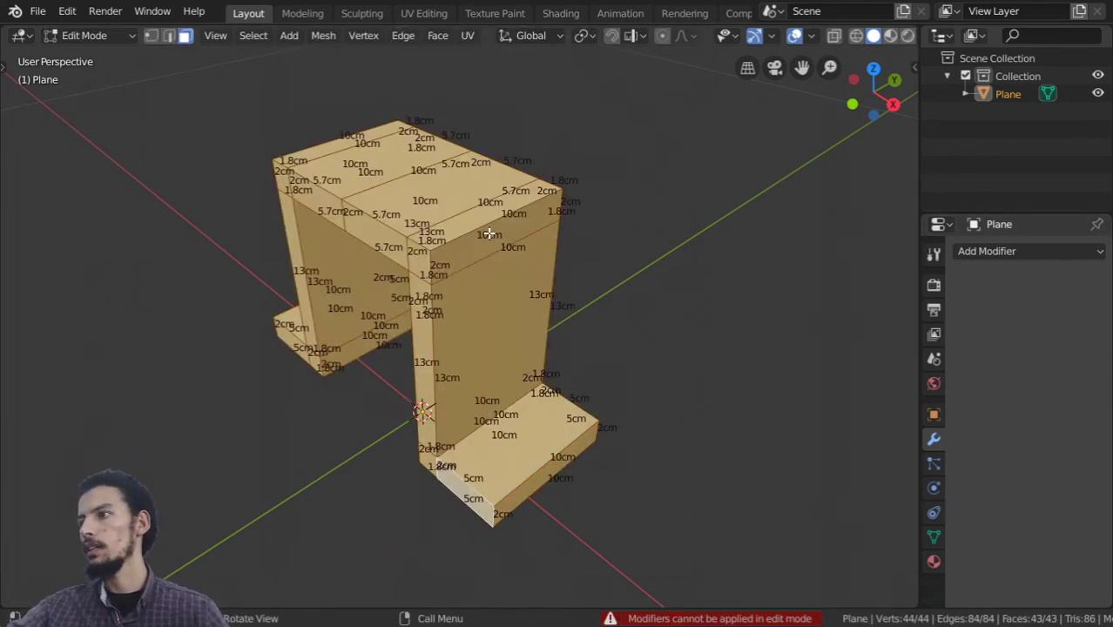
key(m)
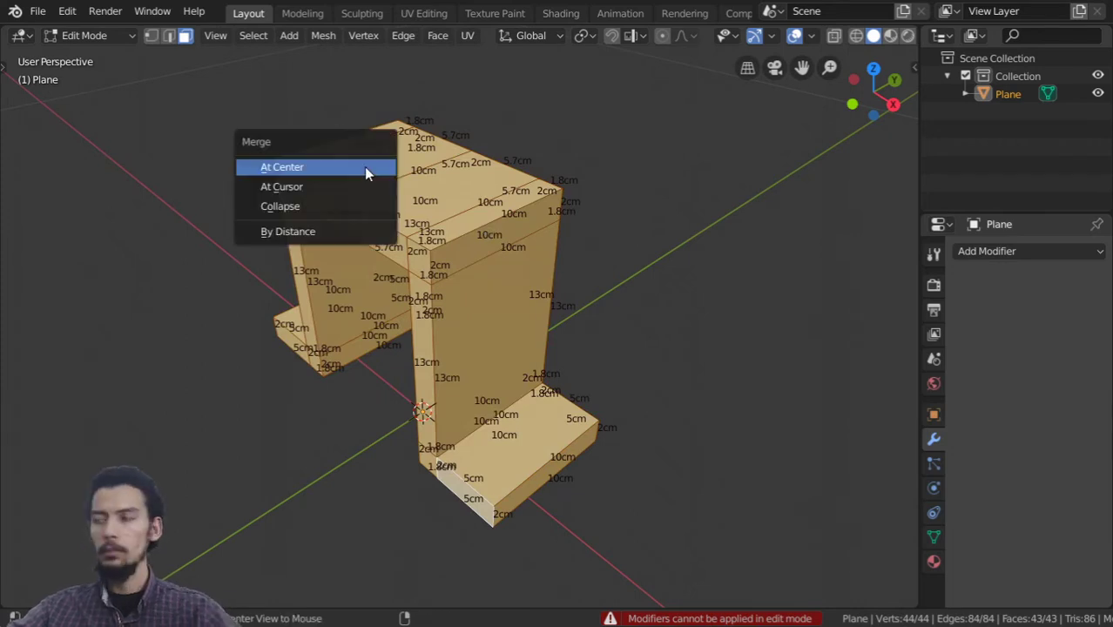
click(336, 224)
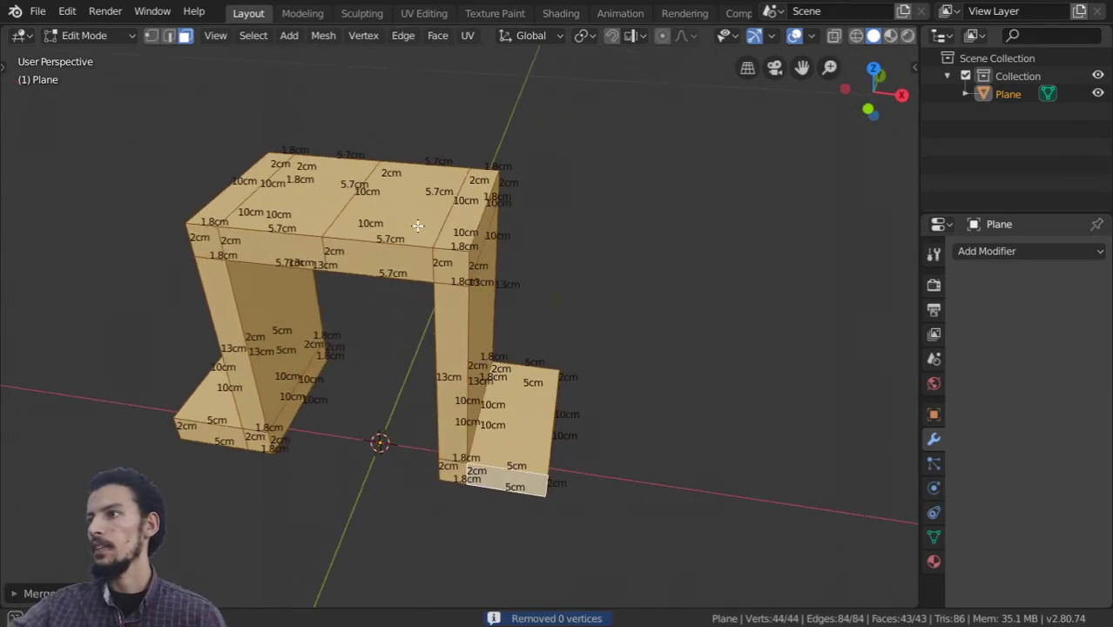
mouse_move(342, 228)
middle_down()
mouse_move(390, 233)
mouse_move(361, 211)
middle_up()
Delete the top's middle faces and the end face, then add loop cuts across the top
alt+click(389, 234)
key(x)
click(359, 211)
key(x)
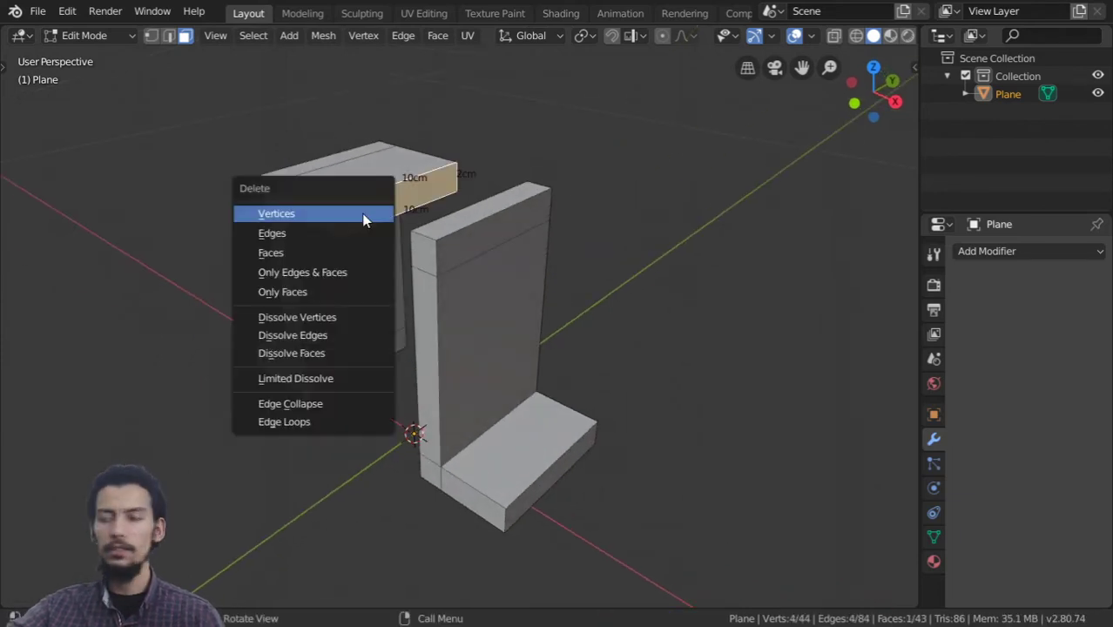
click(343, 248)
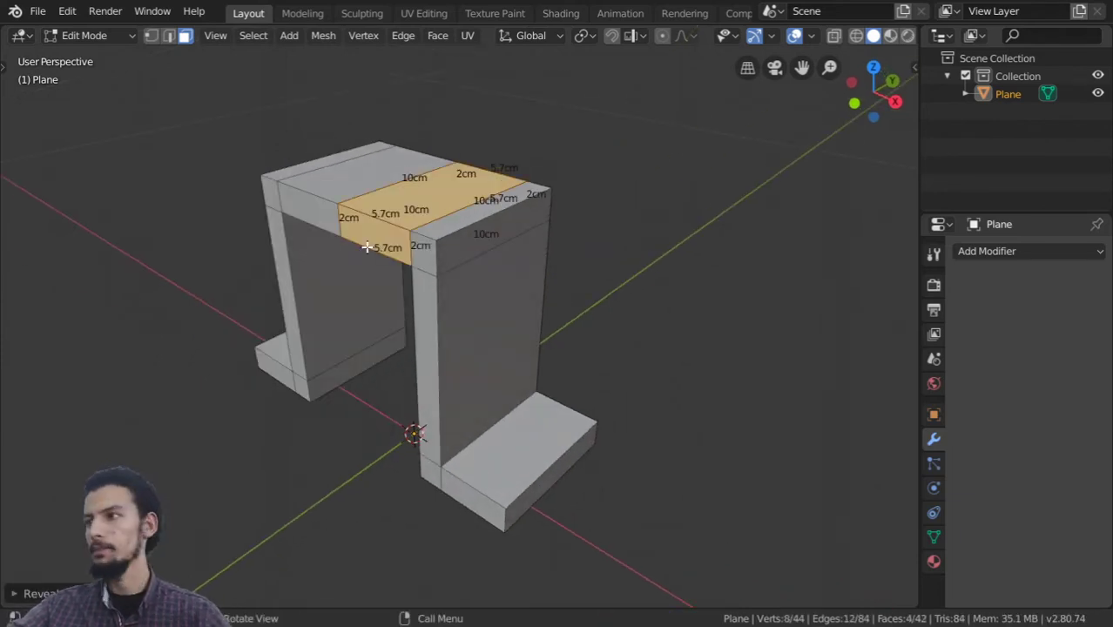
key(Tab)
key(Tab)
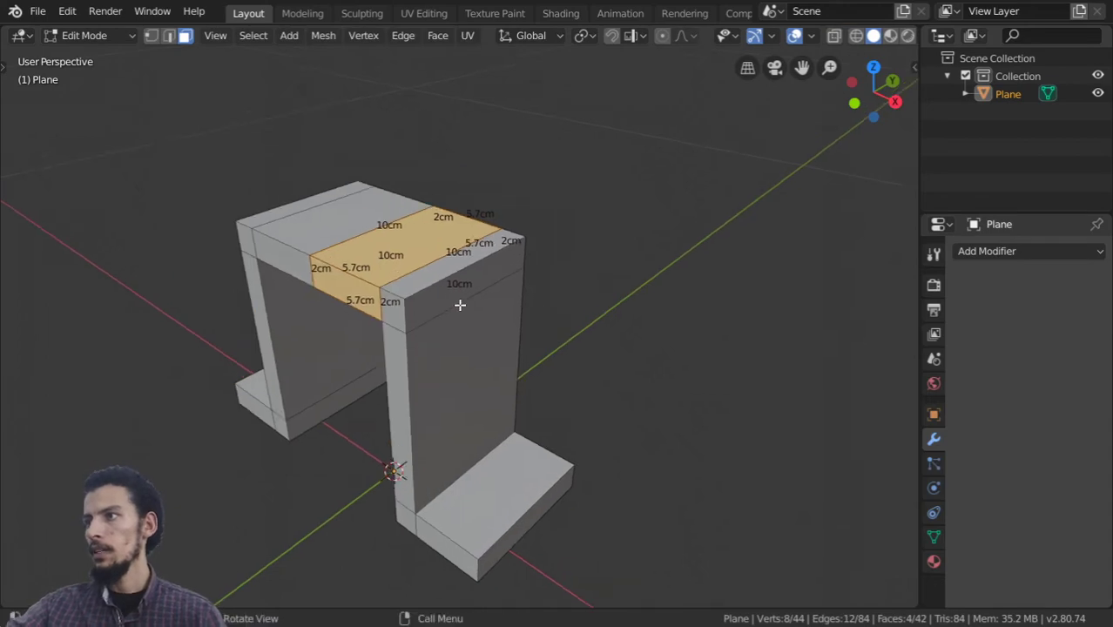
mouse_move(460, 305)
middle_down()
mouse_move(428, 288)
mouse_move(472, 321)
middle_up()
Add the new edge loop cuts on the bracket's legs
key(ctrl+r)
scroll(428, 288, up, 1)
click(427, 288)
scroll(473, 322, down, 4)
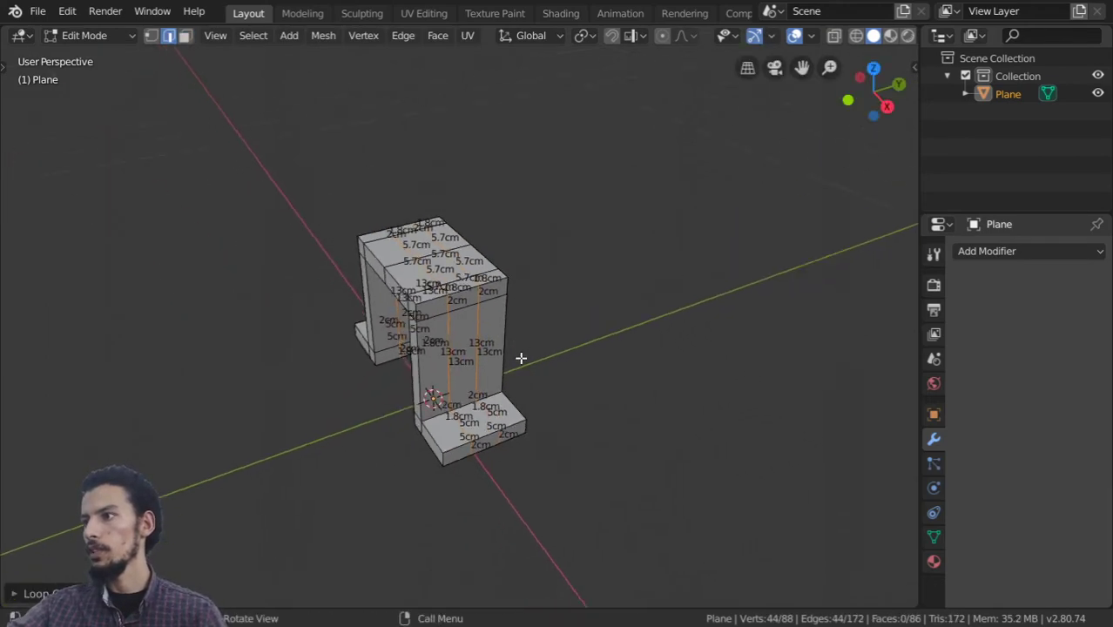
scroll(517, 365, up, 4)
Turn off the Edge Length measurements in the viewport overlays
click(810, 36)
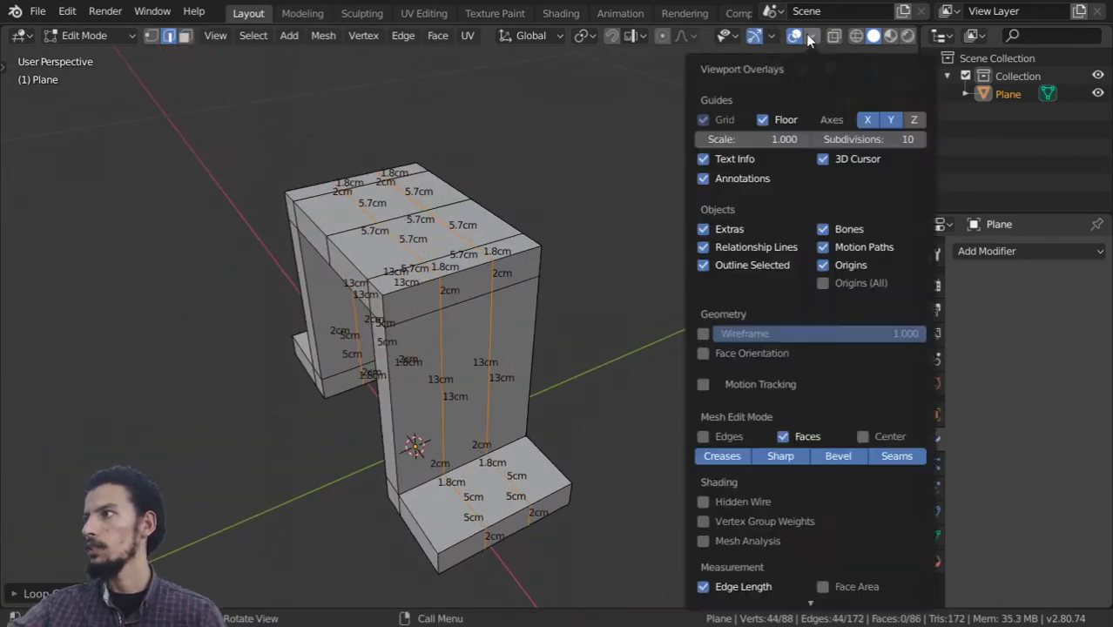
click(703, 587)
scroll(552, 400, up, 2)
Spread the new leg loops apart by scaling them along Y
middle_drag(557, 400, 514, 420)
key(s)
key(y)
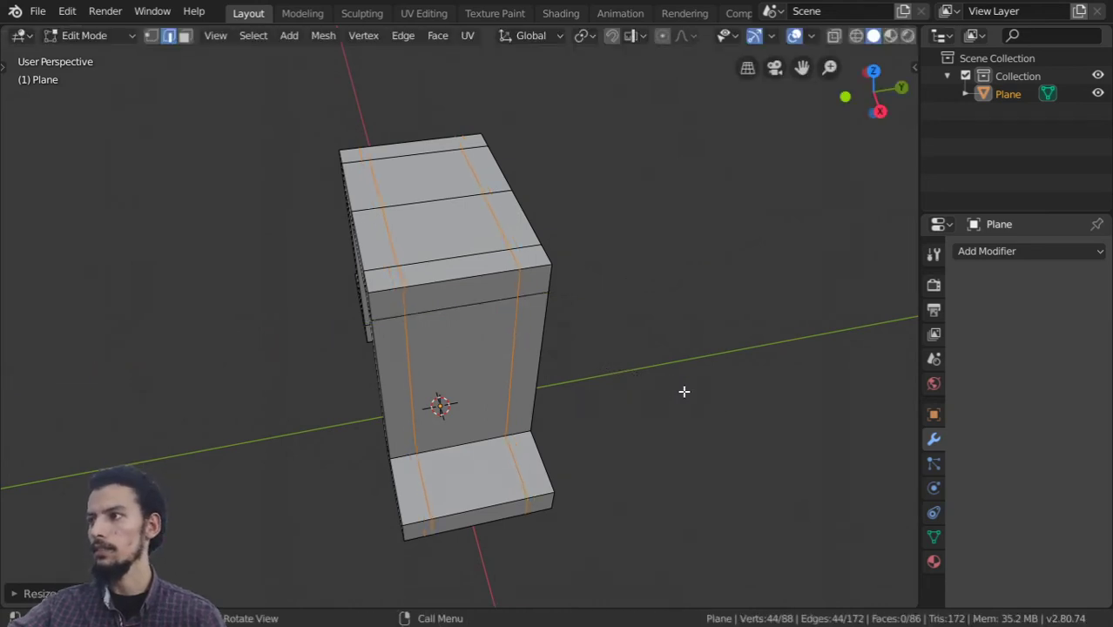
middle_drag(440, 309, 444, 336)
Select two front faces and add a centred loop cut through them
click(184, 36)
click(440, 258)
shift+click(423, 214)
key(ctrl+r)
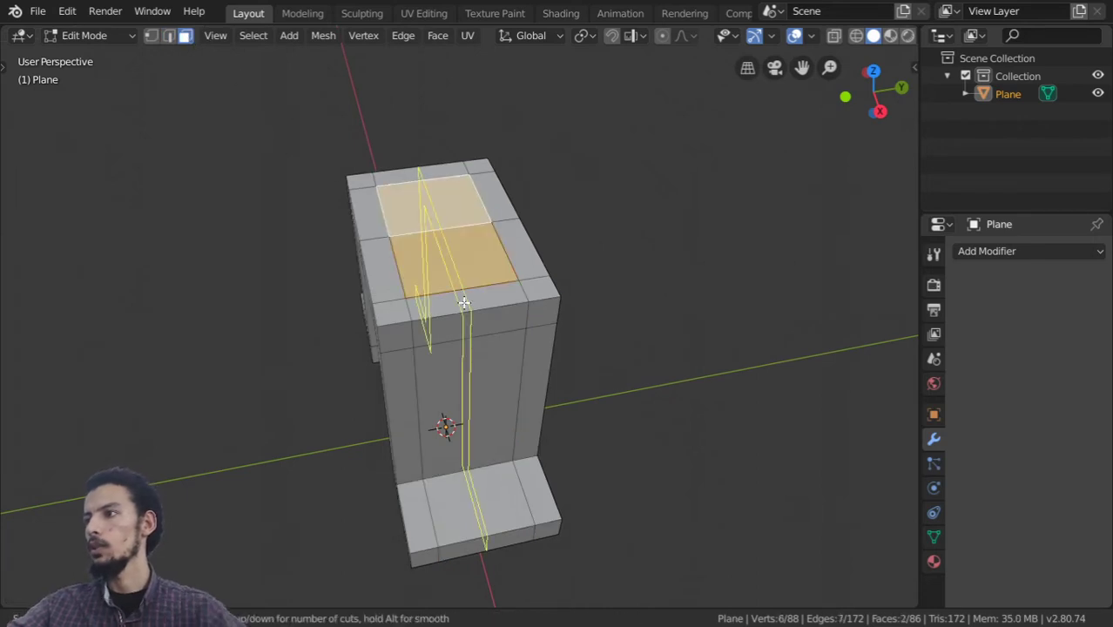
scroll(463, 303, up, 1)
click(462, 301)
right_click(461, 301)
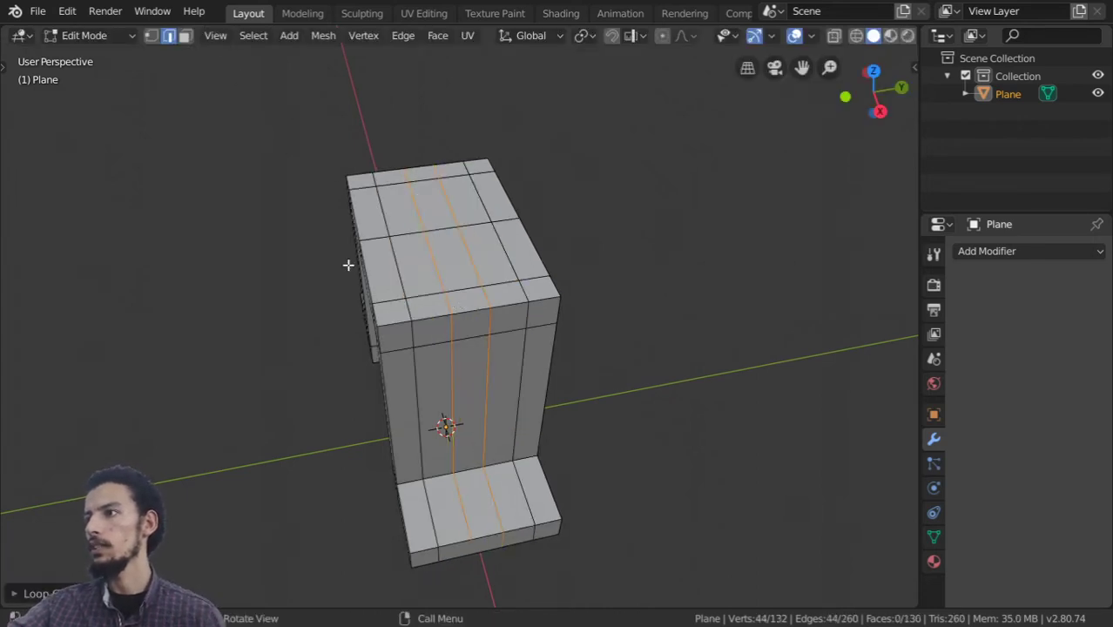
middle_drag(323, 261, 401, 272)
Add two more centred loop cuts across the bracket's top
key(ctrl+e)
key(Escape)
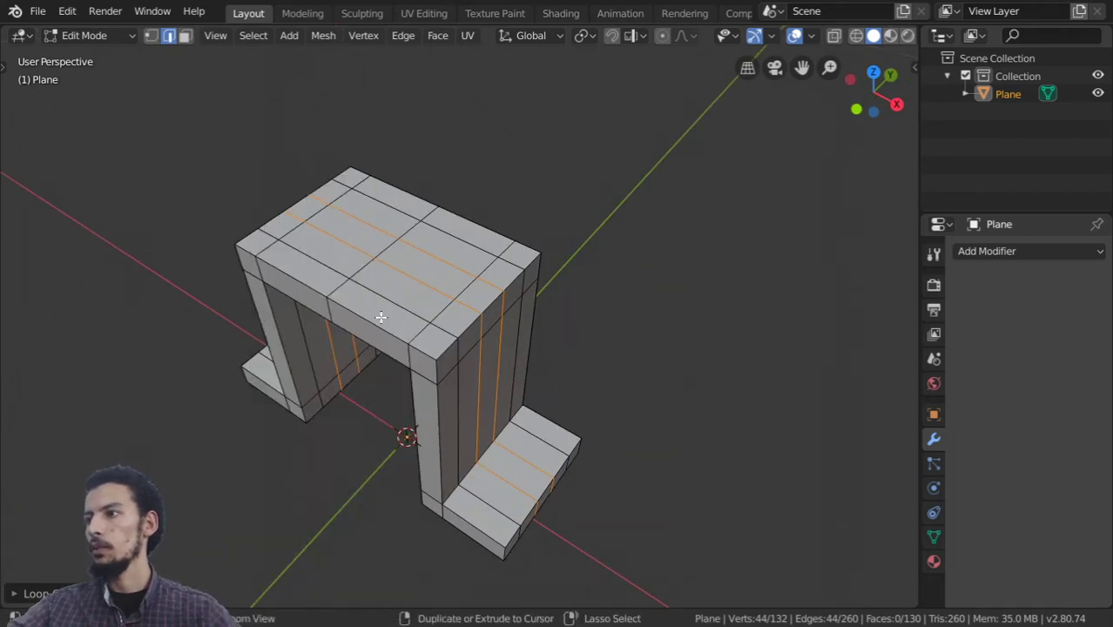
key(ctrl+r)
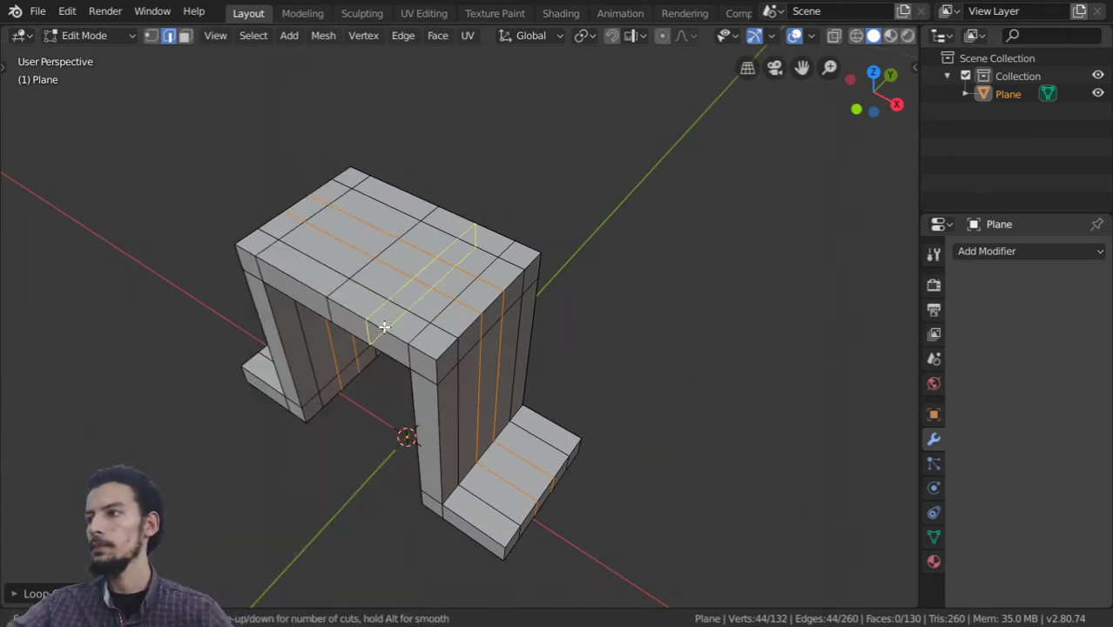
click(384, 326)
right_click(384, 327)
key(ctrl+r)
click(283, 269)
right_click(283, 270)
In top view, box-select part of the top faces
key(KP_7)
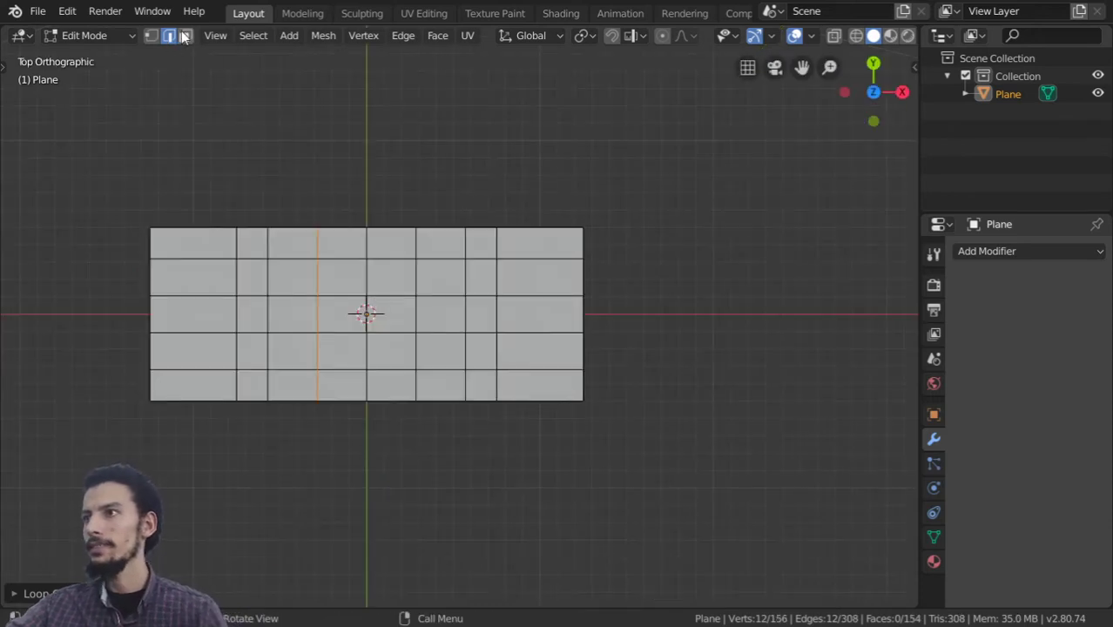
click(185, 35)
key(a)
key(alt+a)
key(a)
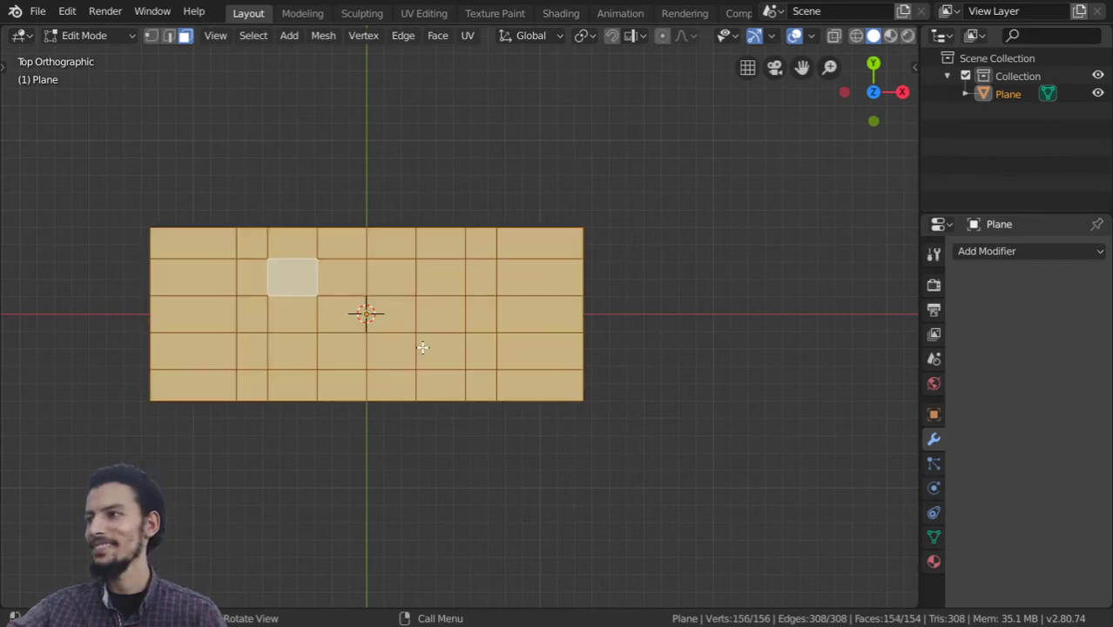
key(alt+a)
key(b)
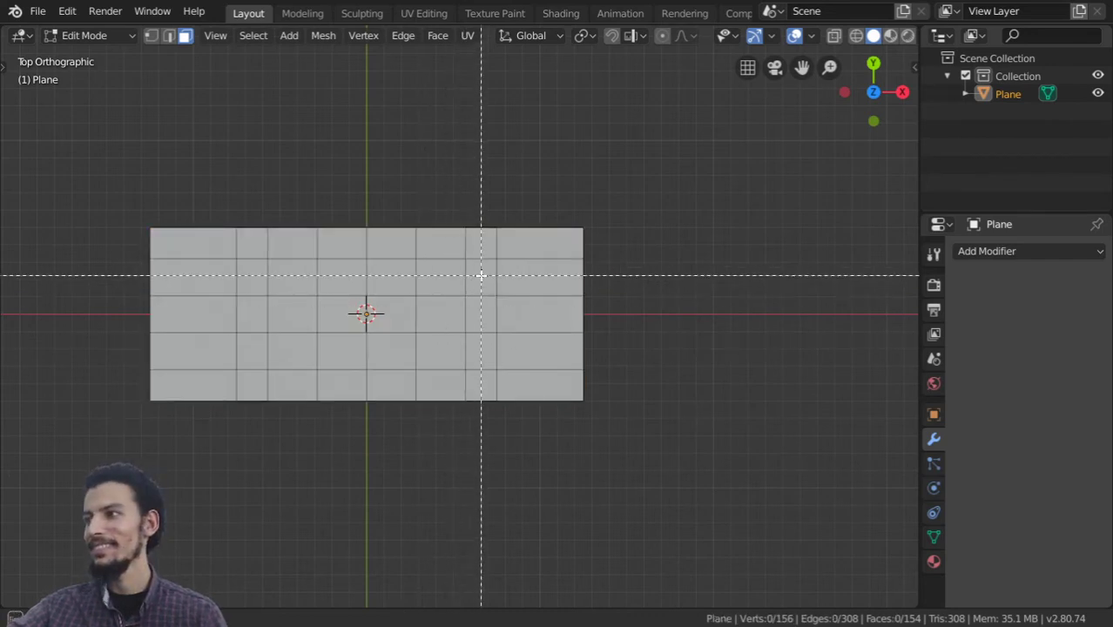
drag(482, 276, 251, 364)
Widen two lengthwise top edge loops apart along Y
click(165, 39)
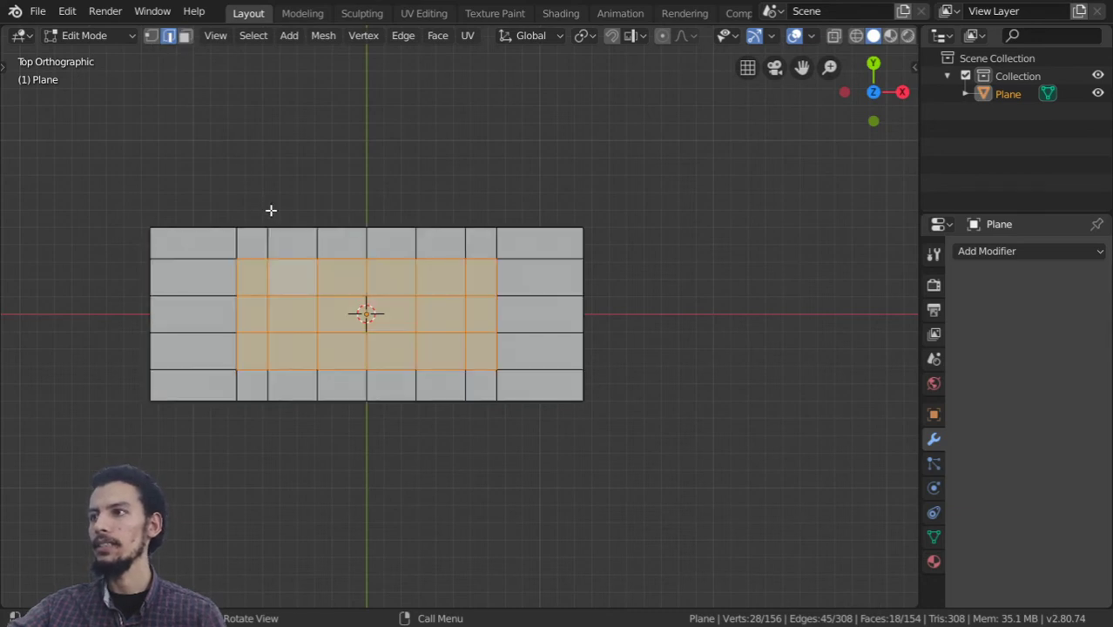
alt+click(343, 259)
alt+shift+click(359, 375)
key(s)
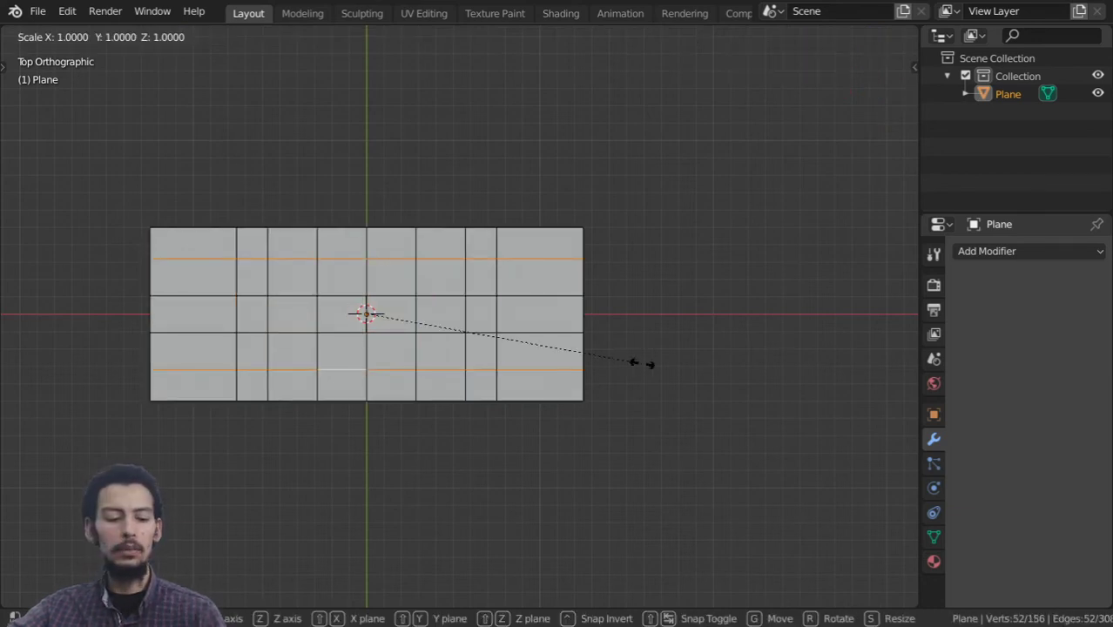
key(y)
click(697, 418)
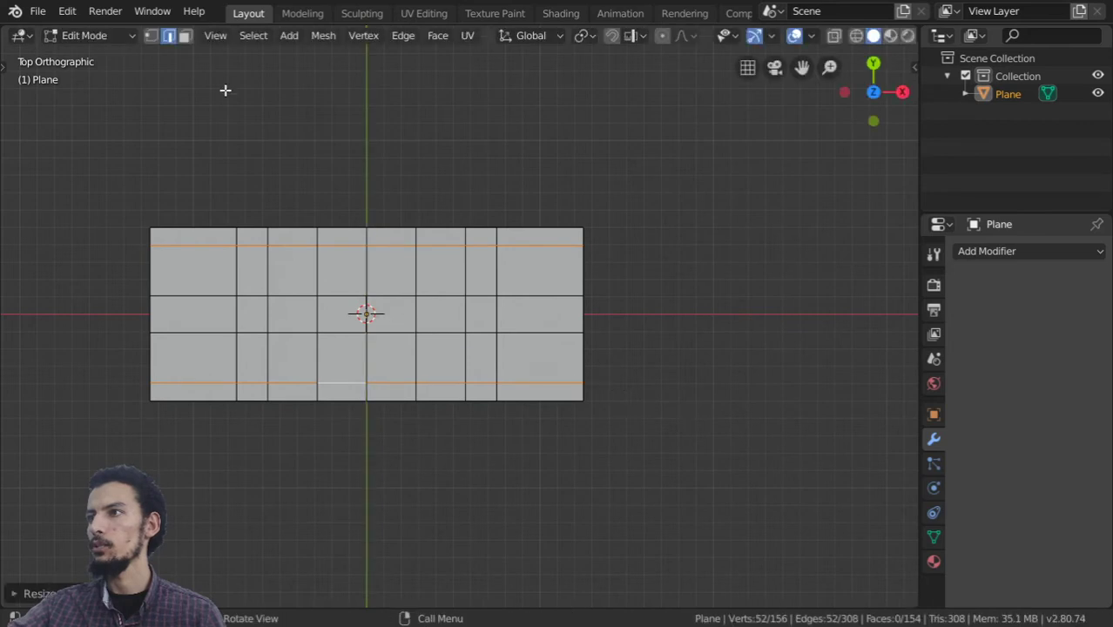
Box-select the central top faces, then deselect the front-right corner face
click(184, 36)
key(a)
key(alt+a)
key(b)
drag(493, 271, 250, 375)
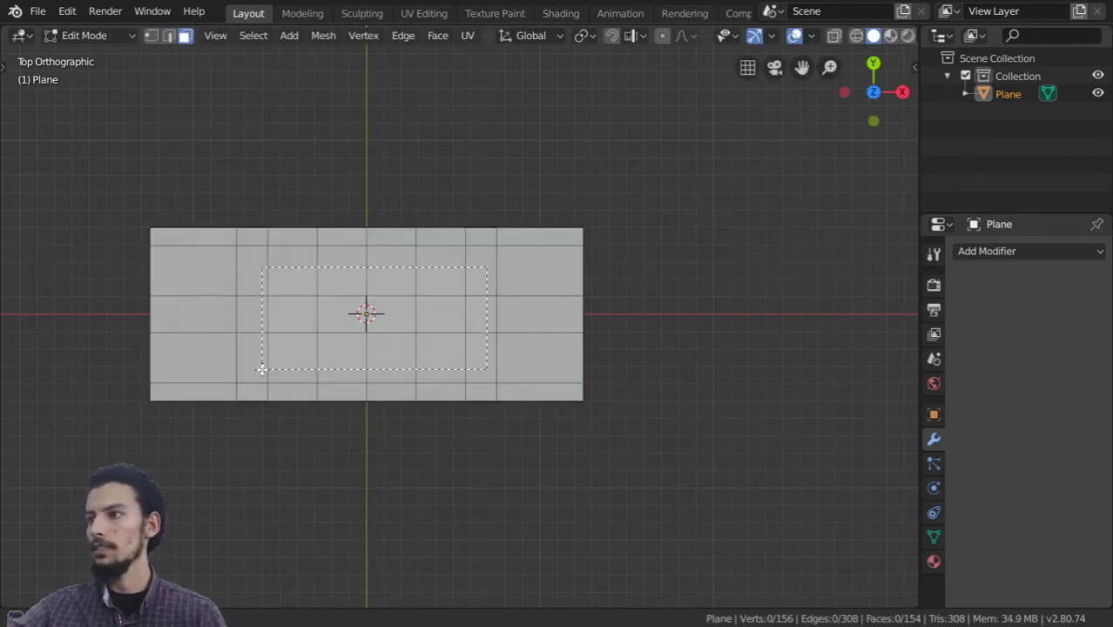
scroll(399, 360, down, 3)
mouse_move(399, 360)
middle_down()
mouse_move(408, 231)
mouse_move(393, 198)
middle_up()
scroll(393, 199, up, 2)
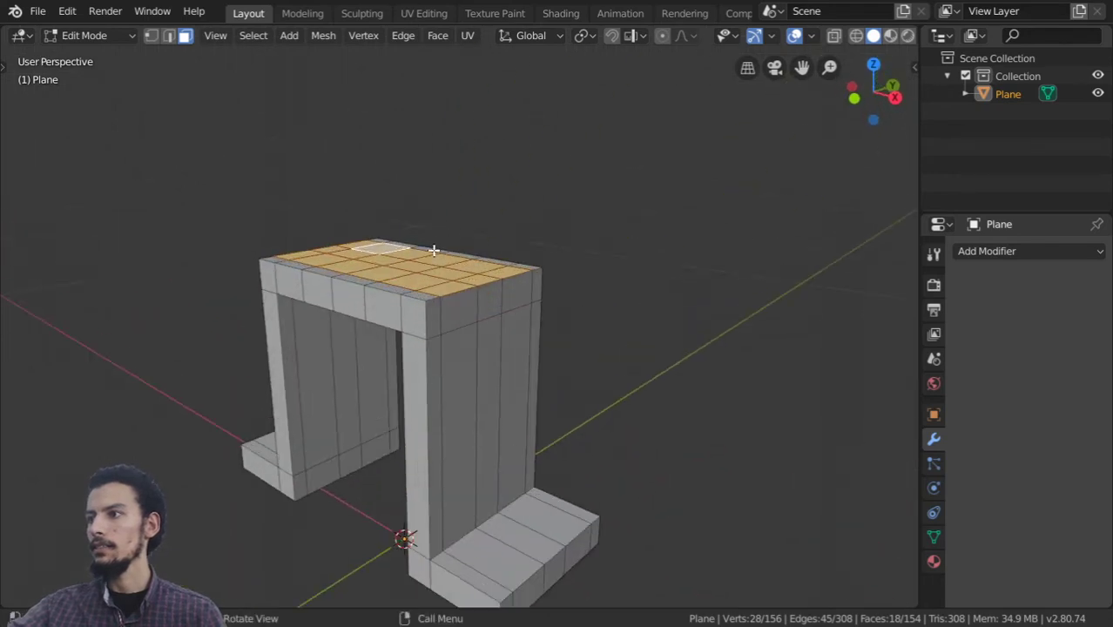
middle_drag(434, 251, 456, 284)
shift+click(463, 299)
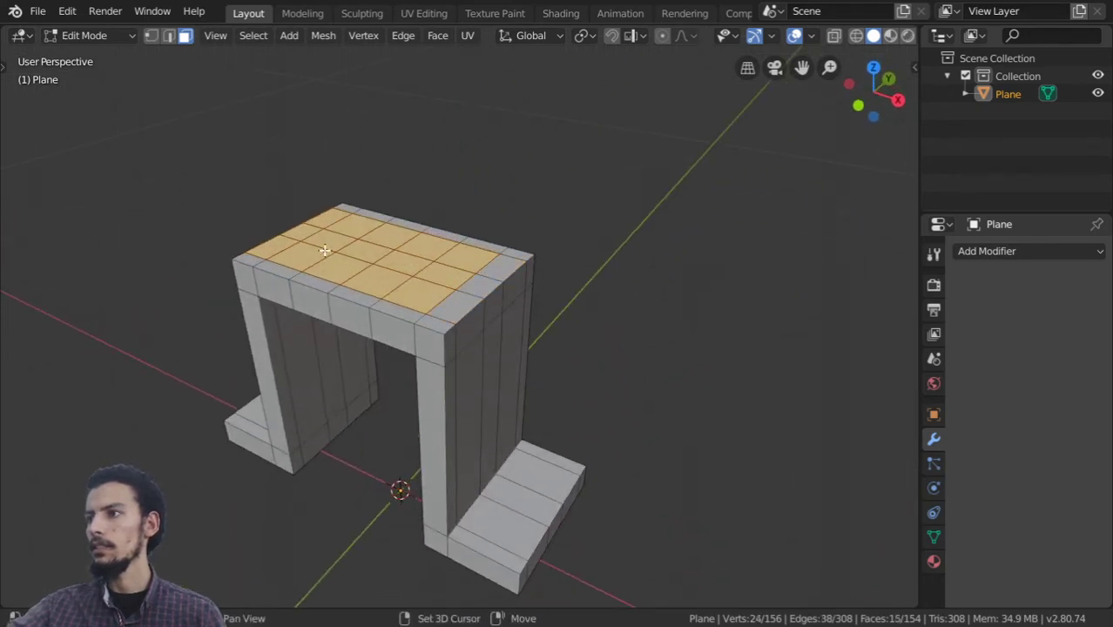
Deselect the top-left corner face and extrude the central patch by -0.2
shift+click(278, 248)
mouse_move(509, 385)
middle_down()
mouse_move(480, 385)
mouse_move(507, 425)
middle_up()
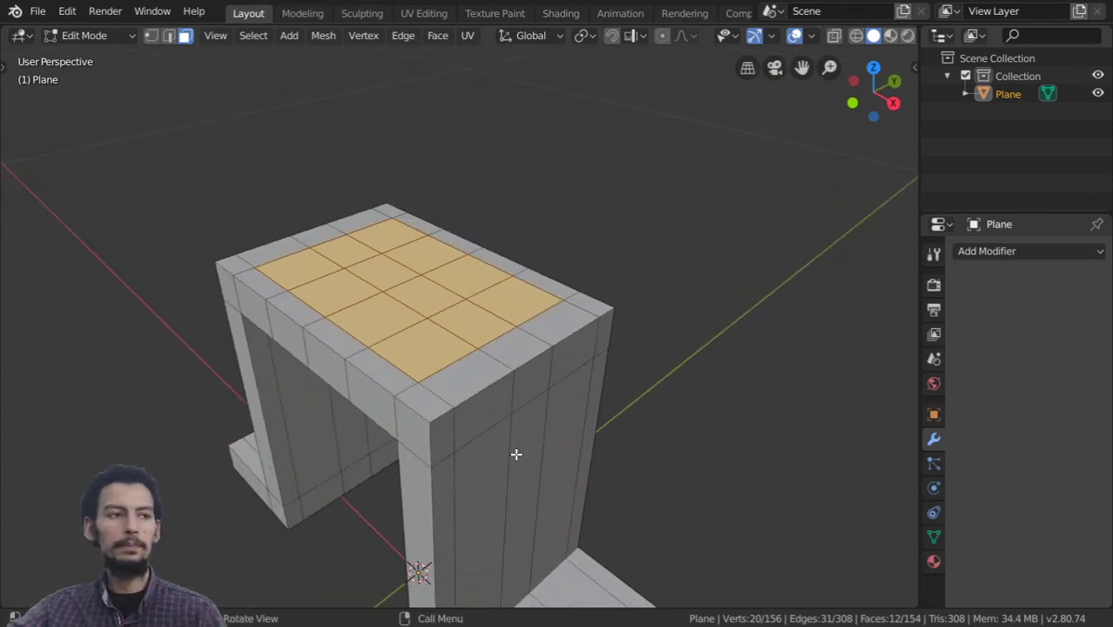
key(e)
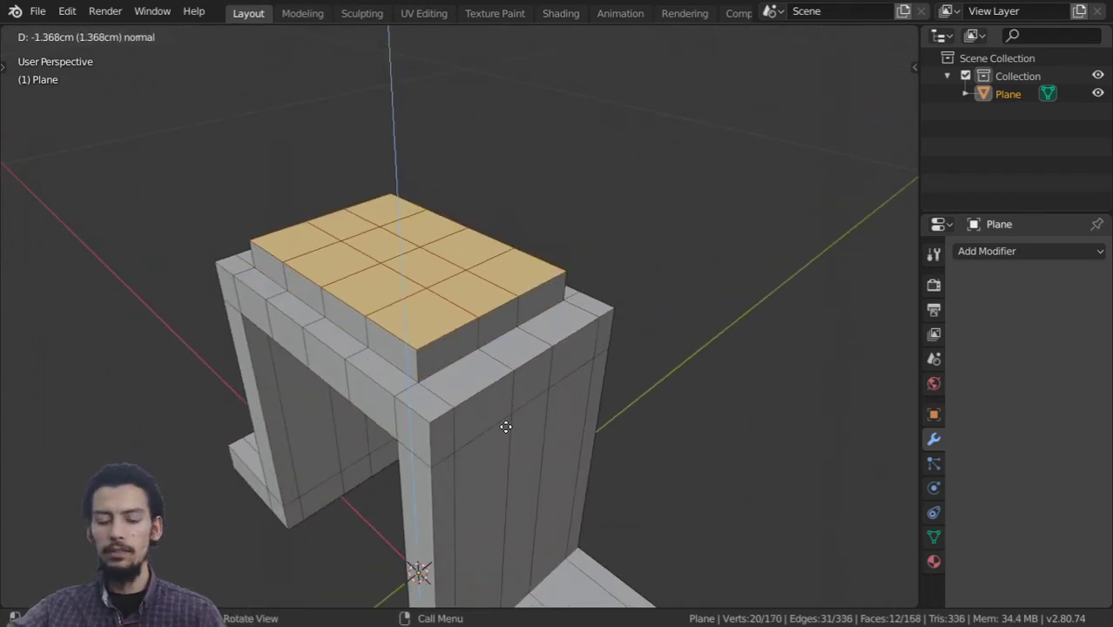
text(-0.2)
key(Return)
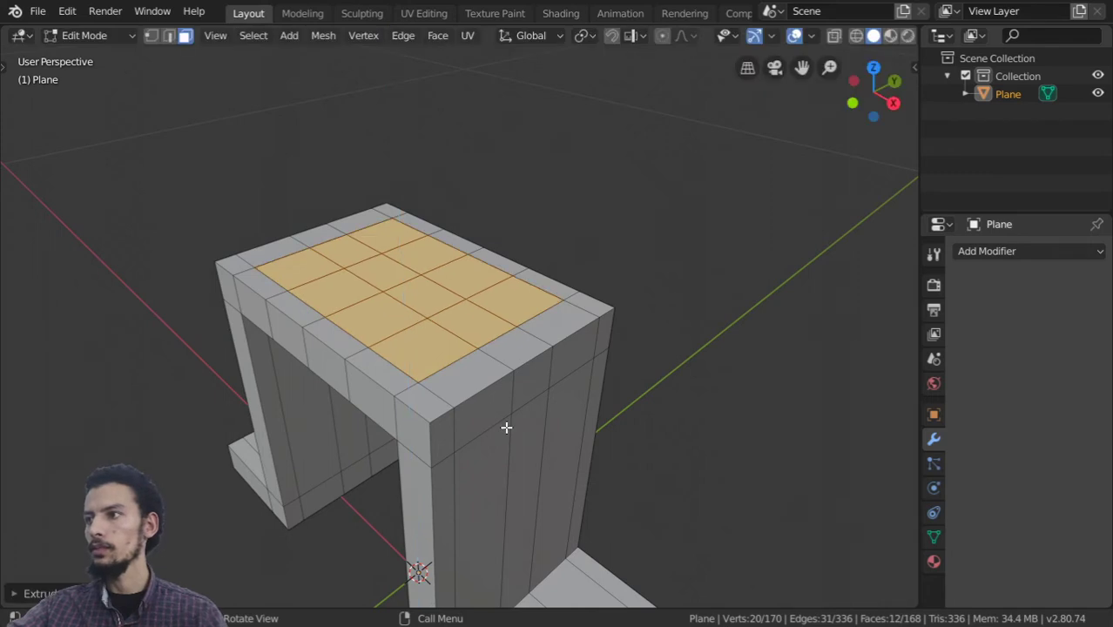
Move the extruded faces up 2 cm along Z
key(g)
key(z)
key(Escape)
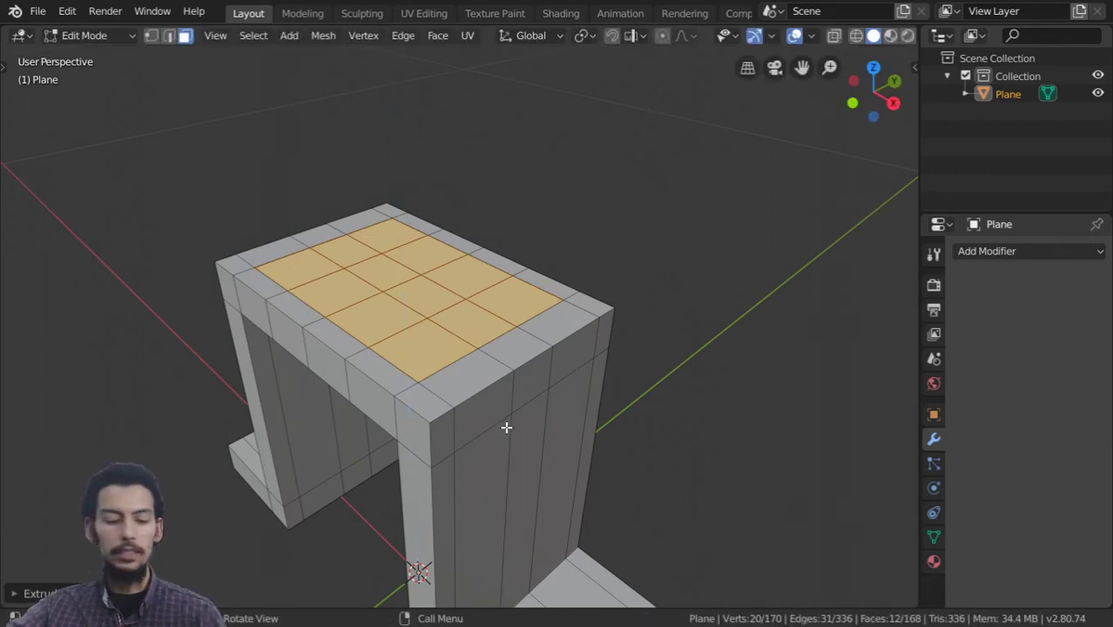
text(gz)
text(2)
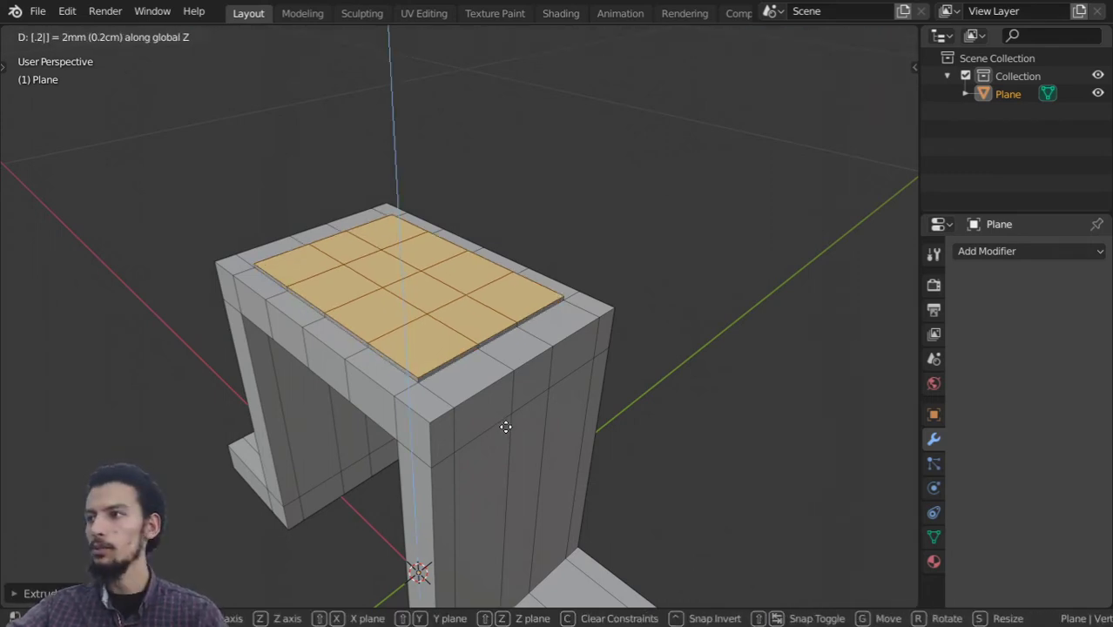
key(Escape)
text(gz)
text(2)
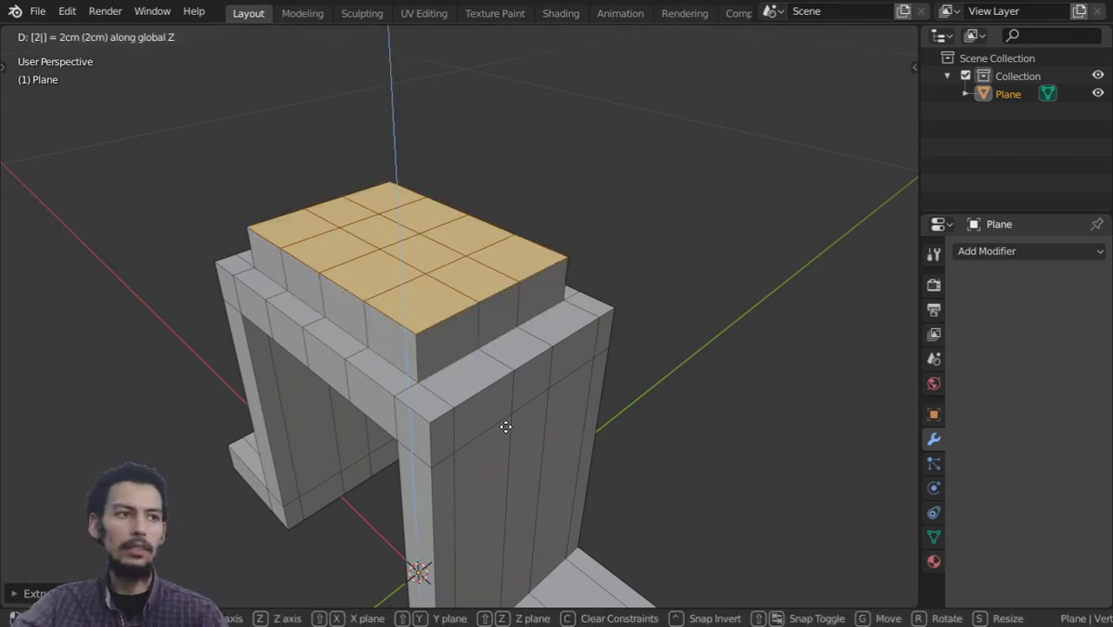
key(Return)
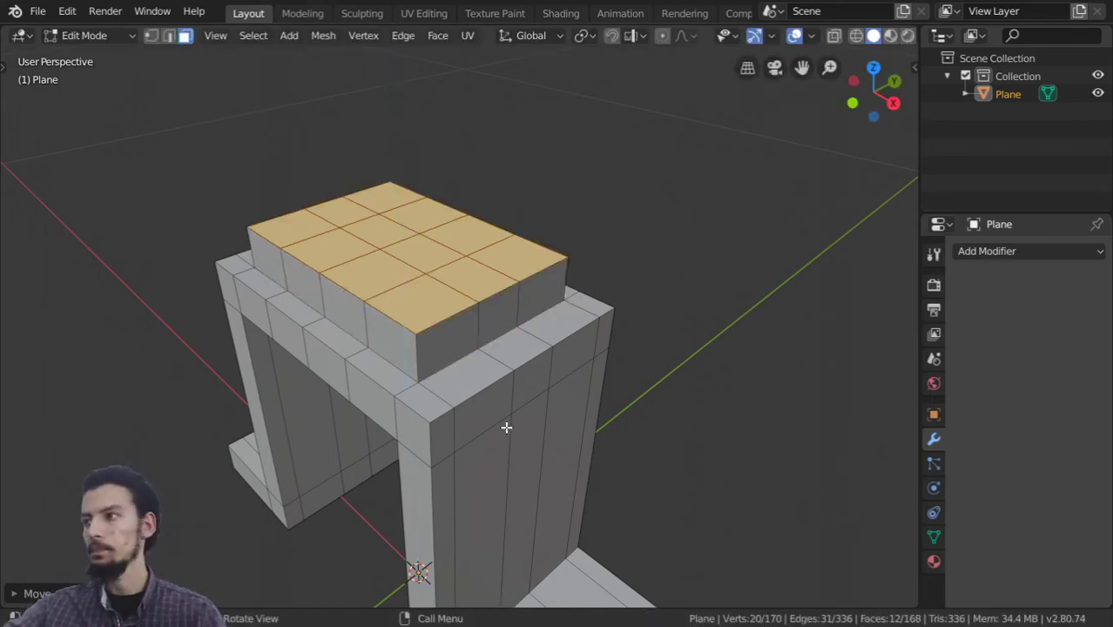
From top view, cut a loop down the middle of the raised block
key(KP_7)
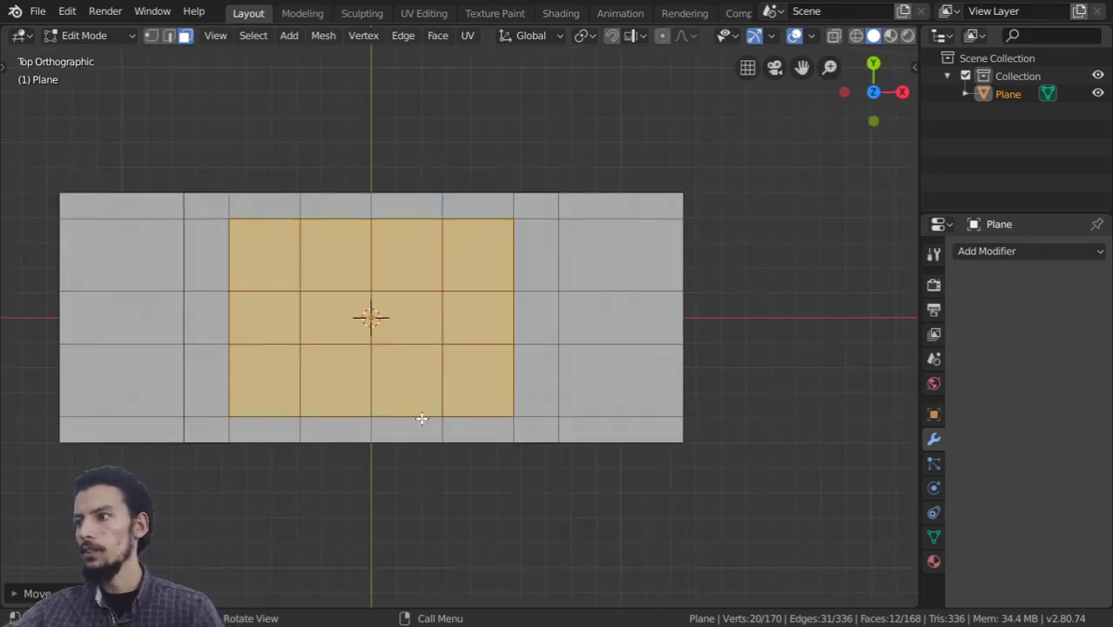
key(ctrl+r)
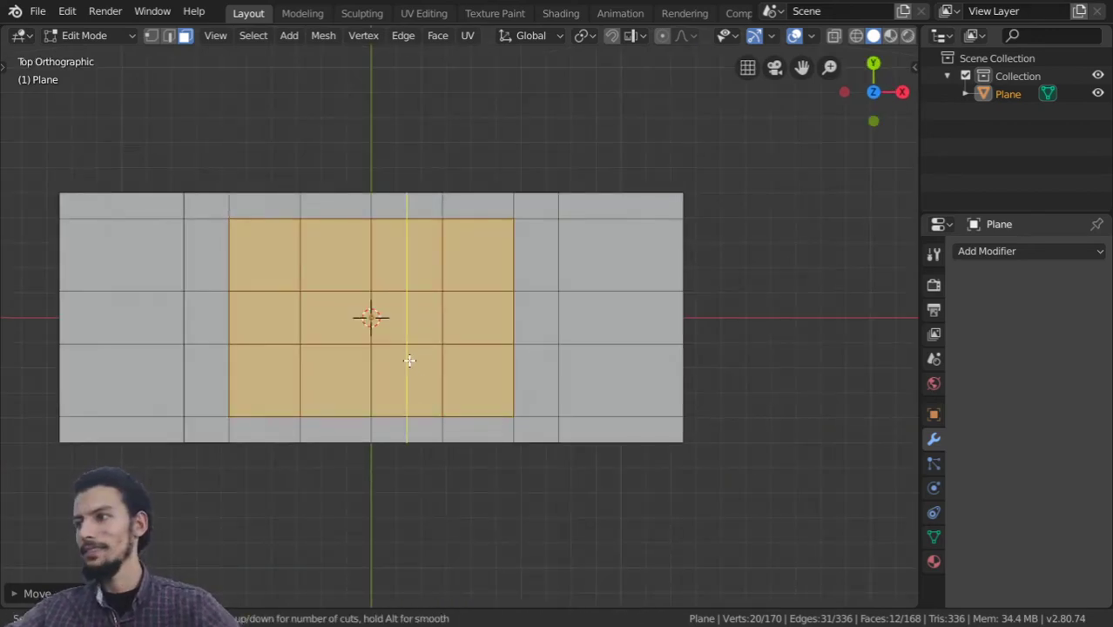
click(407, 360)
middle_drag(341, 366, 324, 267)
Select two edge loops on the block's top and widen them along Y
click(184, 35)
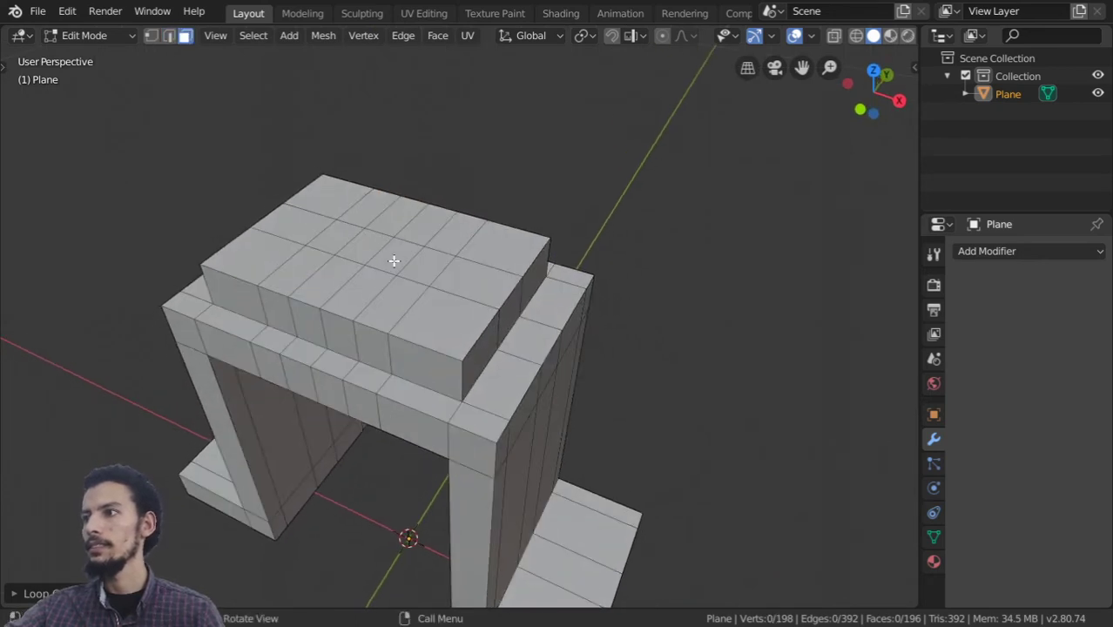
middle_drag(477, 317, 435, 338)
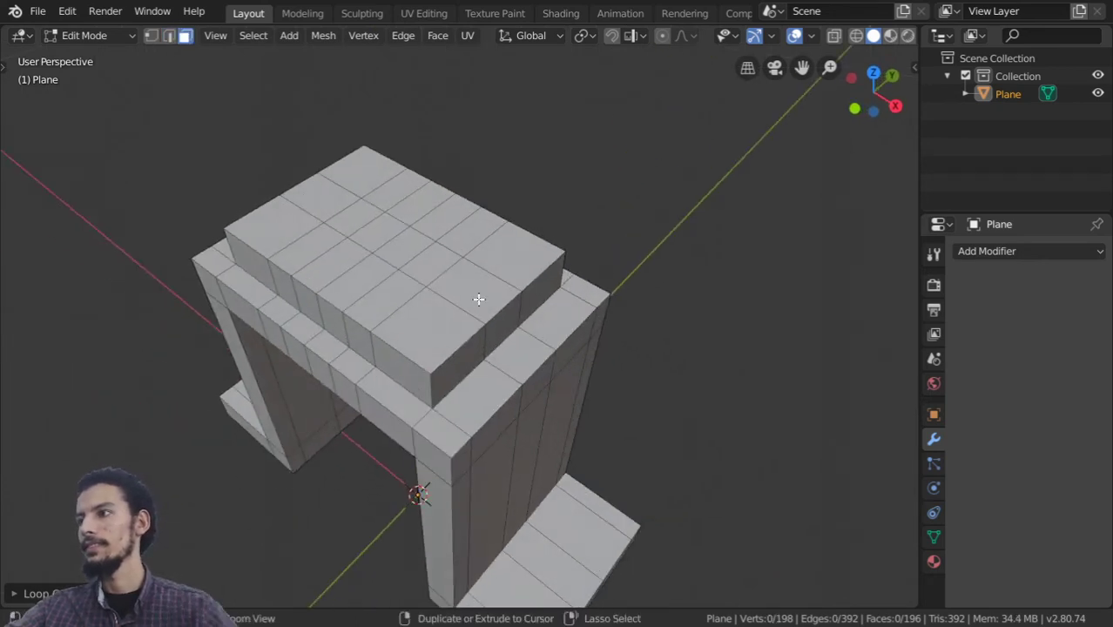
alt+click(487, 283)
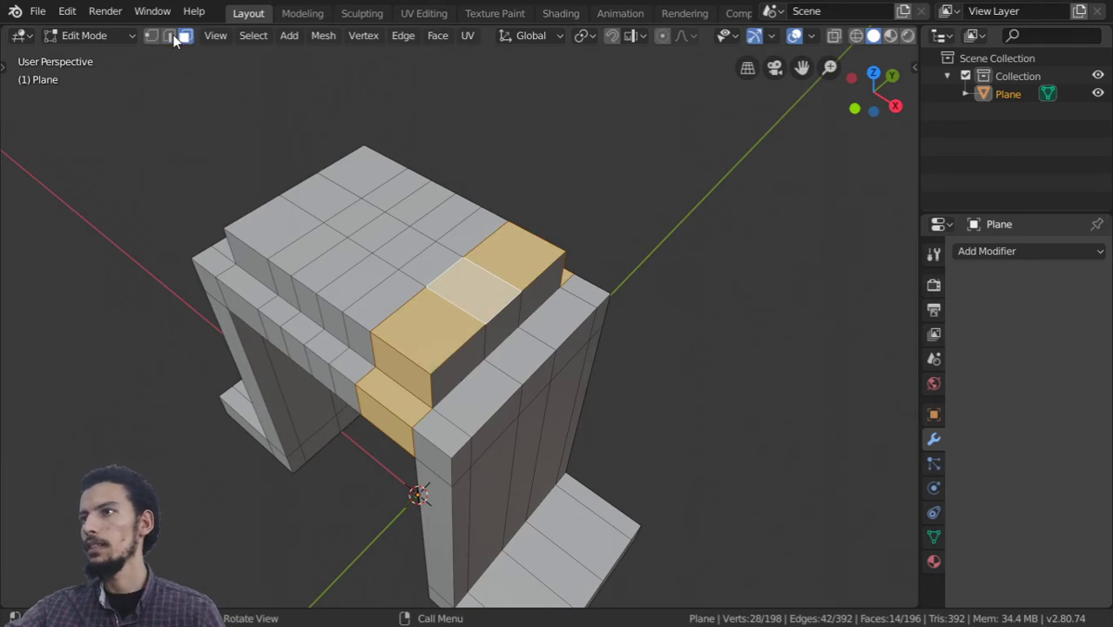
click(171, 36)
key(alt+a)
alt+click(452, 298)
alt+shift+click(483, 272)
middle_drag(733, 397, 664, 366)
key(s)
key(y)
click(808, 341)
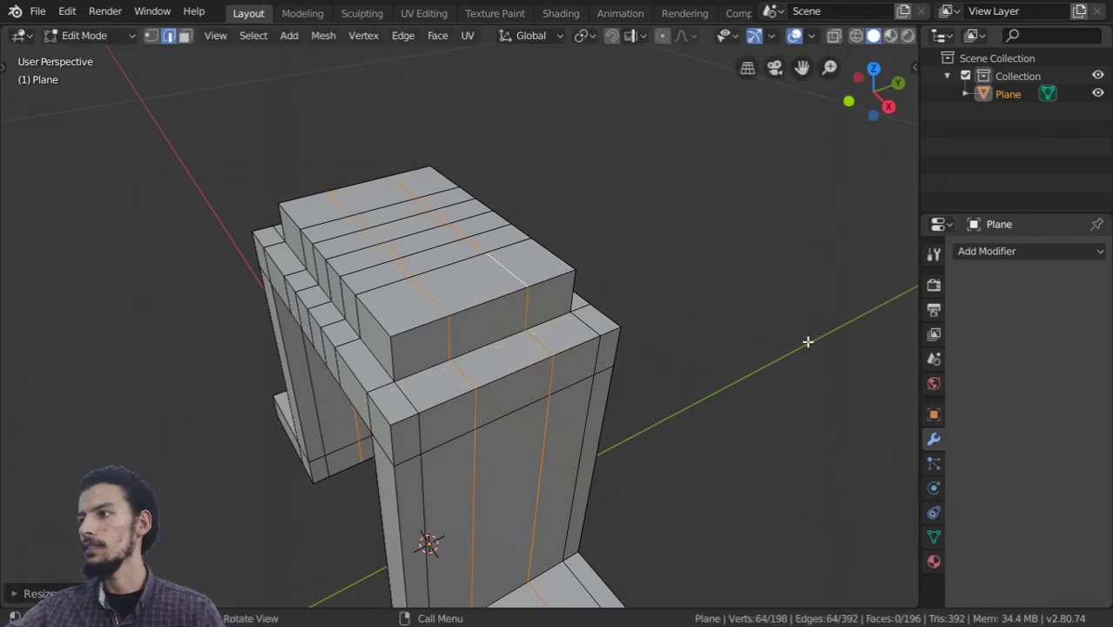
Add a new centred edge loop, then clear the selection in top view
key(ctrl+r)
click(497, 298)
right_click(497, 298)
key(KP_7)
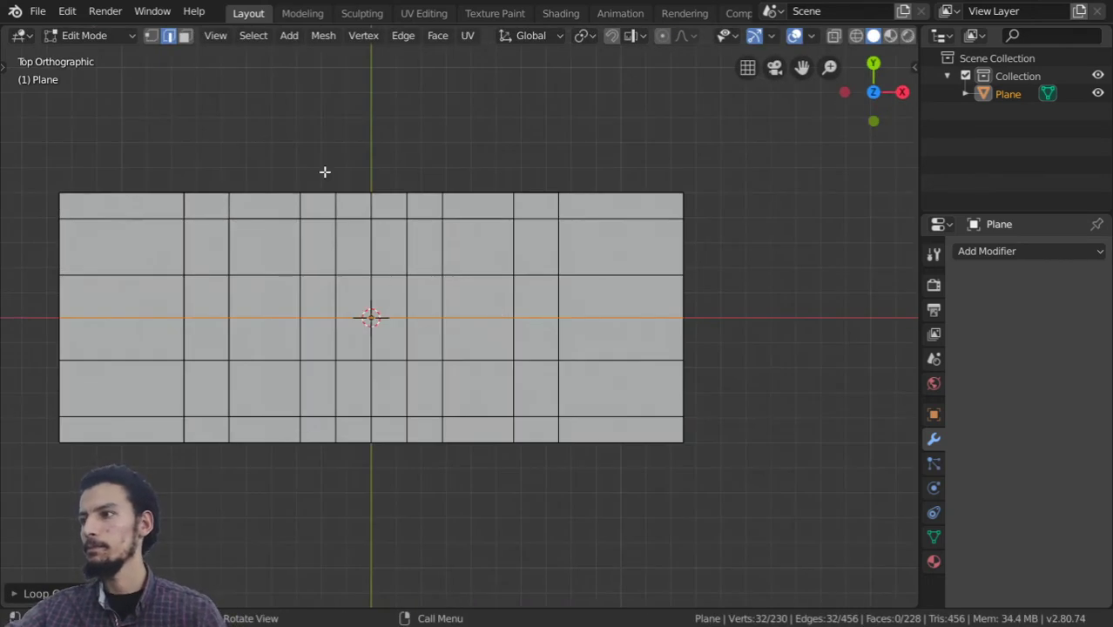
click(184, 36)
key(a)
key(alt+a)
Box-select the eight central faces of the raised block
drag(422, 293, 327, 346)
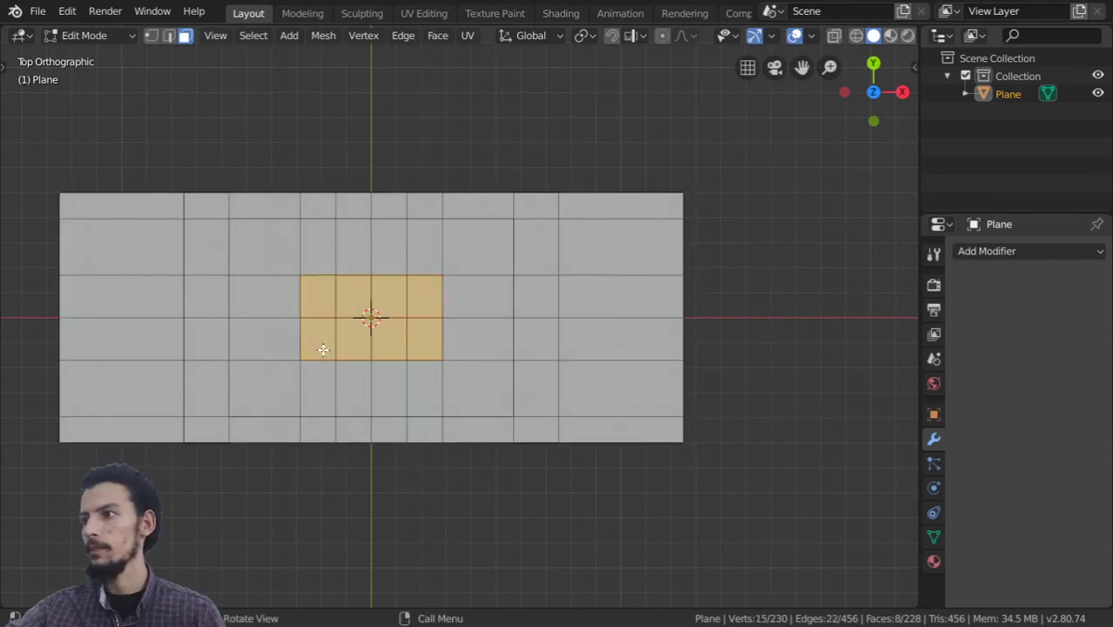
scroll(361, 360, down, 1)
mouse_move(360, 359)
middle_down()
mouse_move(273, 221)
mouse_move(244, 232)
middle_up()
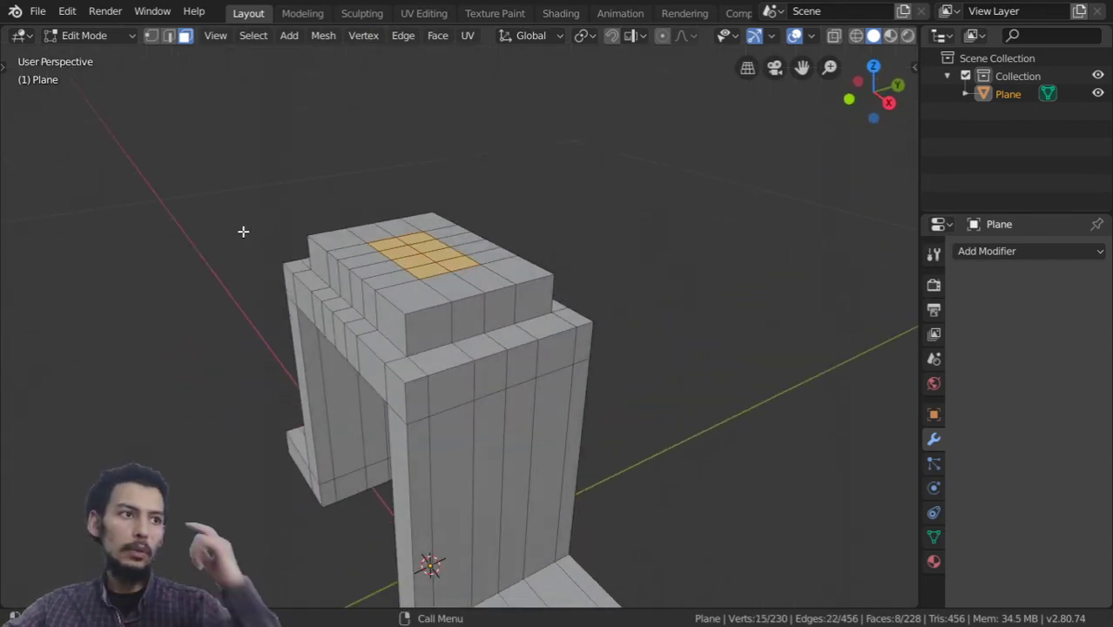
key(KP_7)
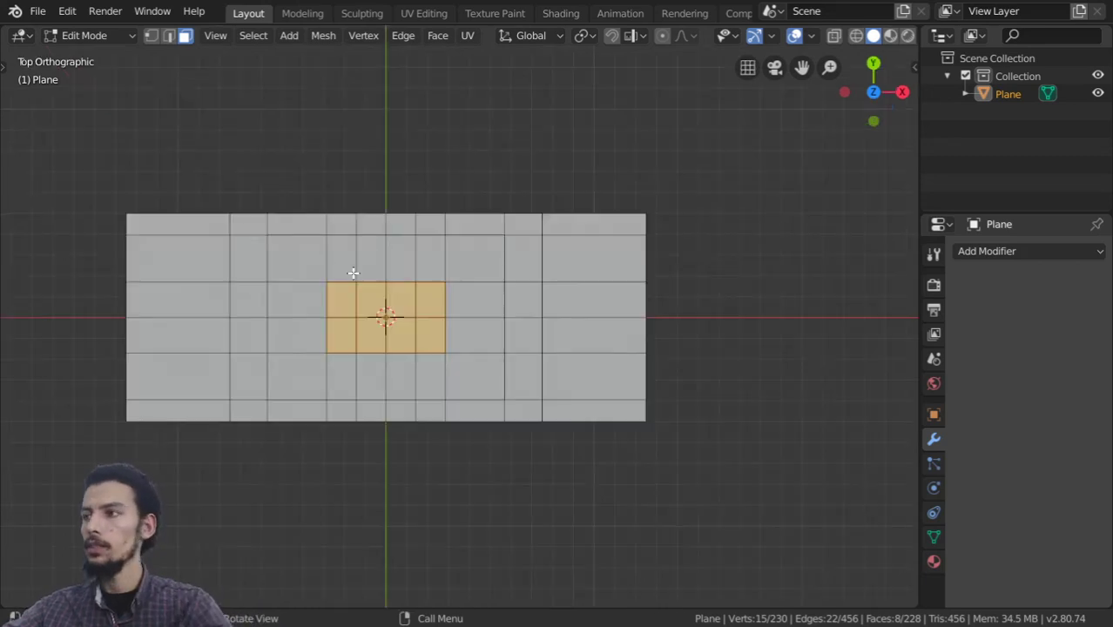
scroll(429, 311, up, 4)
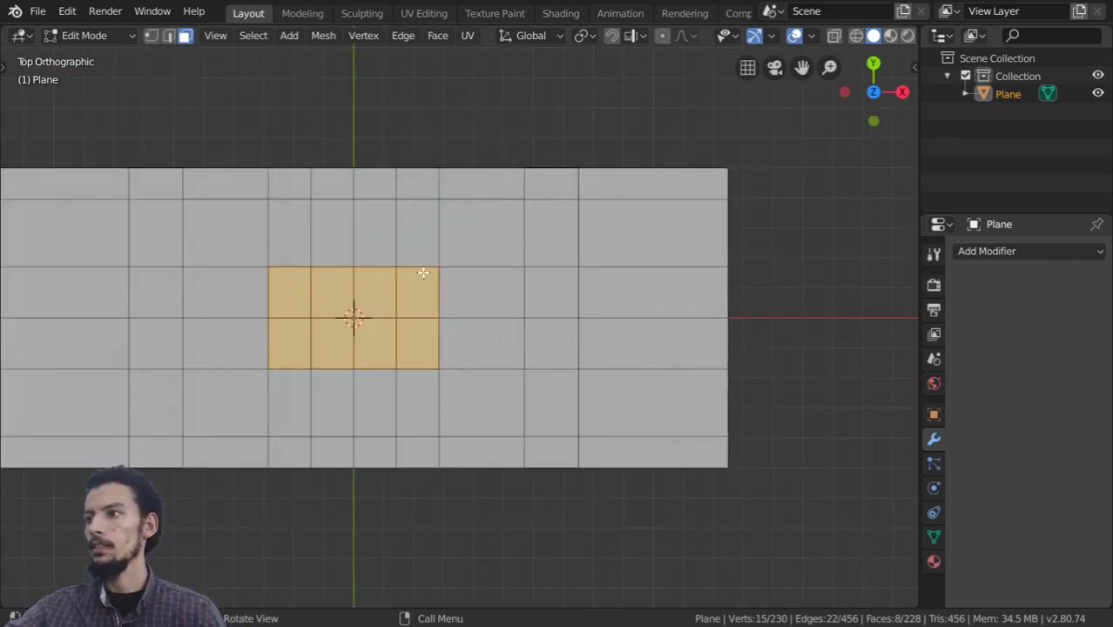
Apply the object's scale and make the selected faces a circle with LoopTools
key(Tab)
key(ctrl+a)
click(409, 288)
key(Tab)
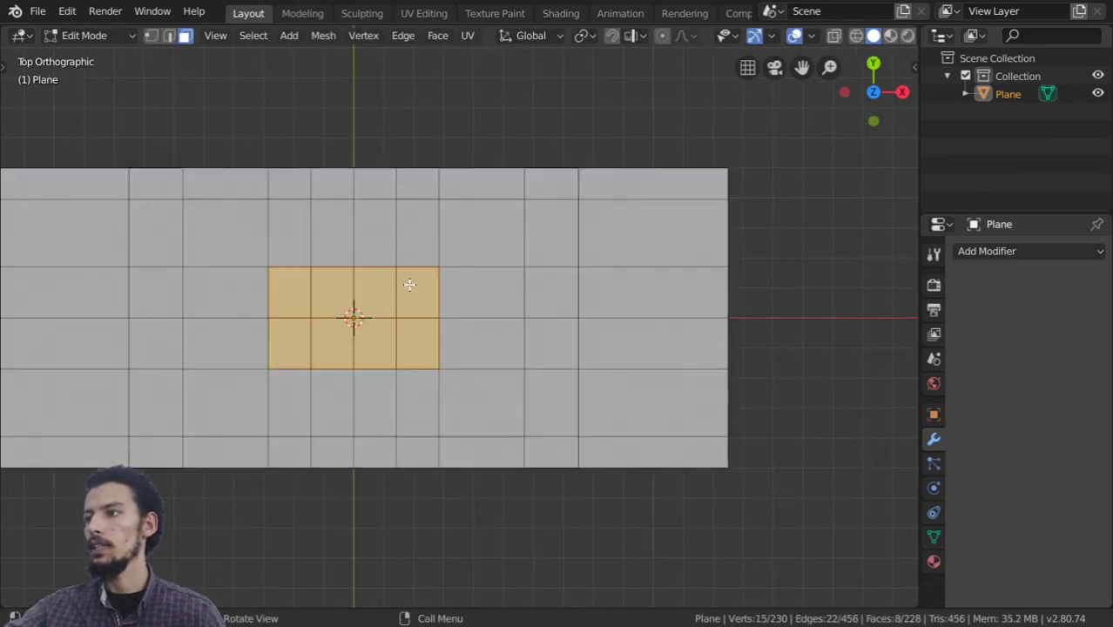
right_click(411, 285)
click(487, 213)
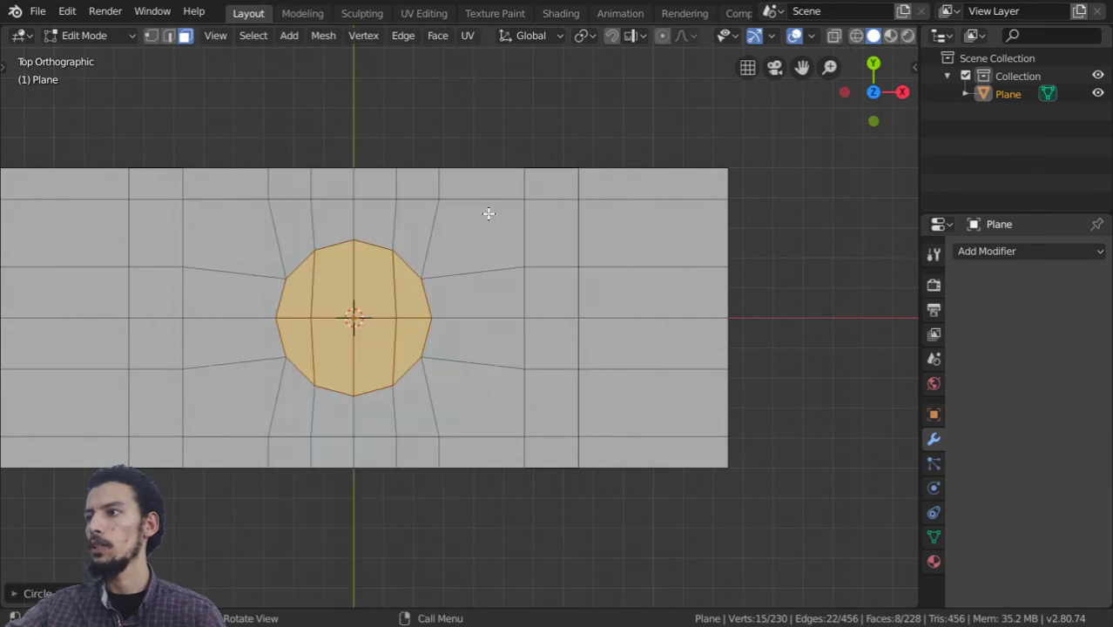
Add two loop cuts beside the circle and box-select the circular faces
key(ctrl+r)
click(471, 283)
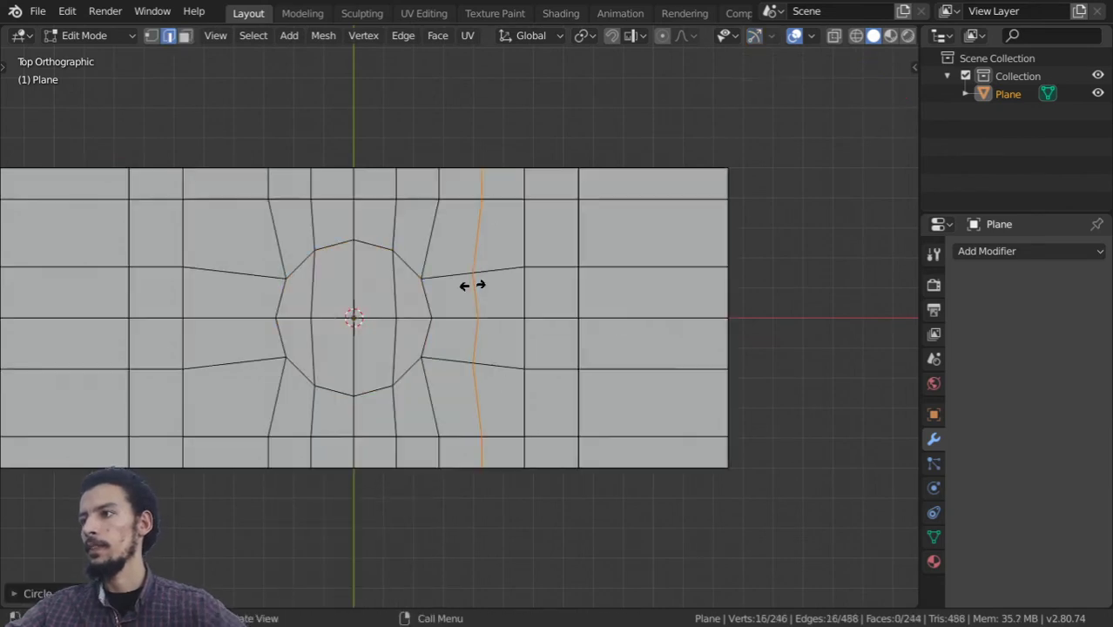
right_click(464, 283)
key(ctrl+r)
click(261, 331)
click(185, 37)
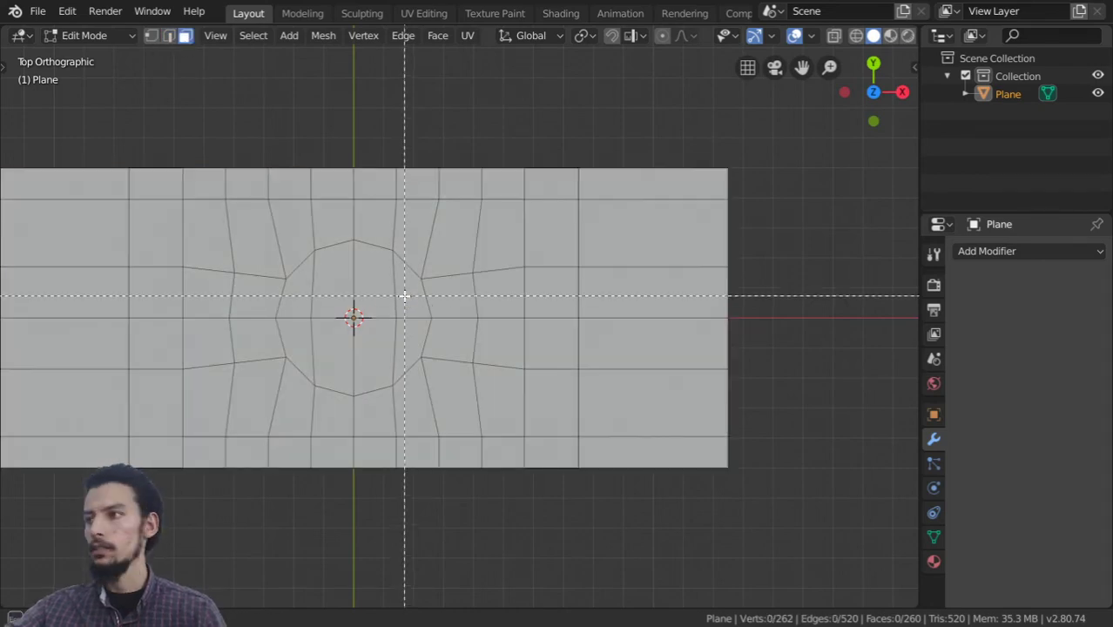
mouse_move(405, 294)
mouse_down()
mouse_move(314, 368)
mouse_move(298, 362)
mouse_up()
mouse_move(298, 362)
middle_down()
mouse_move(425, 380)
mouse_move(517, 428)
mouse_move(480, 399)
middle_up()
Extrude the circle faces down, then view them from the front in wireframe
key(e)
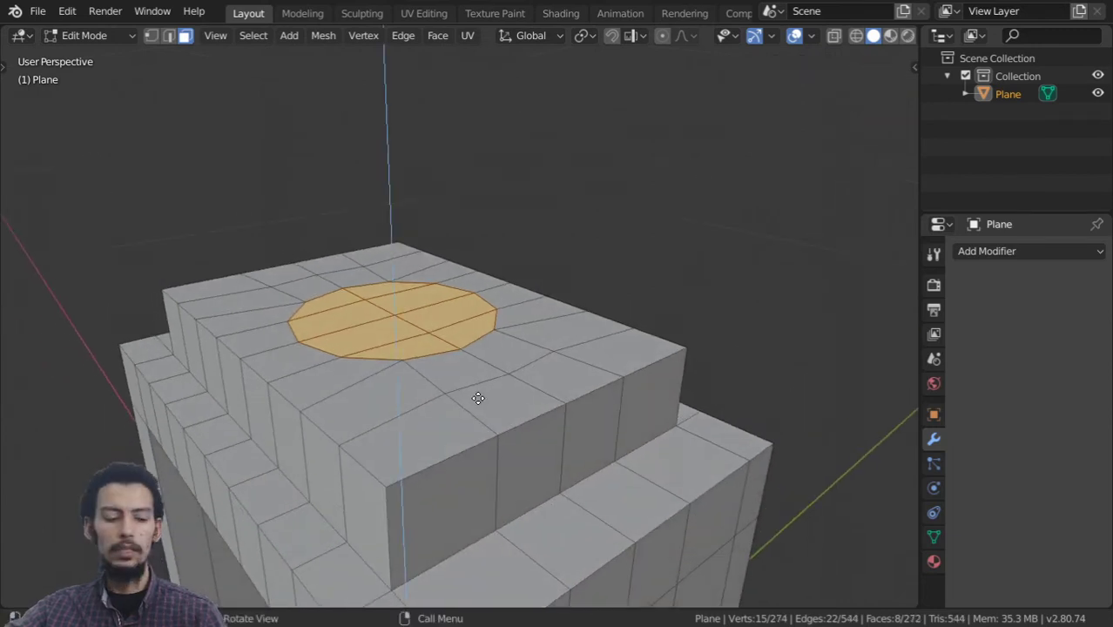
click(481, 447)
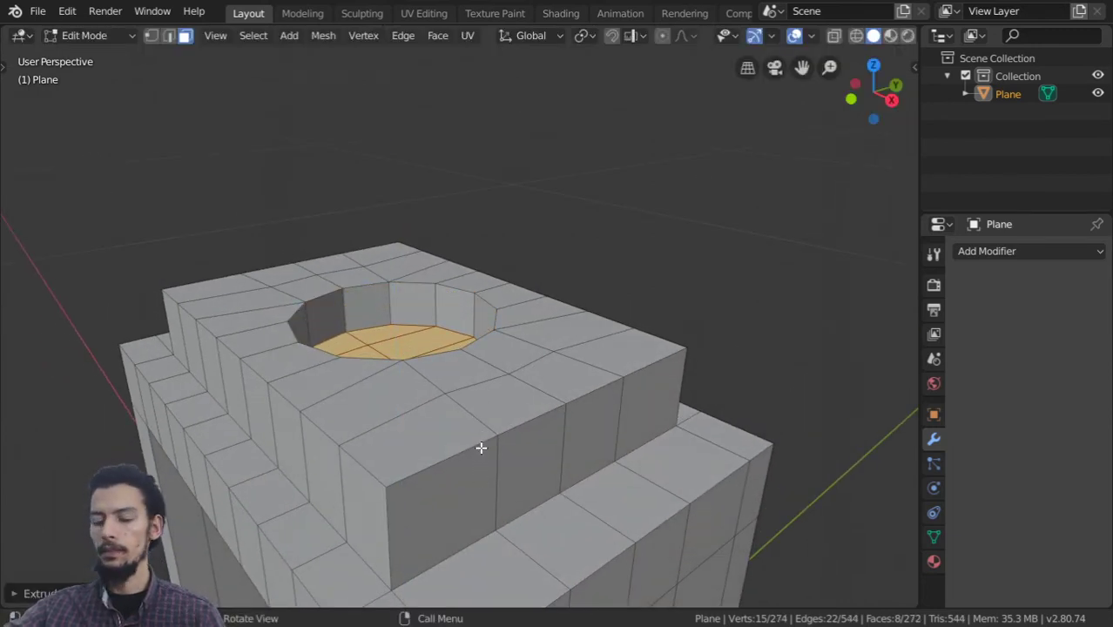
key(KP_1)
key(z)
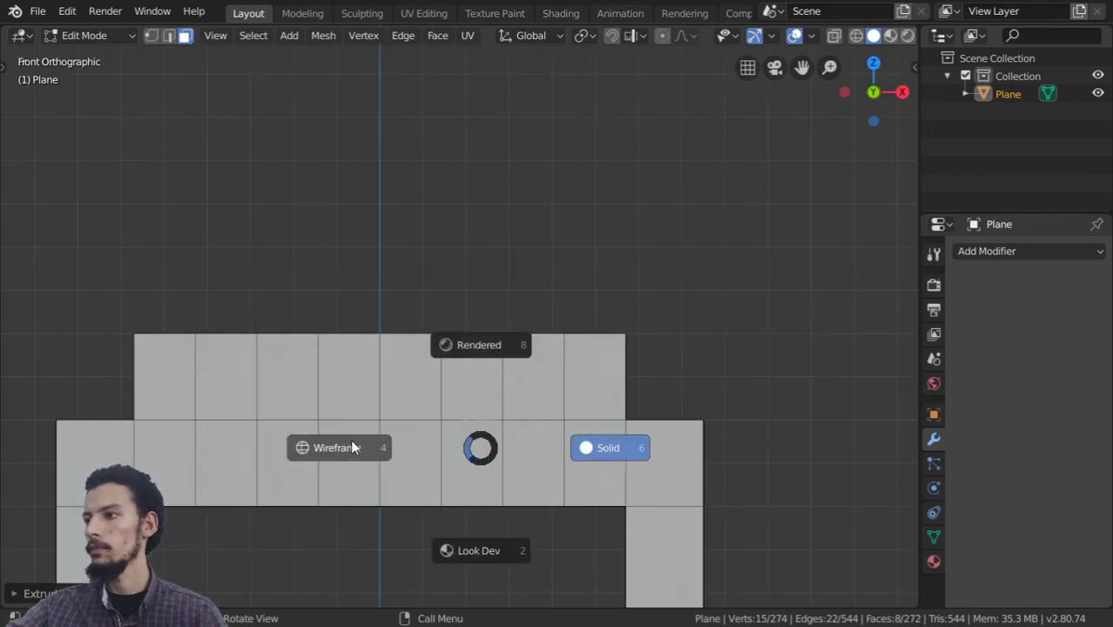
click(349, 446)
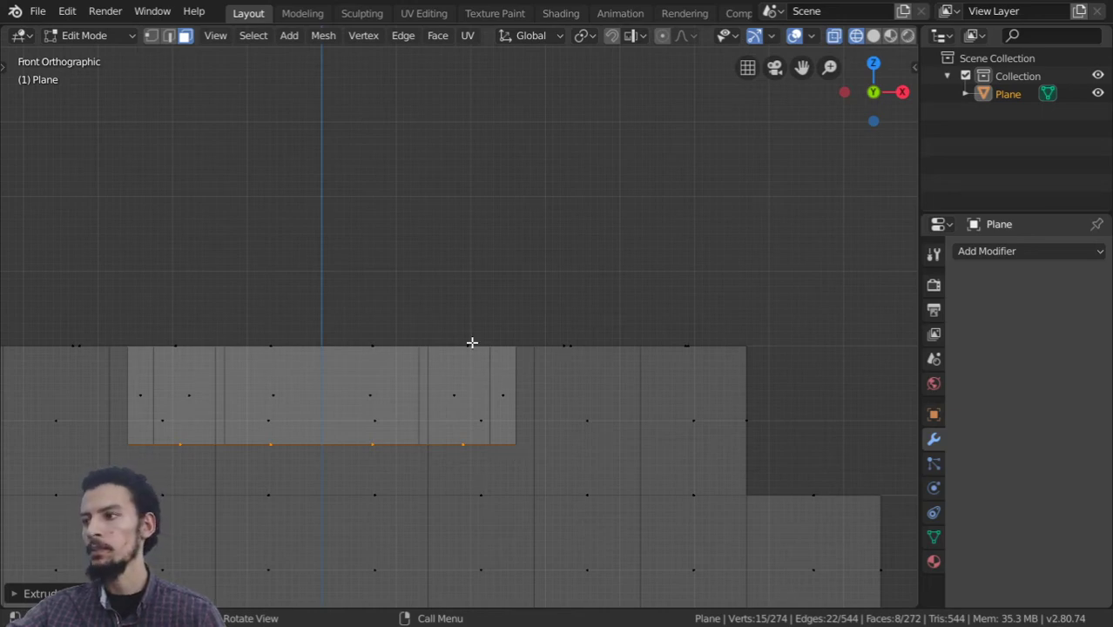
Turn on snapping set to Vertex
click(592, 33)
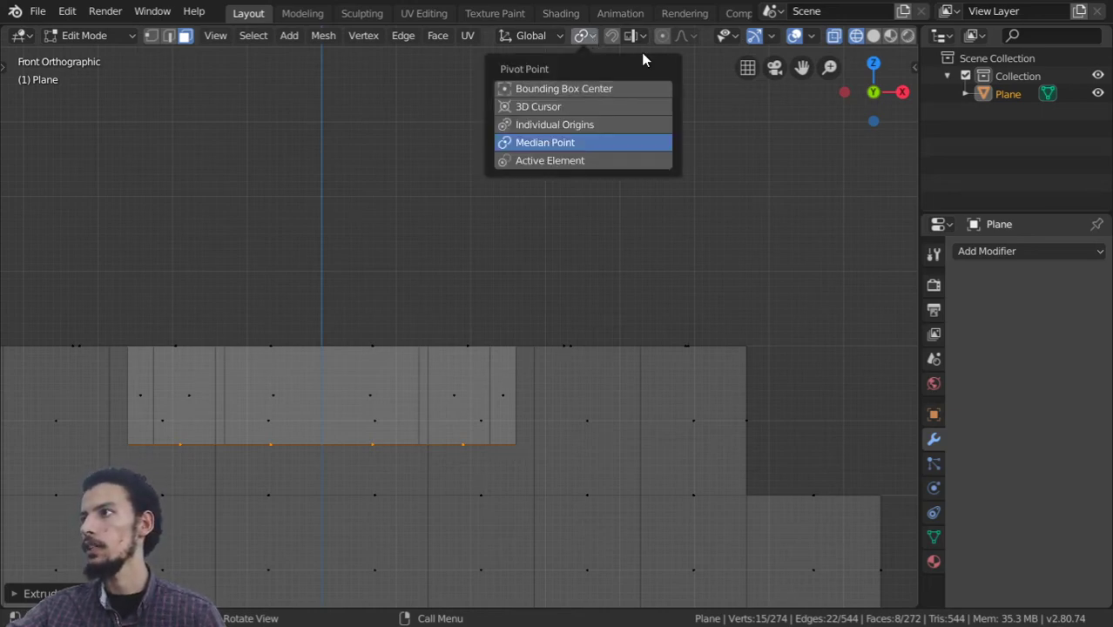
click(633, 37)
click(592, 107)
click(612, 34)
Snap the recess floor level with the top, then lower it 1.5 along Z
key(g)
key(z)
click(531, 358)
key(g)
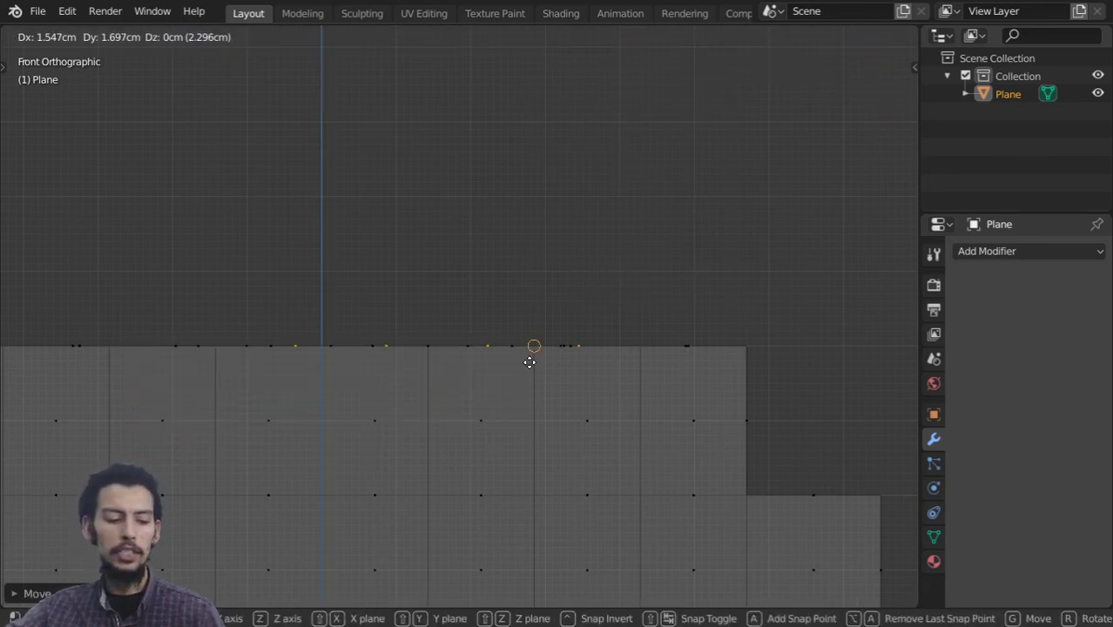
text(z)
text(-1)
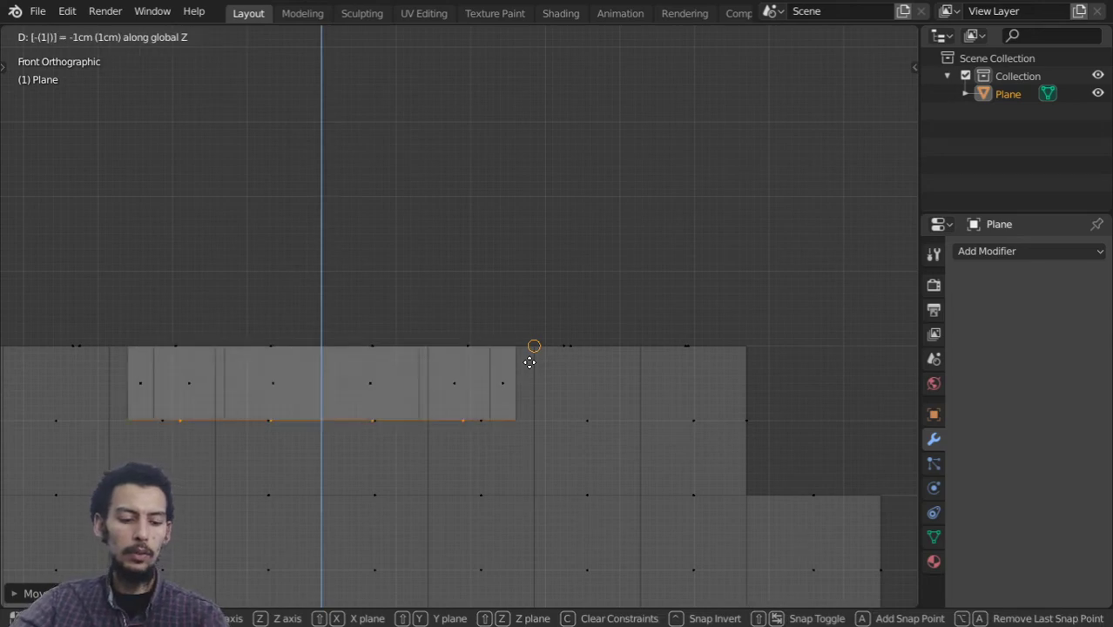
text(.5)
key(Return)
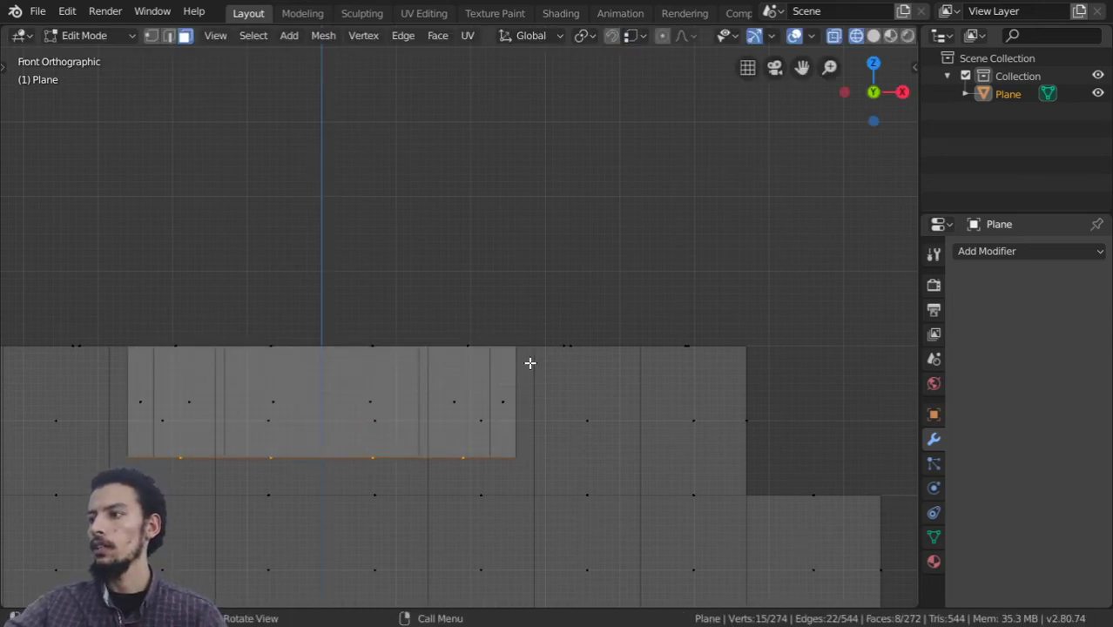
middle_drag(529, 362, 479, 392)
Return to solid shading and add a loop cut near the recess floor
key(z)
key(shift+z)
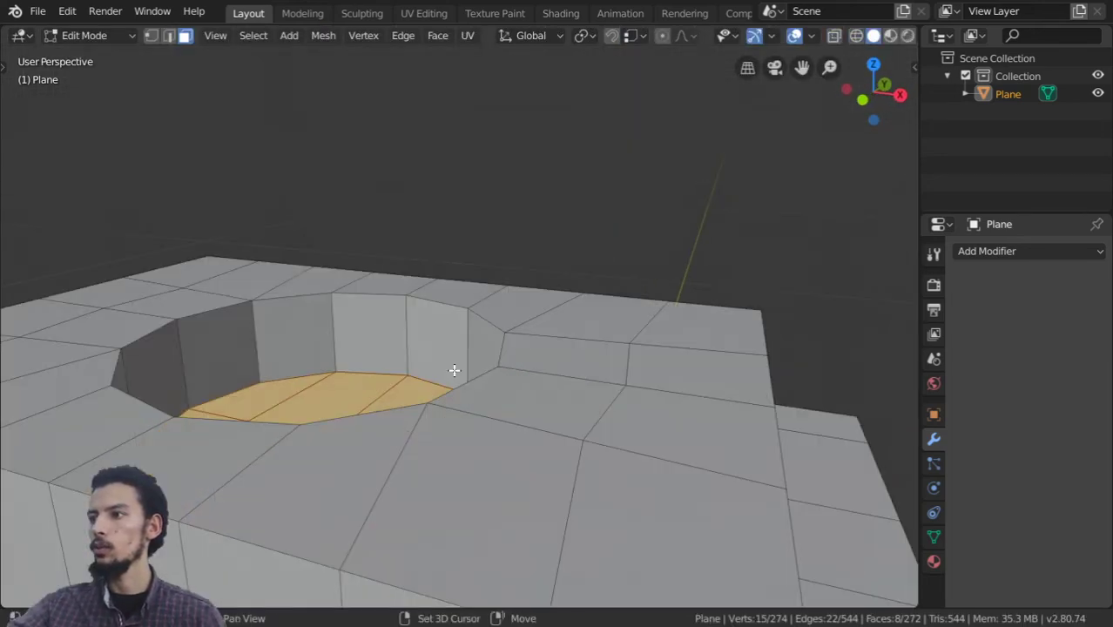
key(ctrl+r)
click(402, 348)
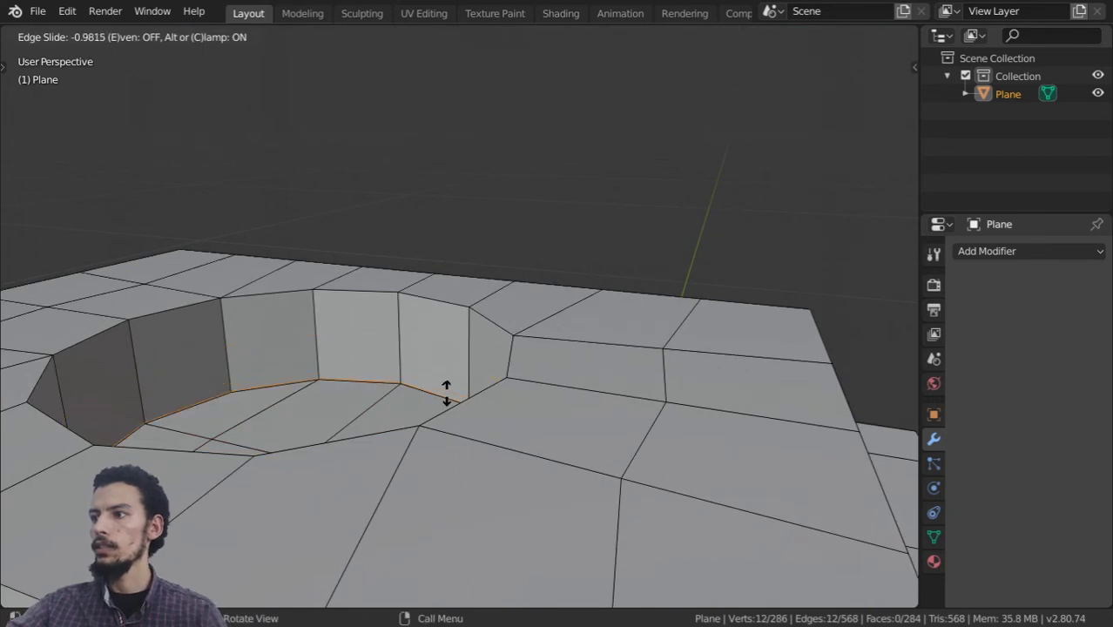
click(446, 388)
Add a second recess-wall loop slid up to the rim, then exit Edit Mode
key(ctrl+r)
click(401, 344)
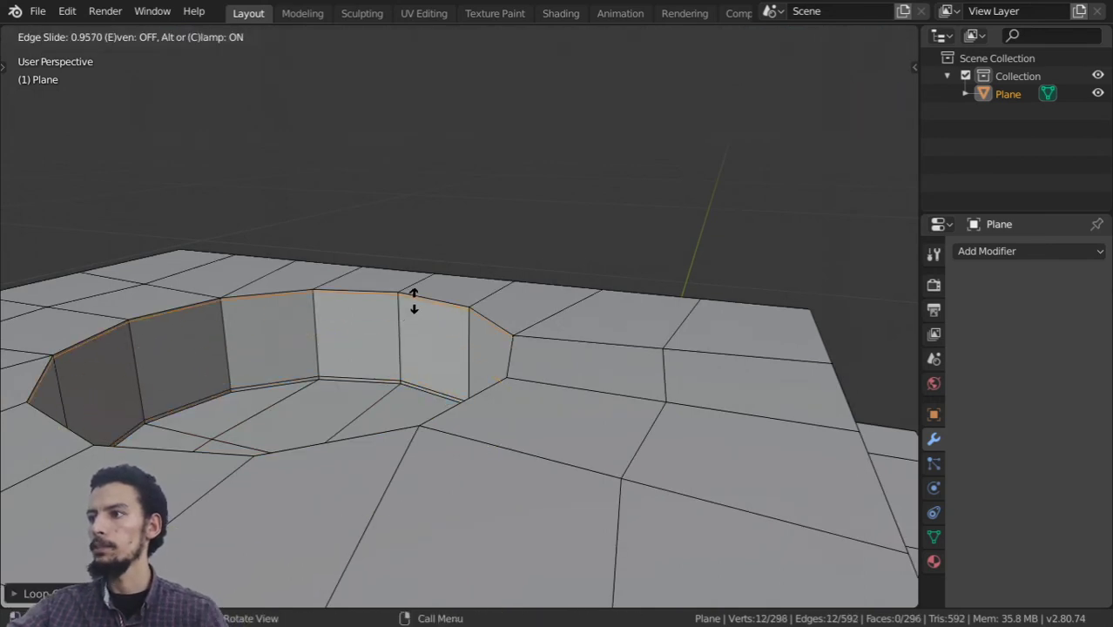
click(414, 300)
key(Tab)
scroll(424, 332, down, 5)
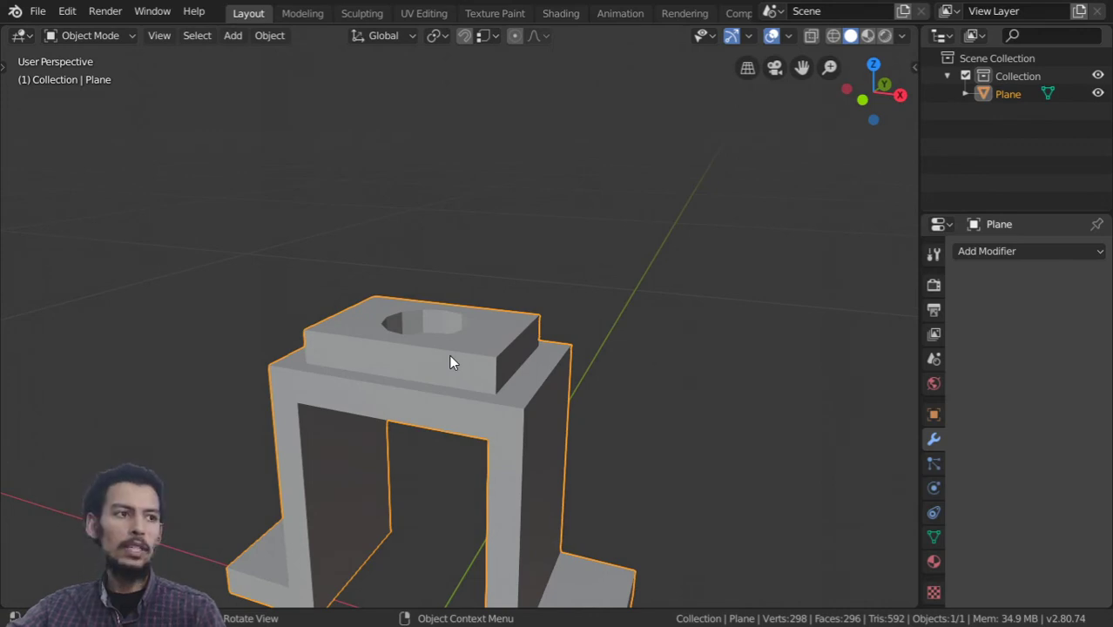
Add a Subdivision Surface modifier and orbit to inspect the smoothed bracket
middle_drag(450, 361, 489, 348)
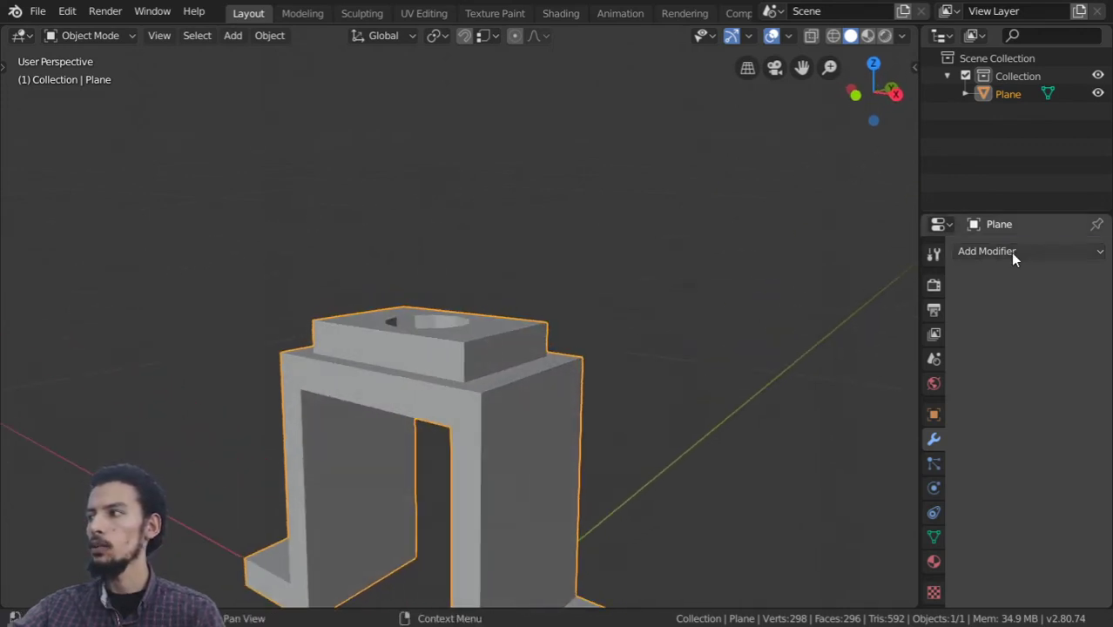
click(1010, 252)
click(796, 545)
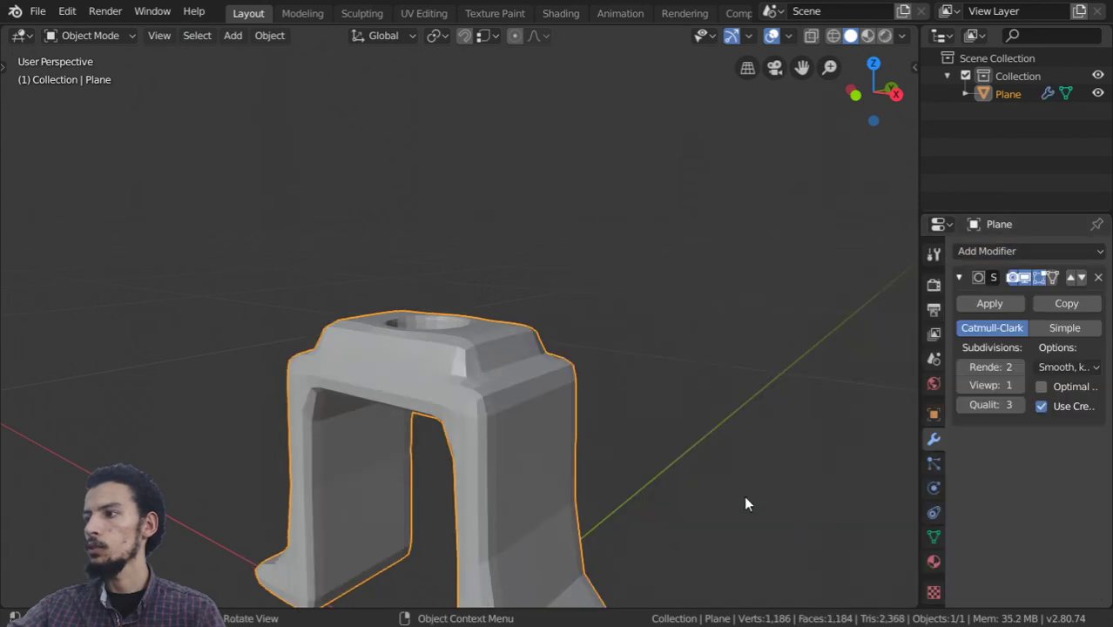
mouse_move(689, 465)
middle_down()
mouse_move(454, 464)
mouse_move(498, 392)
mouse_move(505, 323)
mouse_move(527, 402)
mouse_move(514, 420)
middle_up()
scroll(479, 449, down, 3)
key(Tab)
scroll(539, 401, up, 3)
Add a supporting edge loop on the right foot
key(ctrl+r)
click(510, 422)
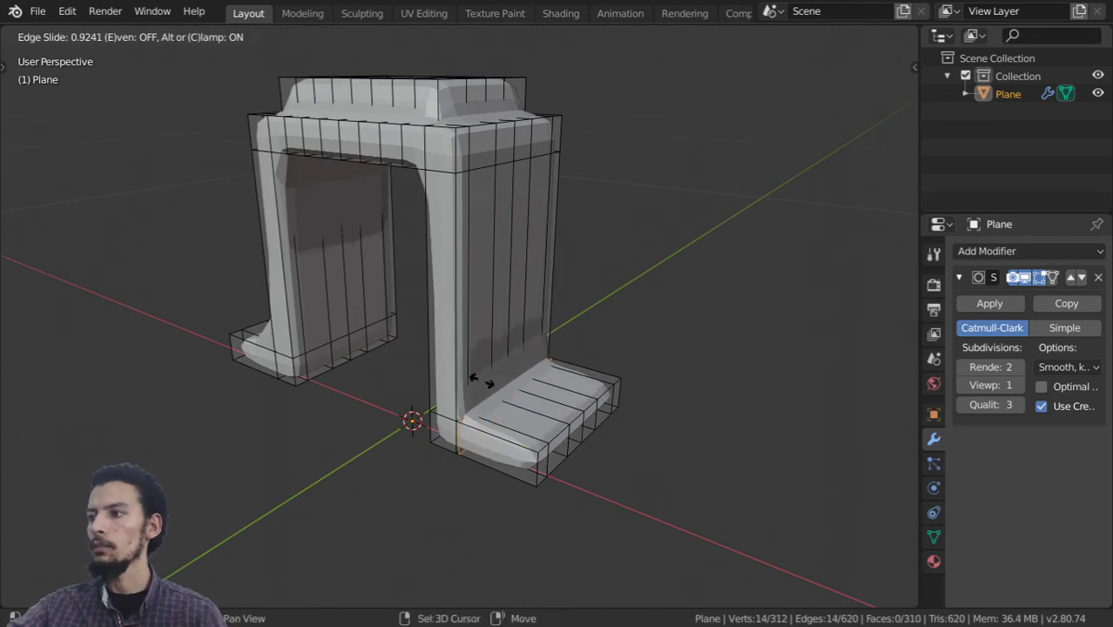
click(514, 392)
scroll(517, 393, up, 2)
middle_drag(535, 457, 574, 393)
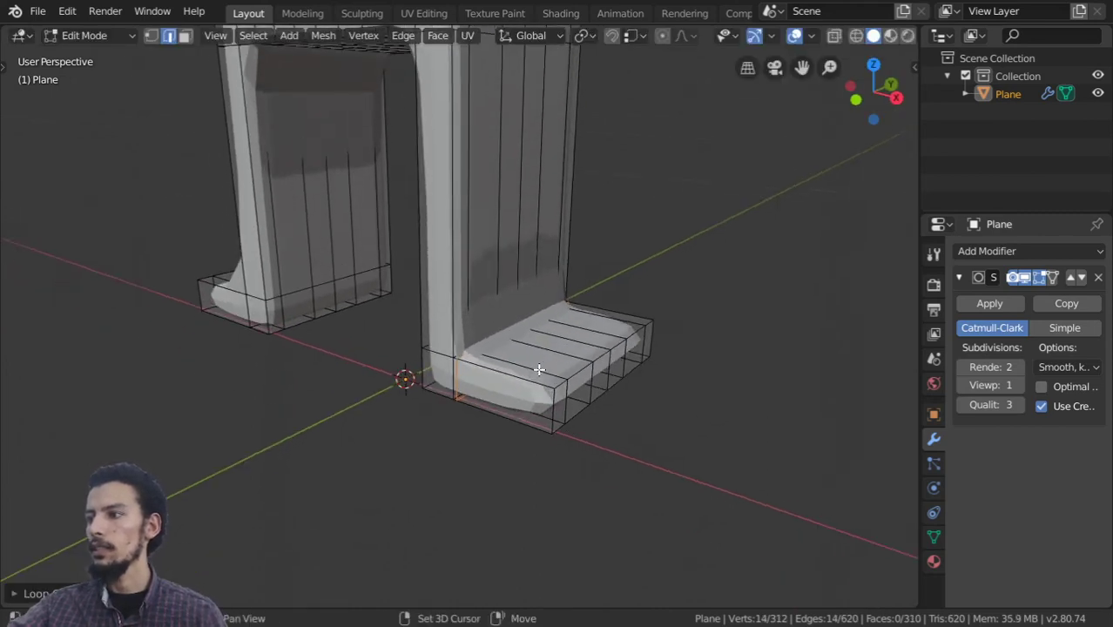
scroll(544, 323, up, 3)
Add a horizontal loop on the right foot, slid to its bottom edge
key(ctrl+r)
click(599, 317)
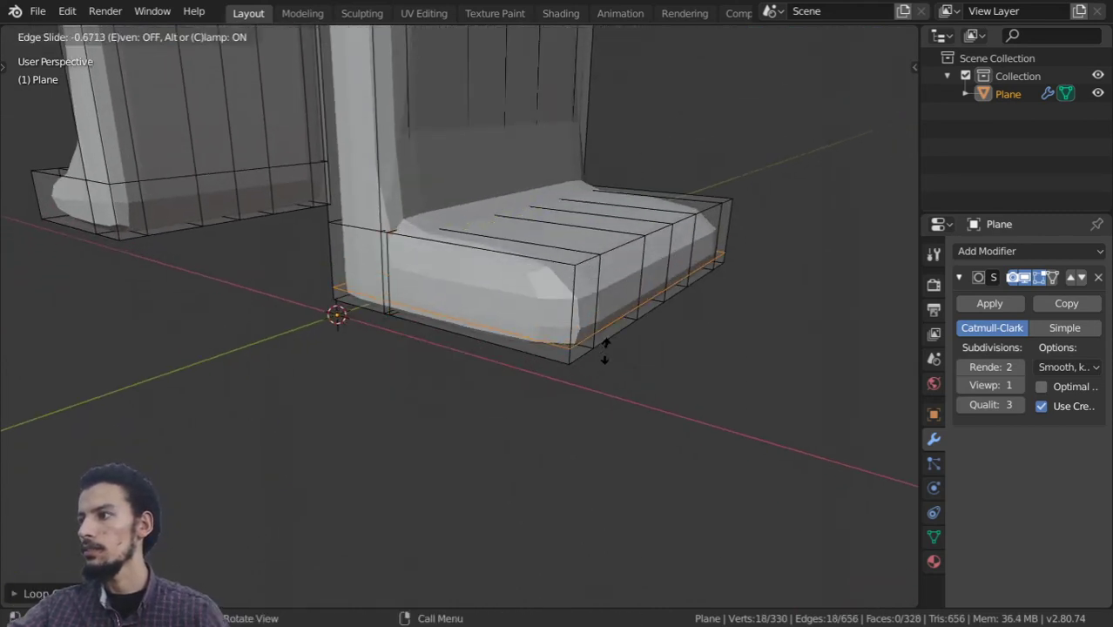
click(623, 435)
scroll(365, 339, down, 3)
middle_drag(364, 340, 646, 326)
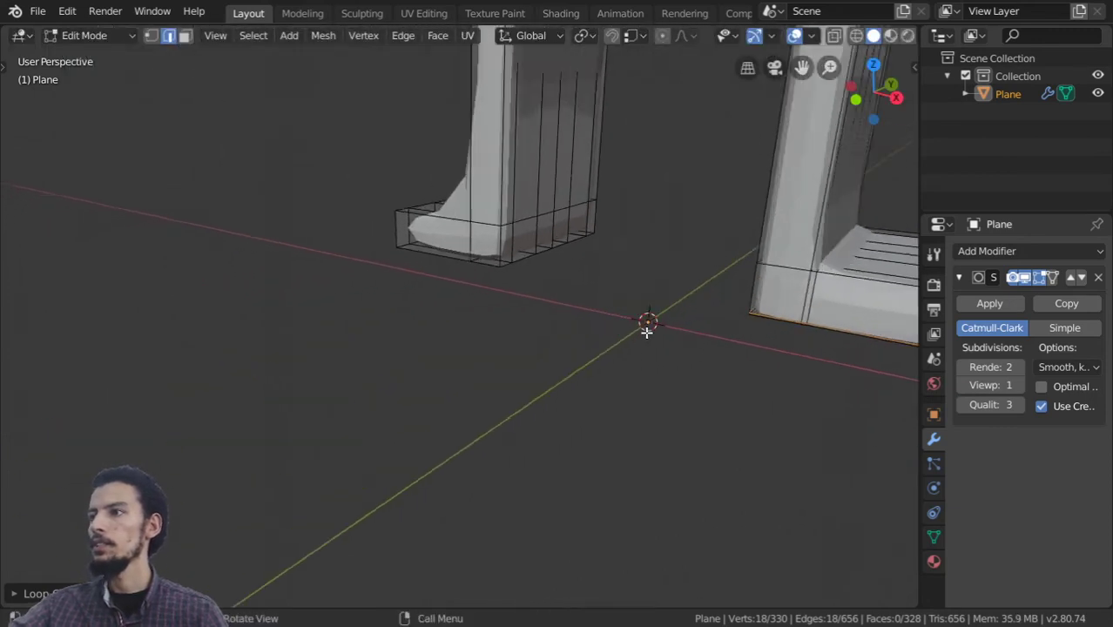
Add two loops on the left foot: one at its base, one vertical
key(ctrl+r)
click(509, 229)
click(523, 260)
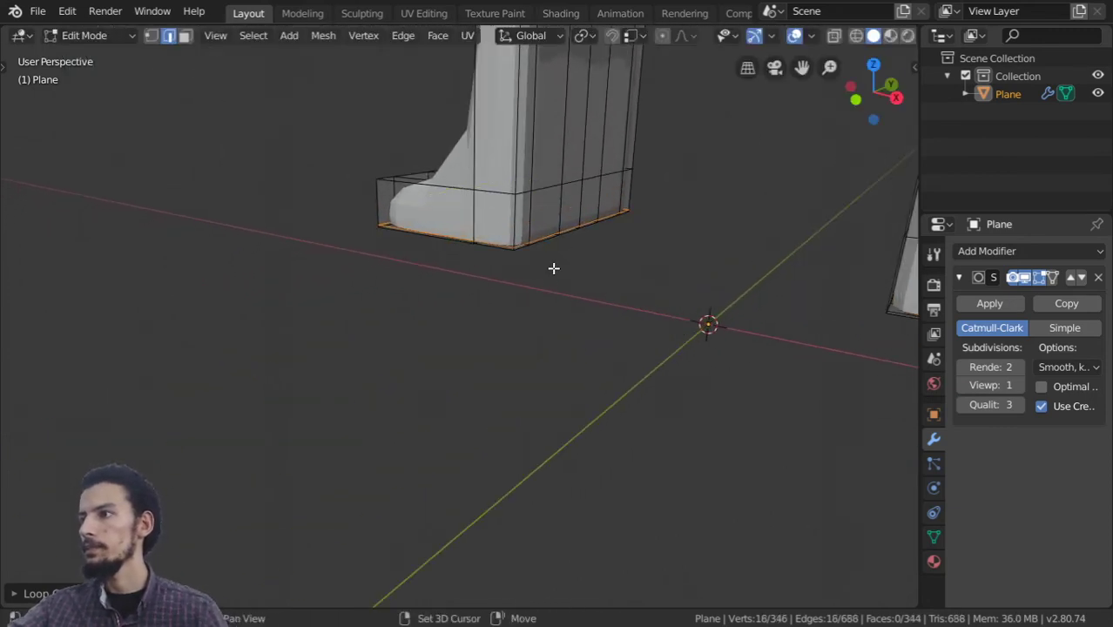
key(ctrl+r)
click(448, 231)
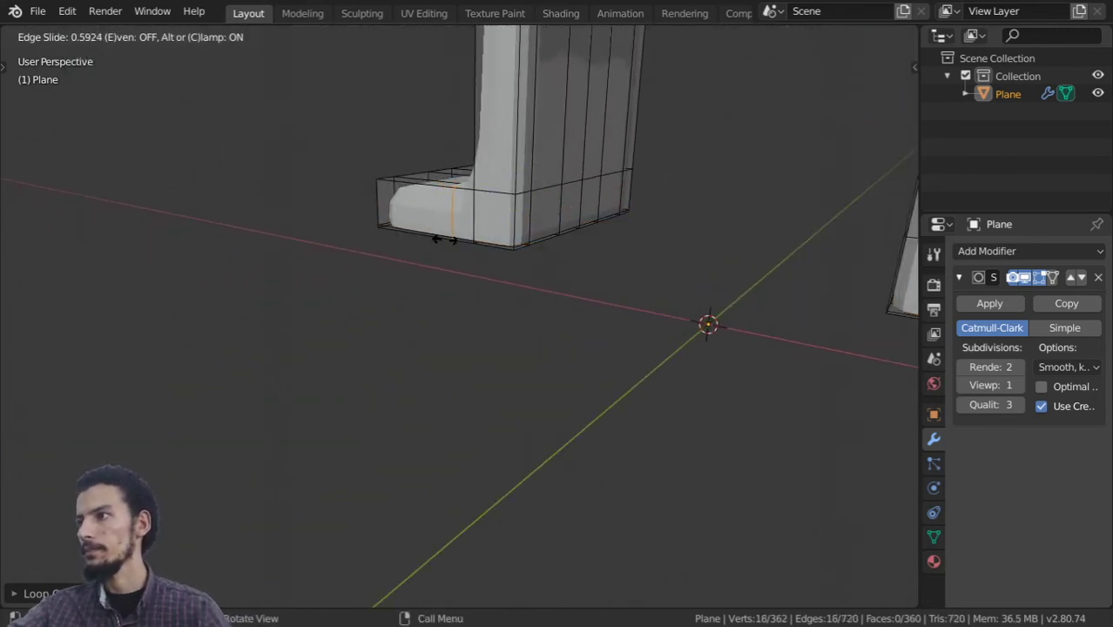
click(528, 322)
Add a low loop on the left leg and a lower loop on the right leg
mouse_move(529, 322)
middle_down()
mouse_move(491, 266)
mouse_move(664, 251)
mouse_move(396, 169)
middle_up()
scroll(396, 168, up, 3)
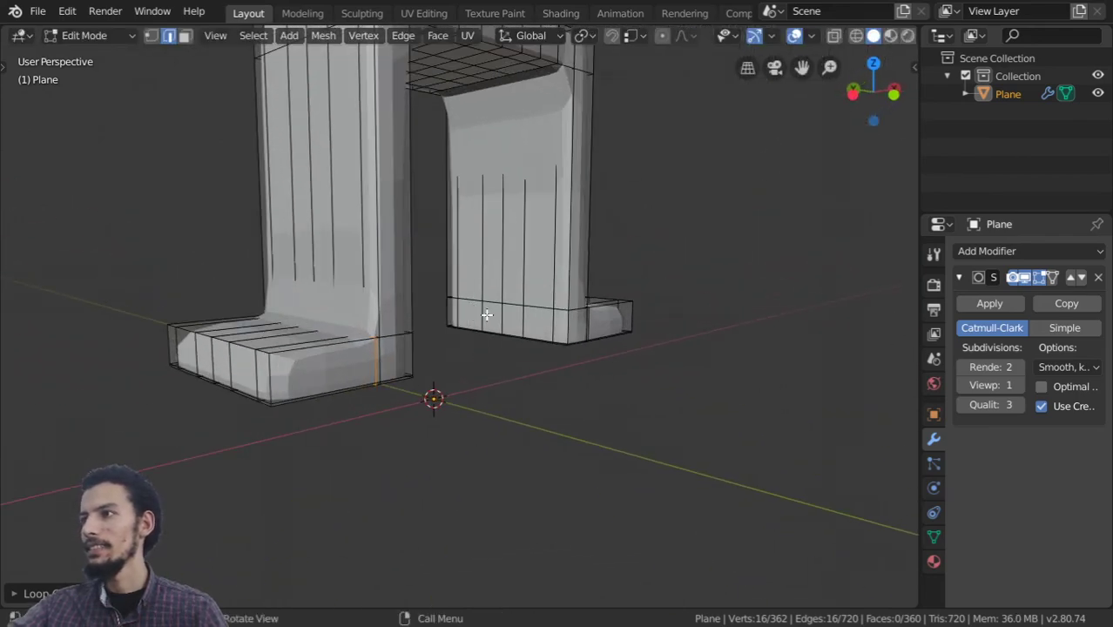
key(ctrl+r)
click(396, 168)
click(427, 317)
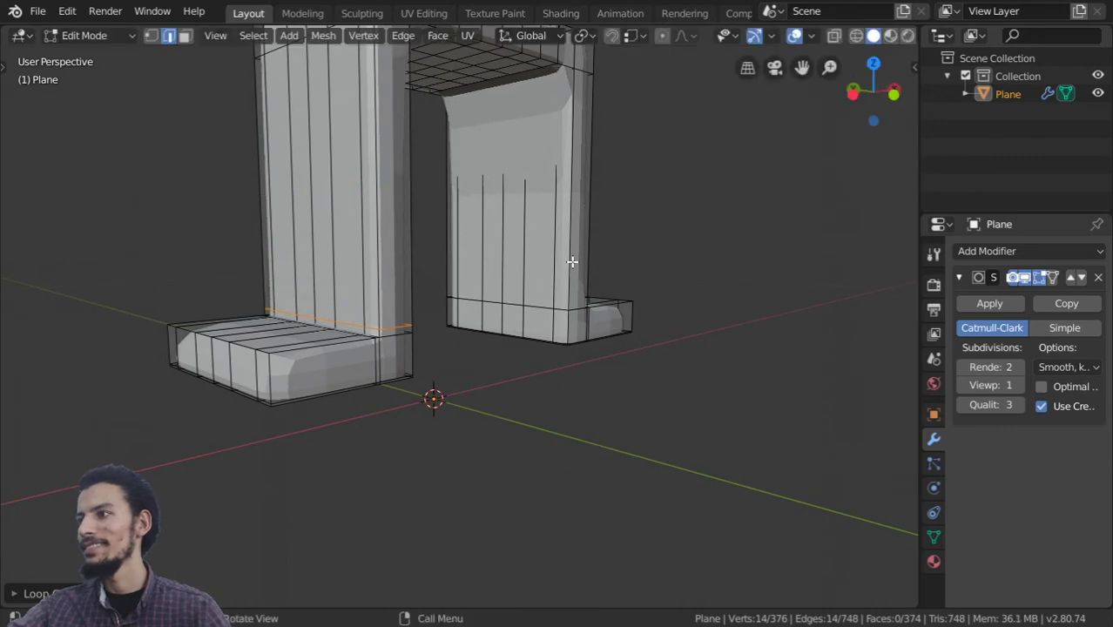
key(ctrl+r)
click(573, 193)
click(591, 296)
Add a higher loop near the top of the right leg
key(ctrl+r)
click(566, 166)
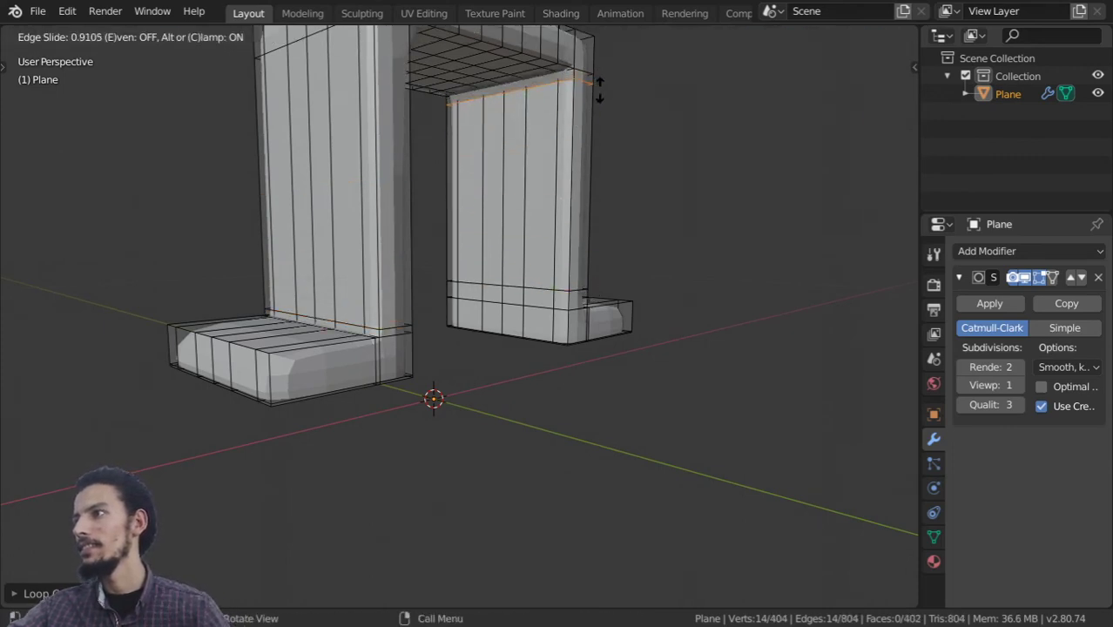
click(596, 82)
scroll(511, 174, down, 5)
middle_drag(512, 174, 451, 205)
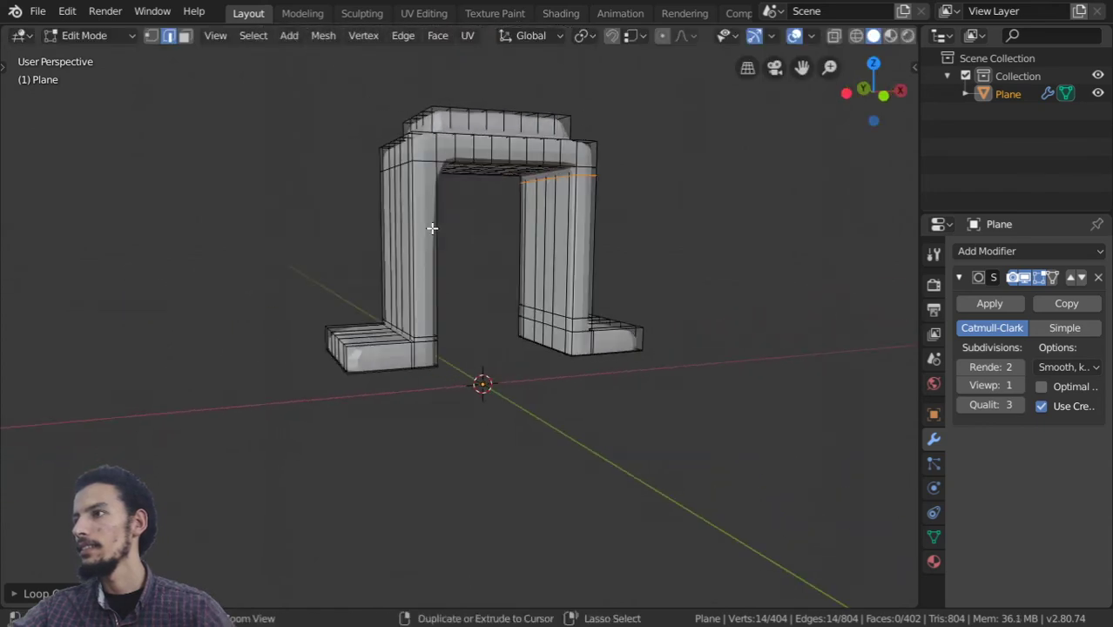
Add another supporting loop on the left leg
key(ctrl+r)
click(440, 214)
click(472, 146)
middle_drag(471, 147, 390, 331)
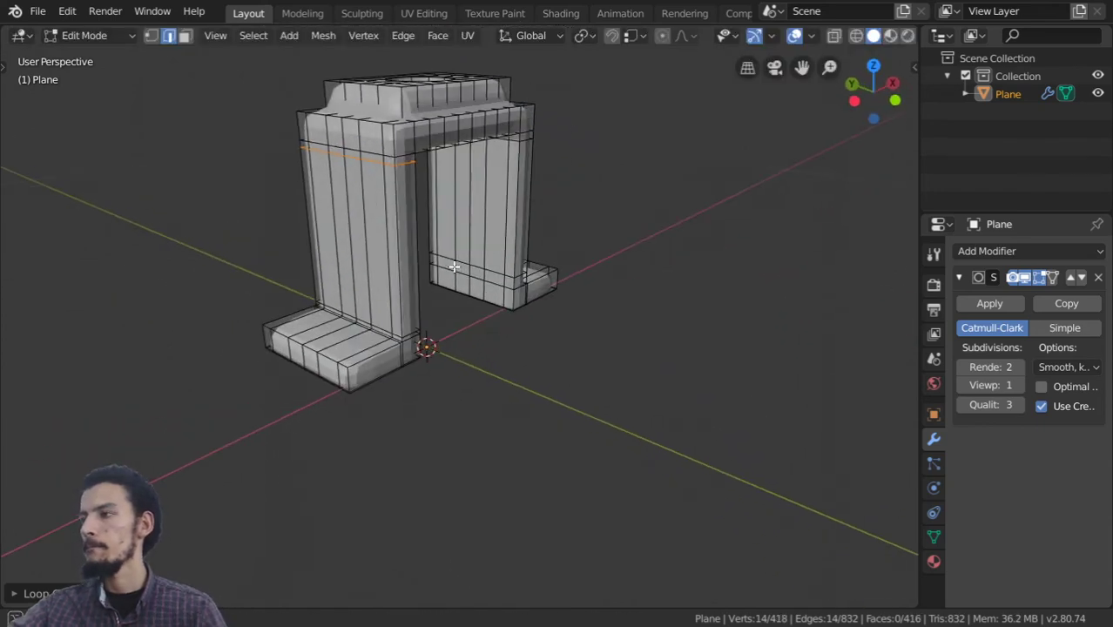
scroll(390, 331, up, 3)
scroll(283, 399, up, 3)
Add a loop near the left foot's edge
key(ctrl+r)
click(283, 398)
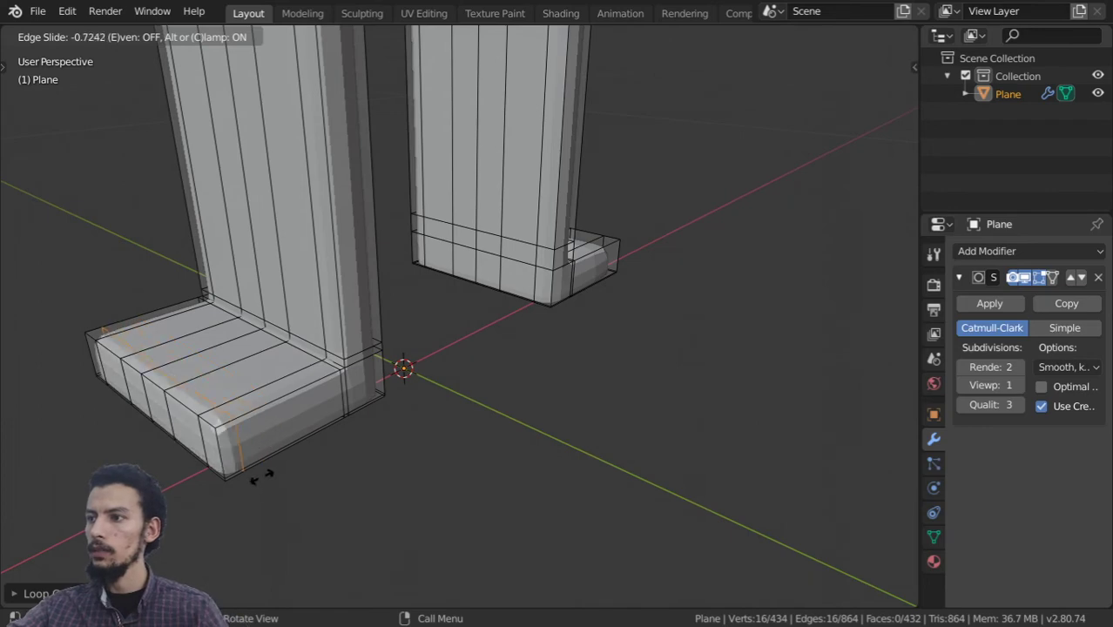
click(256, 485)
mouse_move(431, 385)
middle_down()
mouse_move(466, 287)
mouse_move(798, 327)
middle_up()
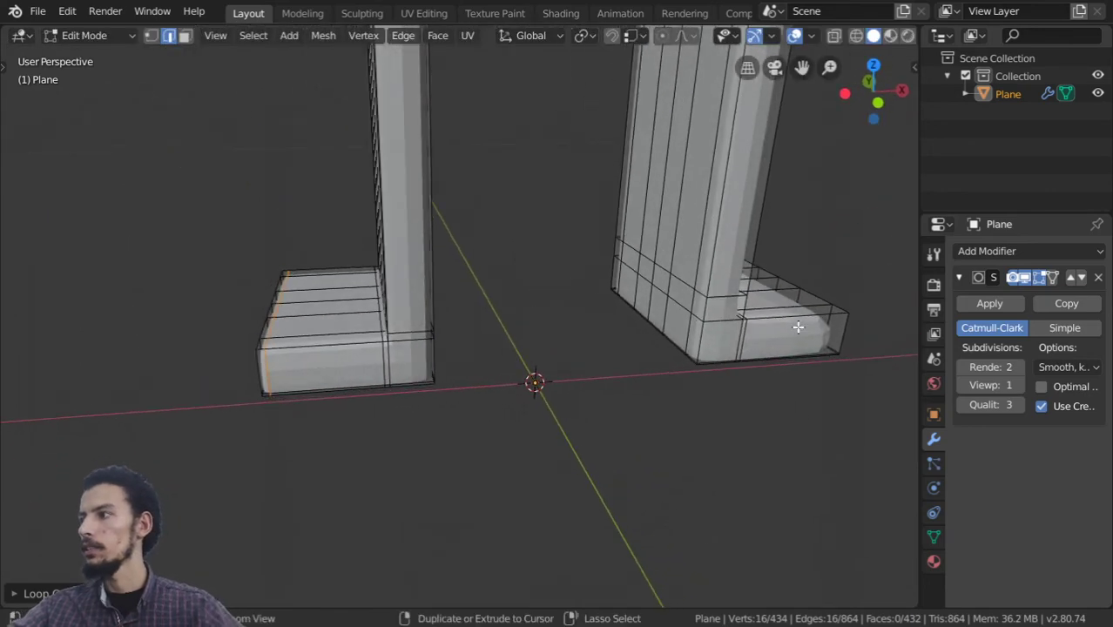
Add a loop on the right foot and preview the smoothed bracket in Object Mode
key(ctrl+r)
click(798, 327)
click(833, 285)
scroll(818, 285, down, 3)
key(Tab)
mouse_move(626, 292)
middle_down()
mouse_move(539, 277)
mouse_move(619, 391)
mouse_move(646, 385)
mouse_move(572, 355)
mouse_move(609, 256)
middle_up()
Add a holding loop near the top band's upper edge
key(Tab)
key(ctrl+r)
click(601, 214)
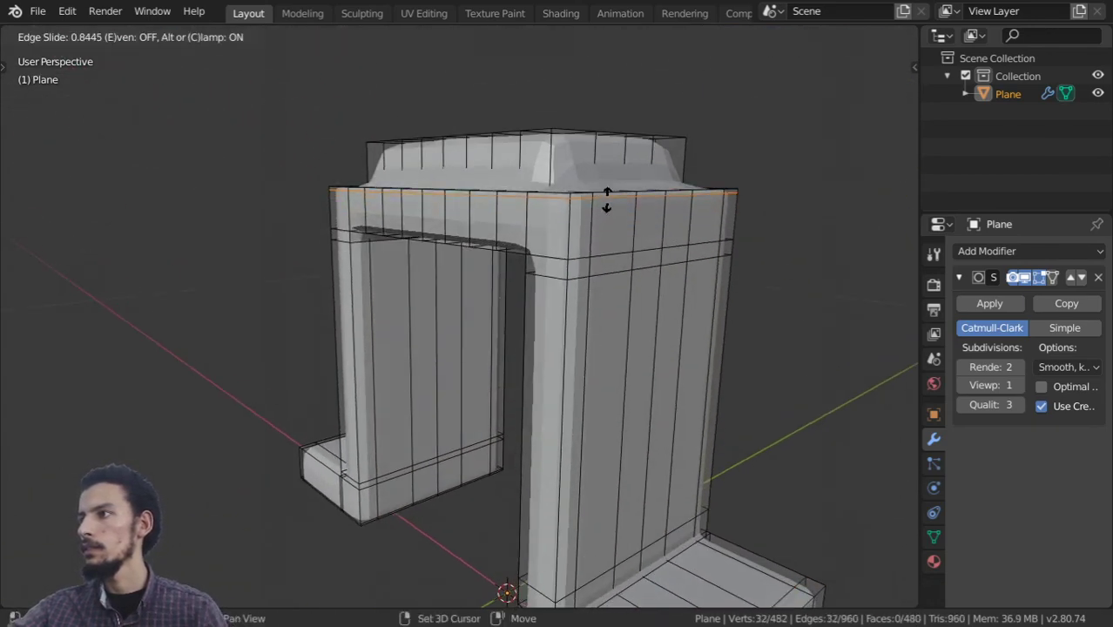
click(616, 202)
scroll(575, 253, down, 3)
scroll(559, 268, up, 3)
Add a loop near the band's lower edge and preview the smoothed top of the arch
key(ctrl+r)
click(559, 268)
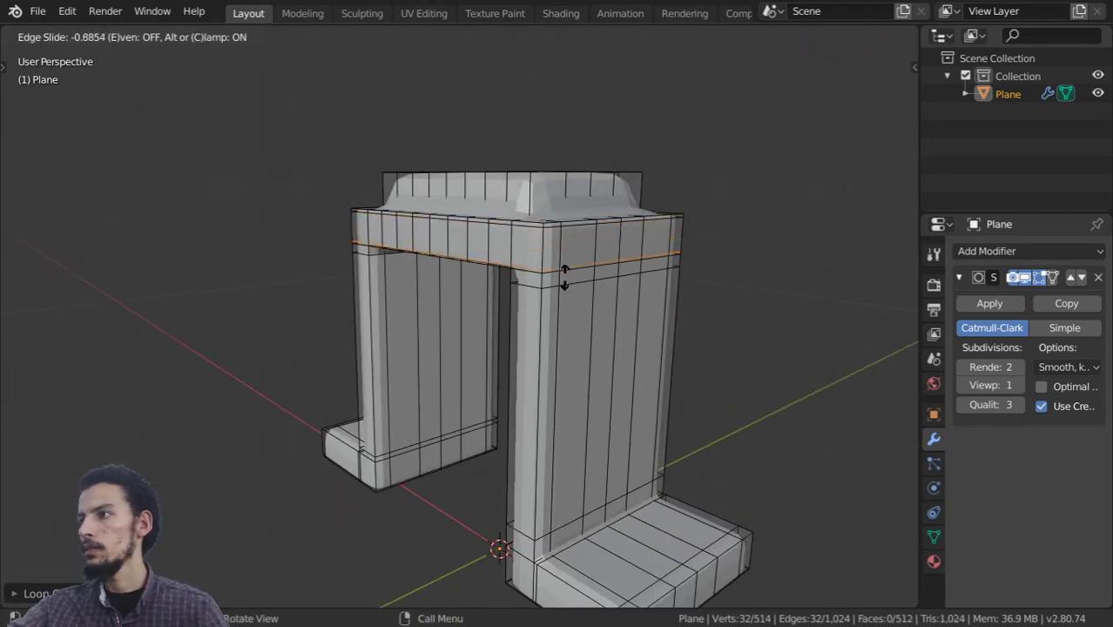
click(610, 305)
key(Tab)
scroll(569, 302, down, 3)
mouse_move(568, 302)
middle_down()
mouse_move(571, 340)
mouse_move(573, 275)
middle_up()
scroll(558, 307, up, 5)
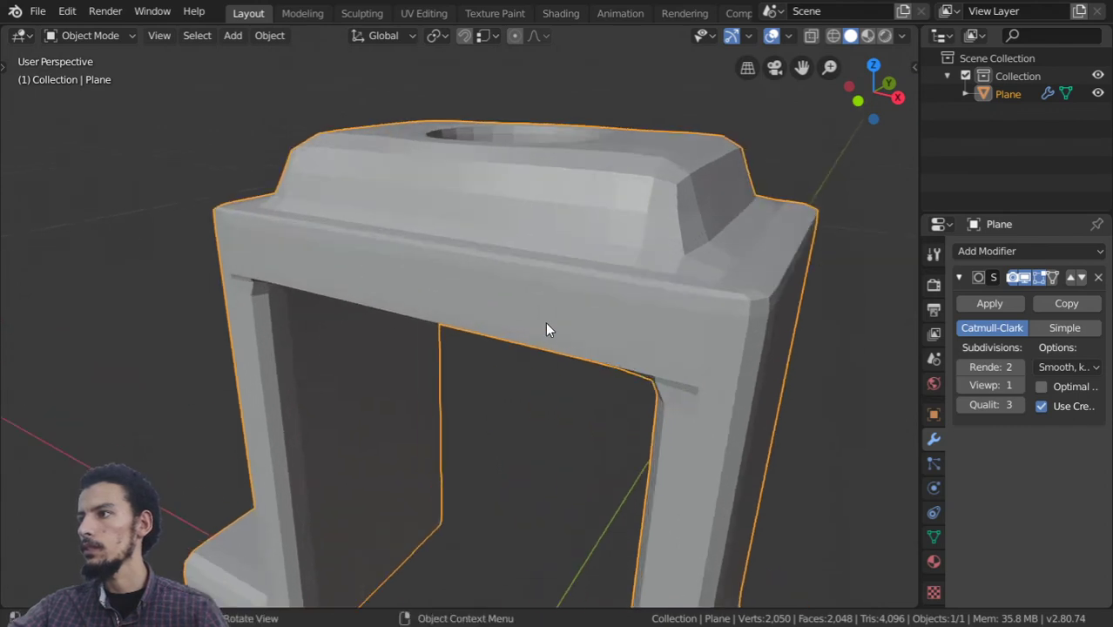
Add a loop slid precisely to the top of the band
key(Tab)
key(ctrl+r)
click(707, 254)
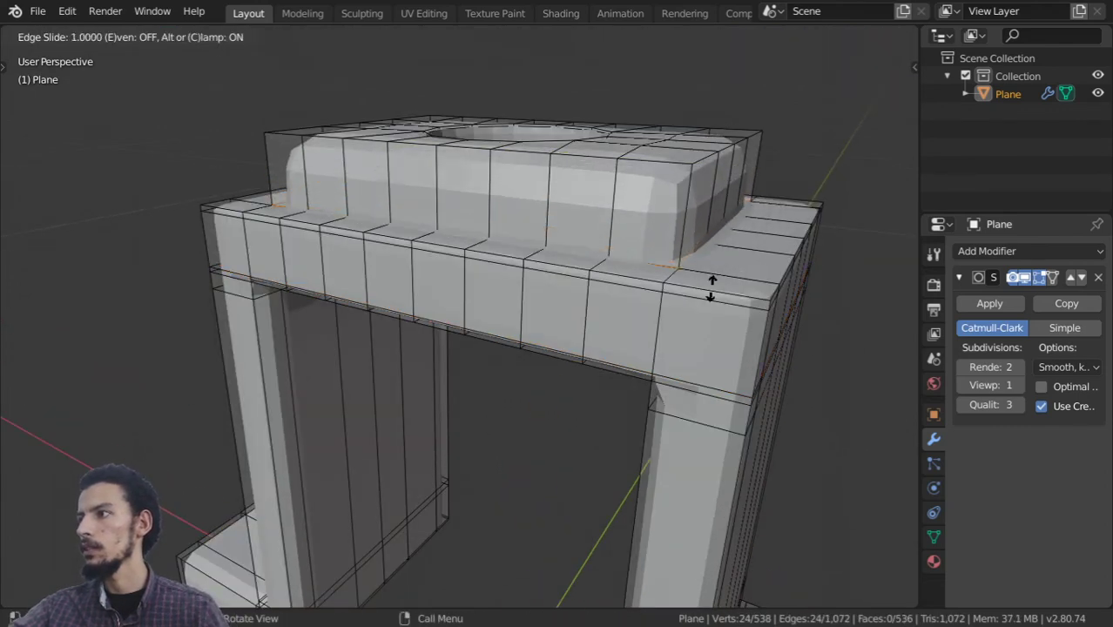
key(shift)
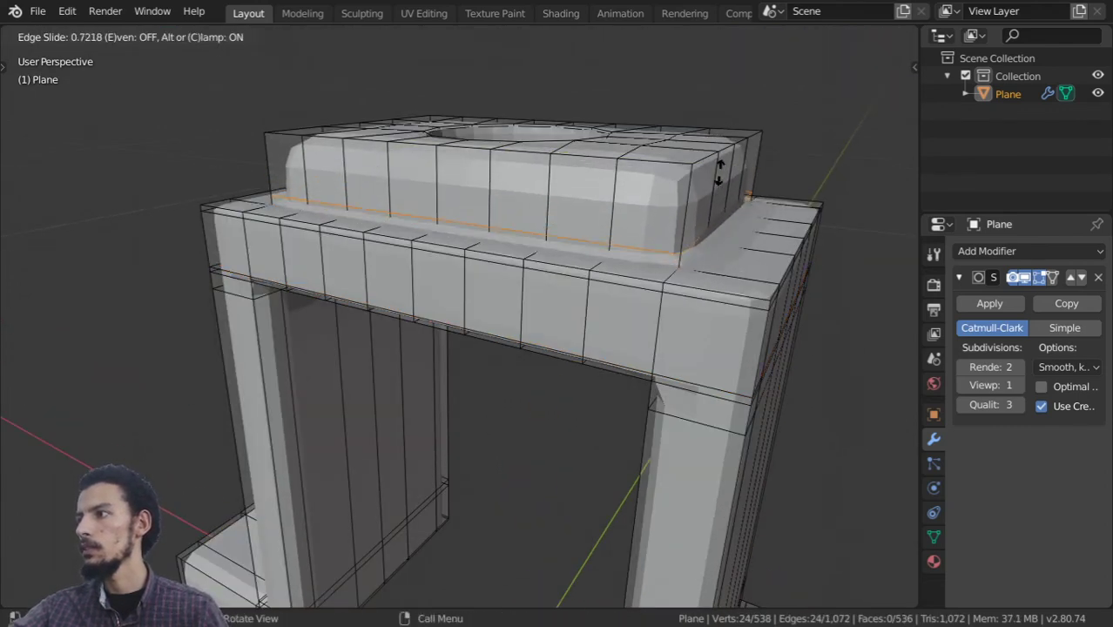
key(shift)
click(710, 137)
Add a loop near the raised block's base and preview the result in Object Mode
key(ctrl+r)
click(709, 155)
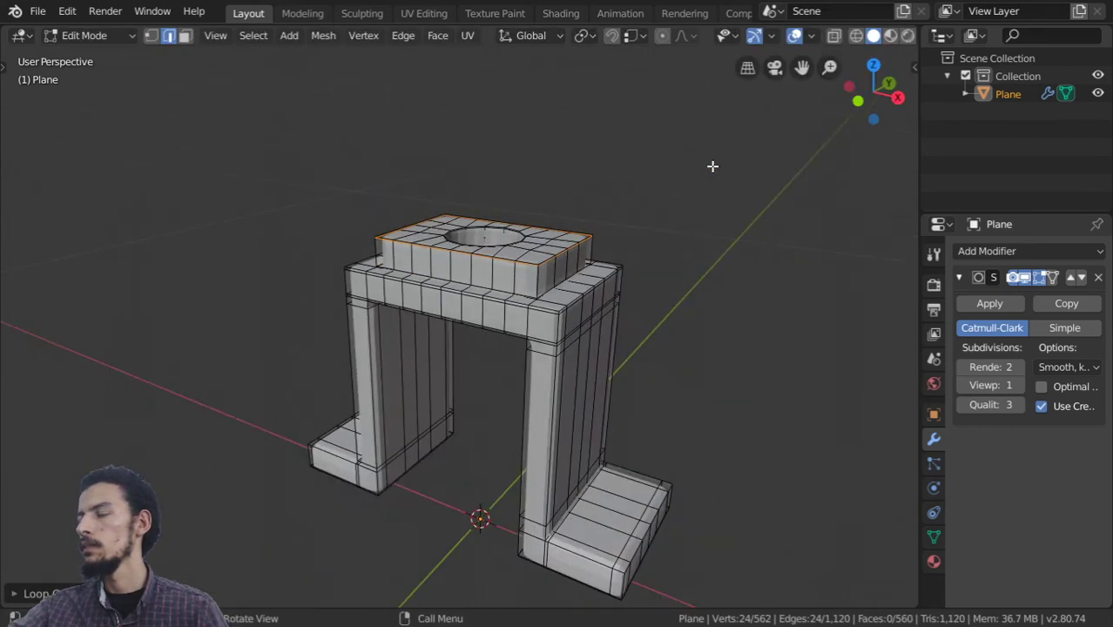
key(Tab)
scroll(673, 246, up, 2)
key(Tab)
scroll(631, 268, up, 2)
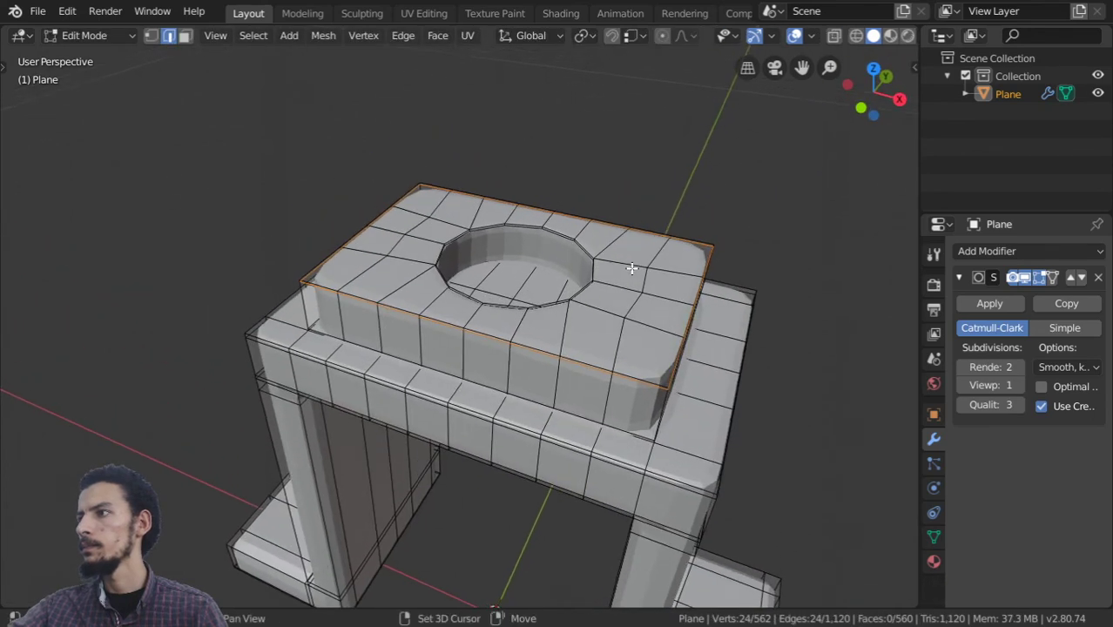
key(Tab)
scroll(631, 269, down, 3)
right_click(585, 286)
Shade the whole bracket smooth and return to Edit Mode facing the arch front
click(585, 290)
scroll(575, 289, down, 2)
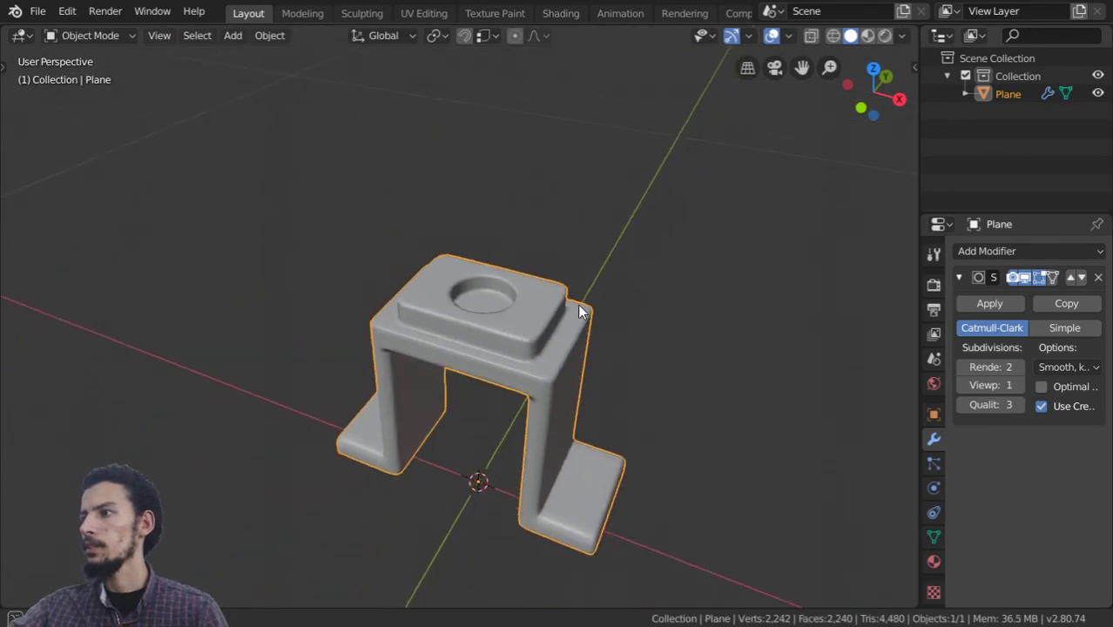
middle_drag(566, 297, 517, 248)
scroll(604, 251, up, 3)
key(Tab)
middle_drag(602, 246, 641, 326)
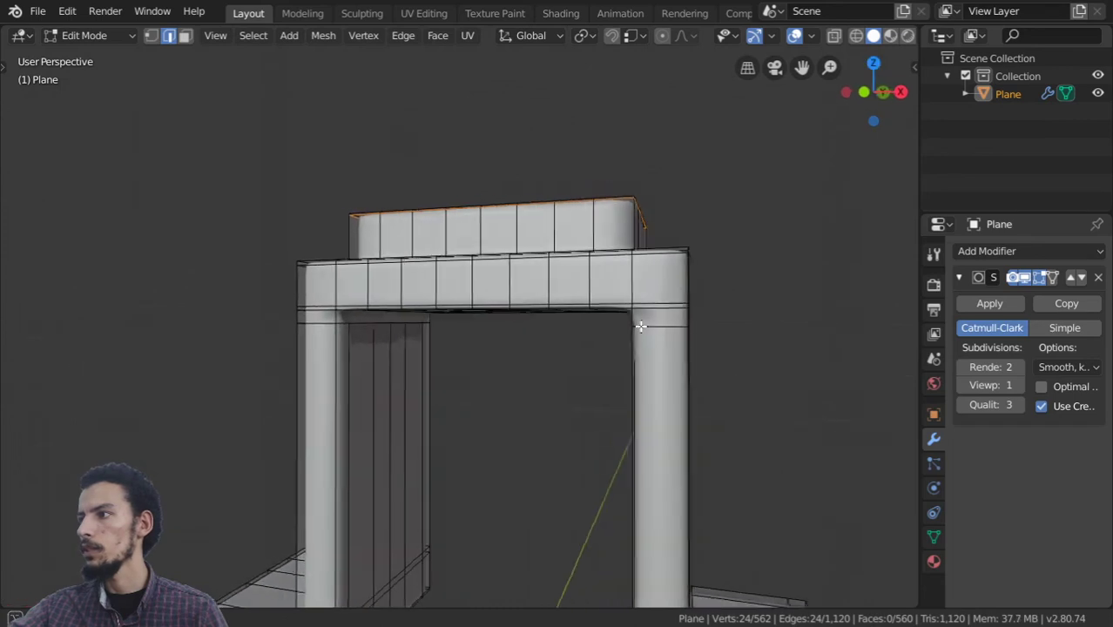
scroll(641, 326, up, 2)
Add a vertical loop at the right pillar's inner edge and one on the left pillar's outer side
key(ctrl+r)
click(694, 362)
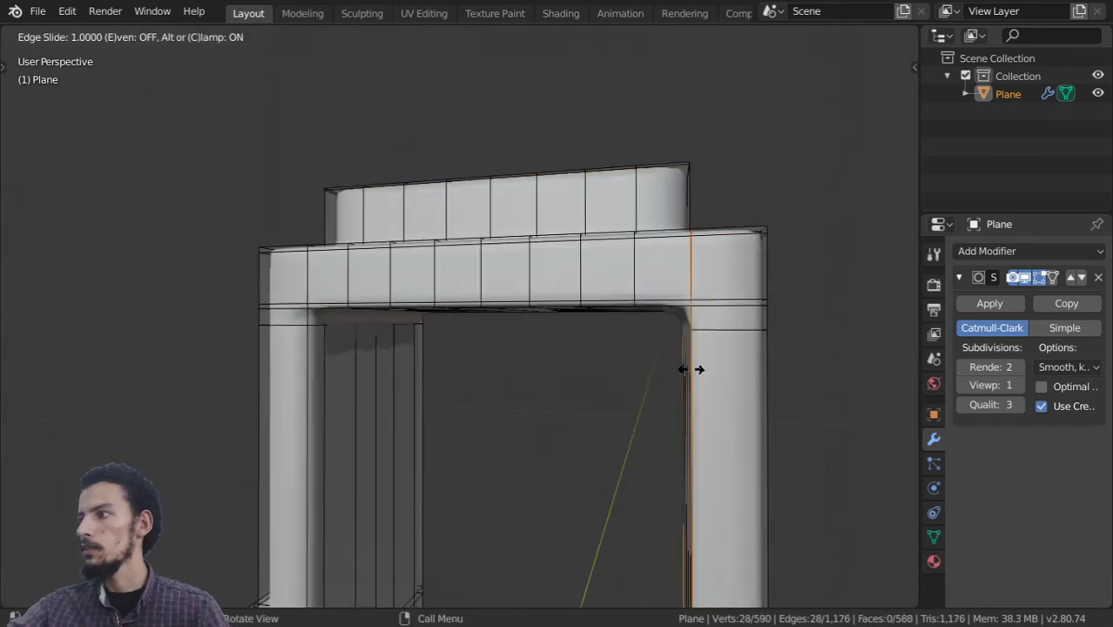
click(697, 370)
key(ctrl+r)
click(285, 254)
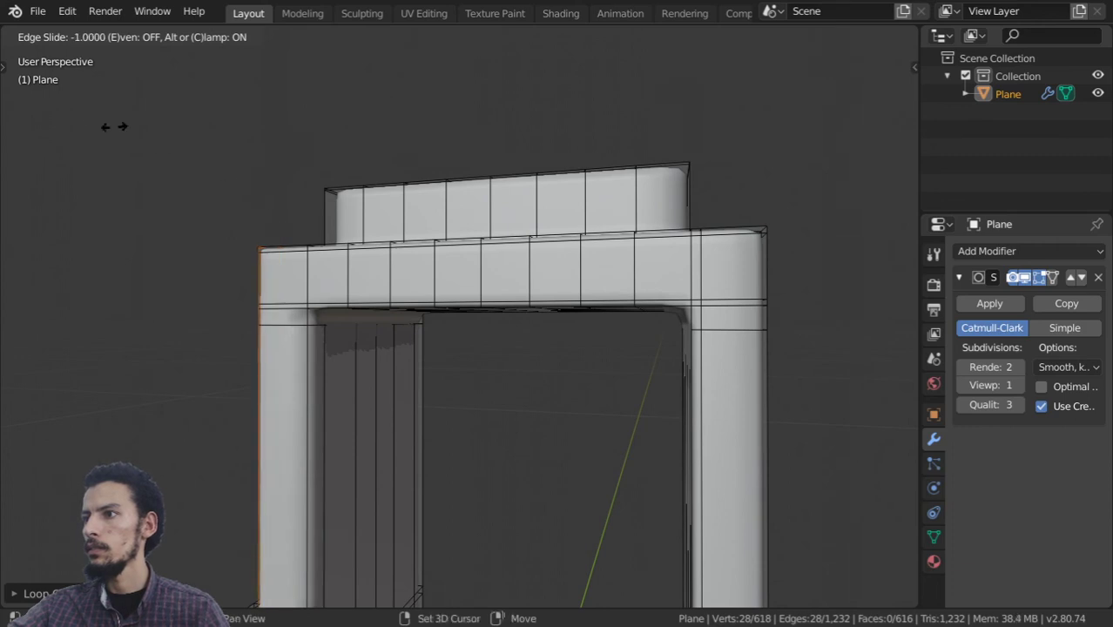
click(301, 293)
Add an inner loop on the left pillar and preview the smoothed model
key(ctrl+r)
click(281, 280)
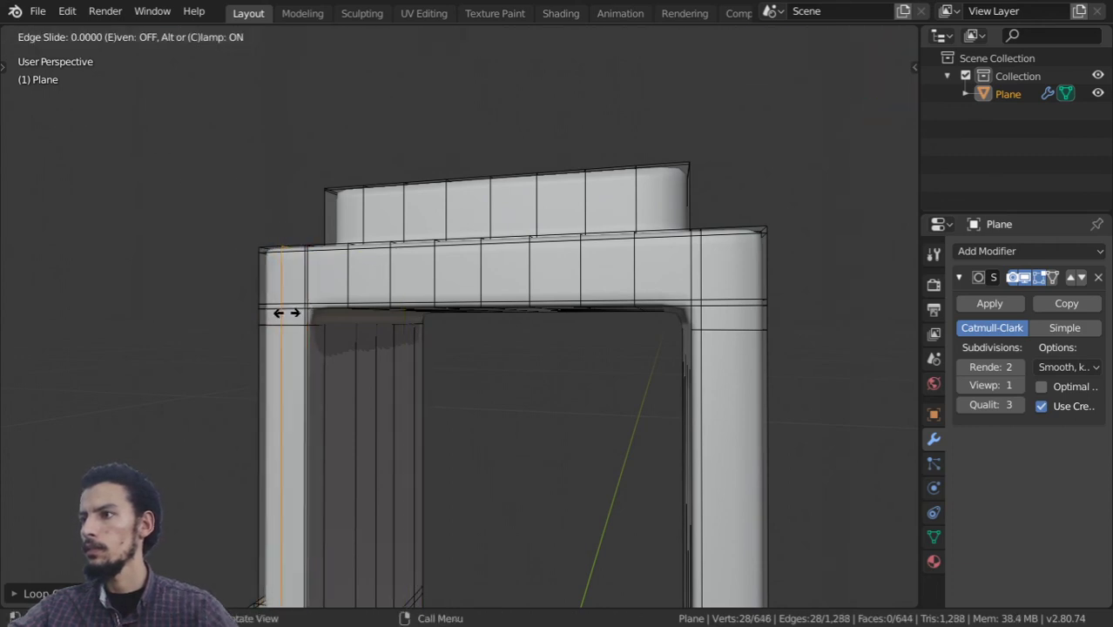
click(273, 278)
key(Tab)
key(Tab)
scroll(616, 398, down, 5)
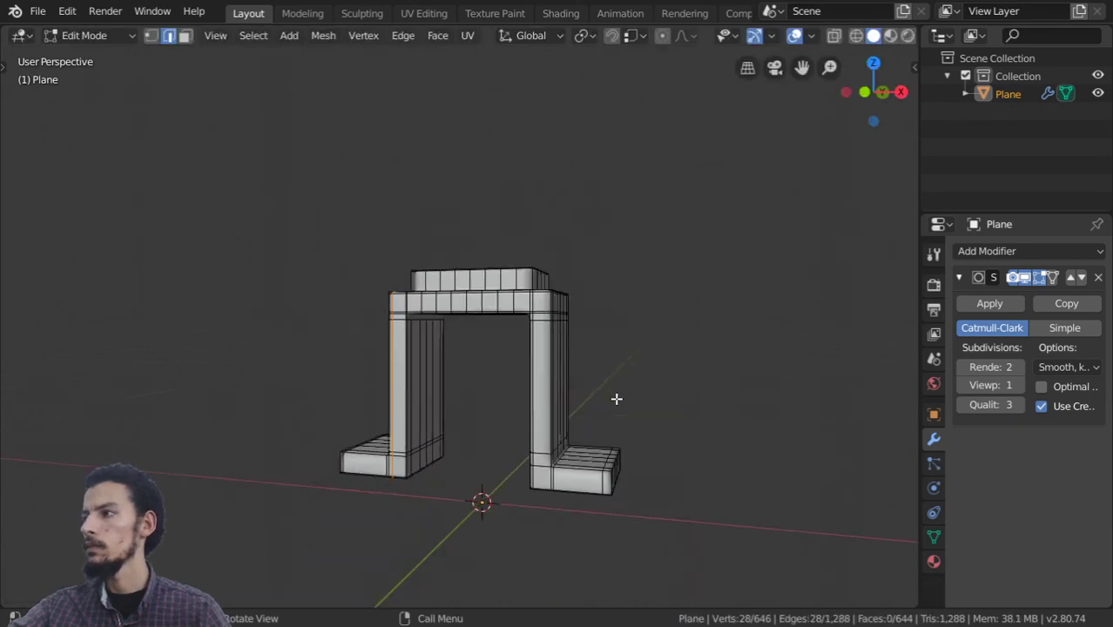
key(Tab)
scroll(607, 407, up, 5)
key(Tab)
scroll(605, 406, down, 3)
shift+middle_drag(605, 406, 510, 297)
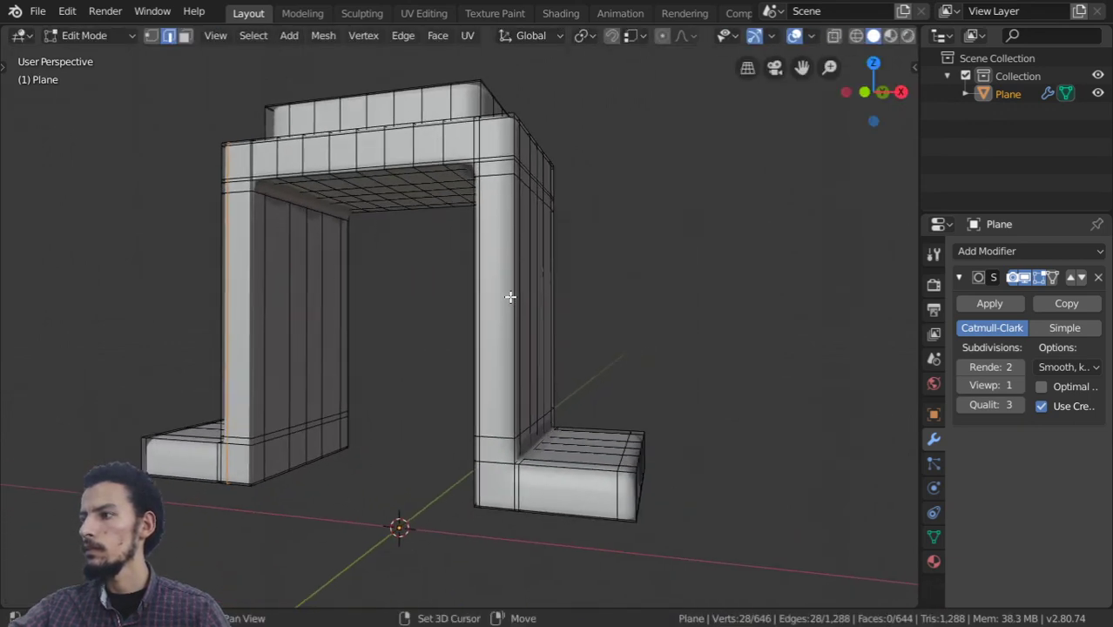
Add a loop on the right pillar's inner side and check the smoothed bracket
key(ctrl+r)
click(493, 475)
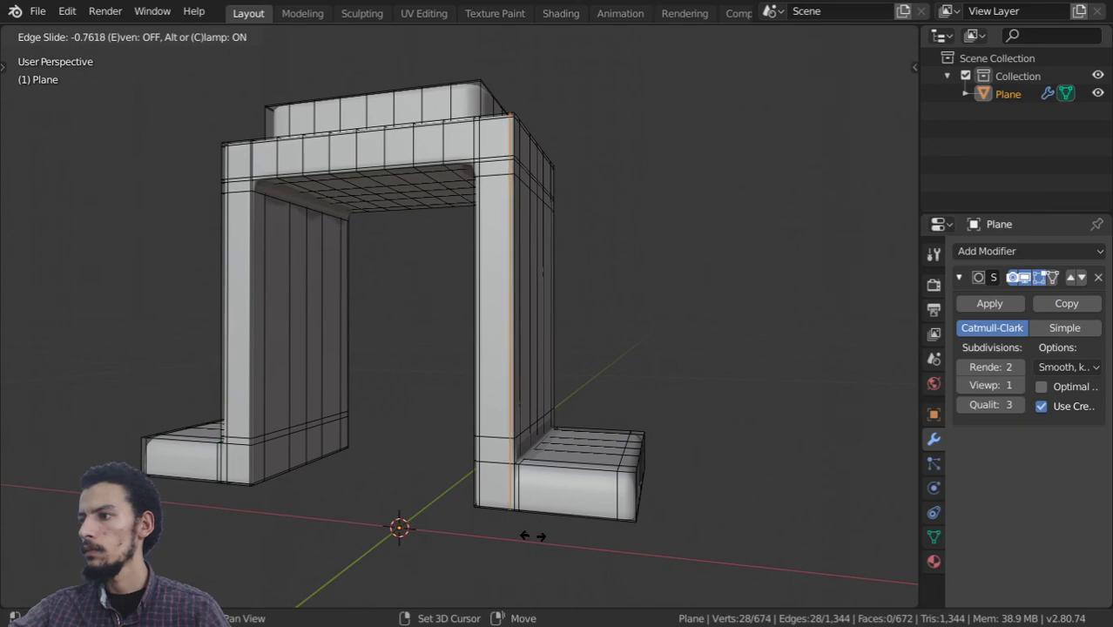
click(522, 532)
key(Tab)
scroll(478, 493, down, 2)
scroll(390, 455, down, 2)
middle_drag(390, 455, 375, 526)
Select the edge loop at the right pillar's base
key(Tab)
scroll(377, 534, up, 3)
scroll(438, 475, up, 1)
key(Tab)
scroll(438, 484, up, 2)
scroll(403, 346, up, 2)
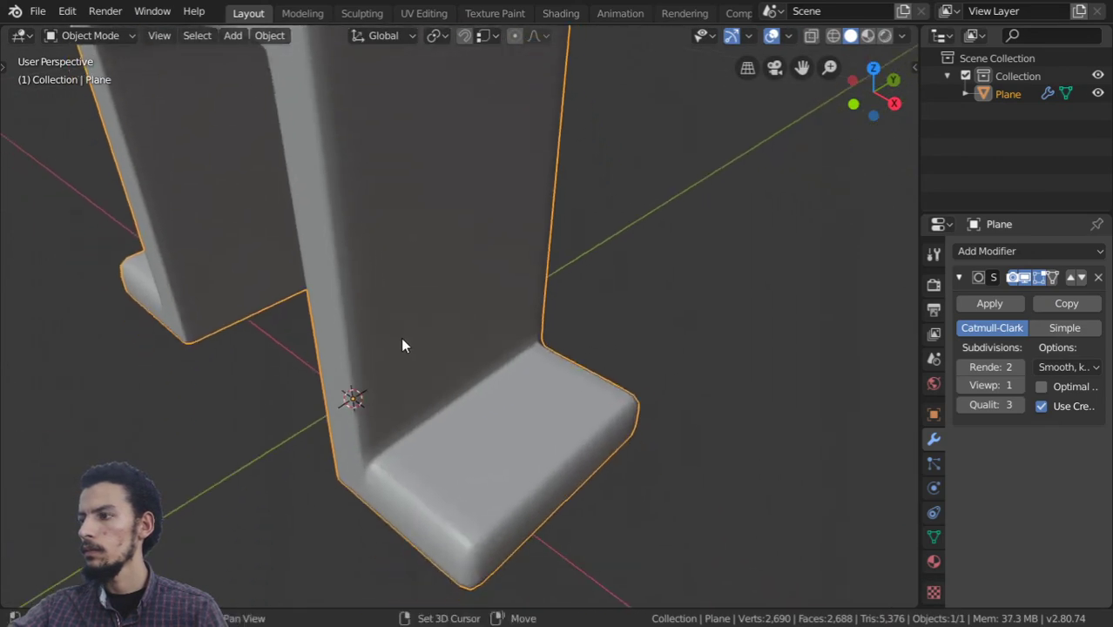
key(Tab)
alt+click(380, 457)
Edge-slide the right pillar's base loop tighter, then inspect the smoothed bracket
key(g)
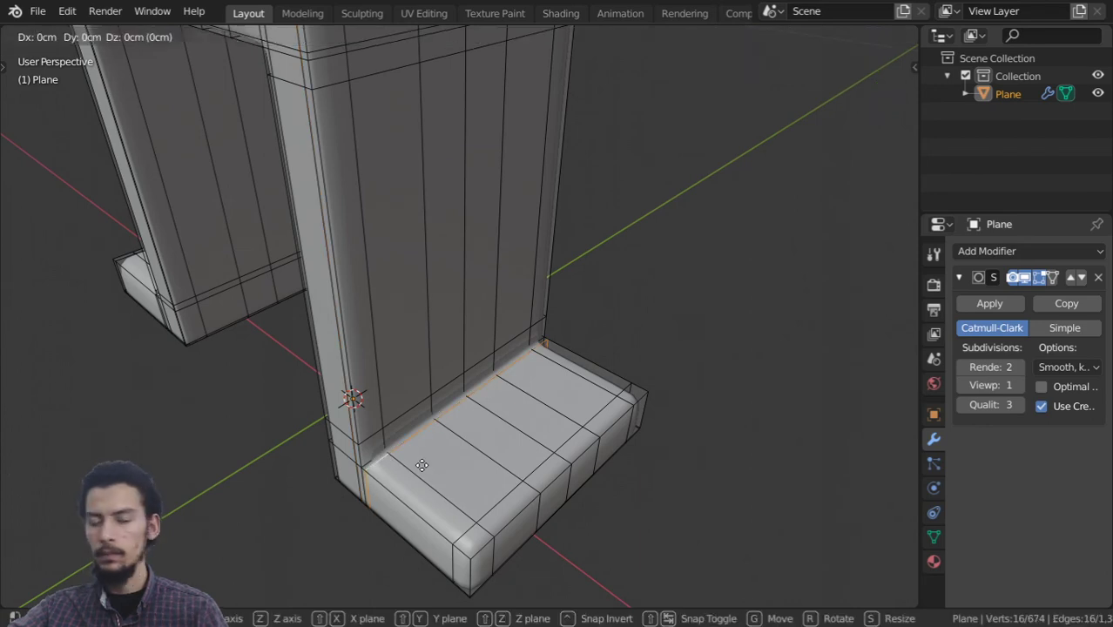
key(g)
click(353, 401)
key(Tab)
scroll(358, 405, down, 5)
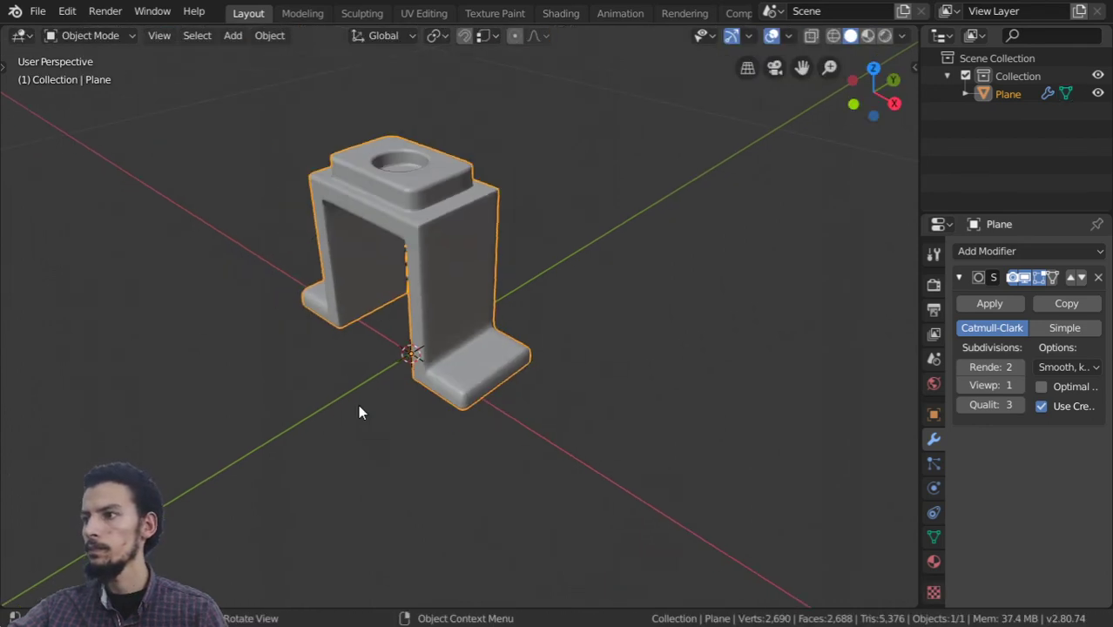
middle_drag(358, 404, 367, 365)
scroll(426, 261, down, 2)
scroll(426, 261, up, 2)
scroll(428, 263, down, 3)
middle_drag(428, 263, 467, 299)
scroll(467, 301, up, 2)
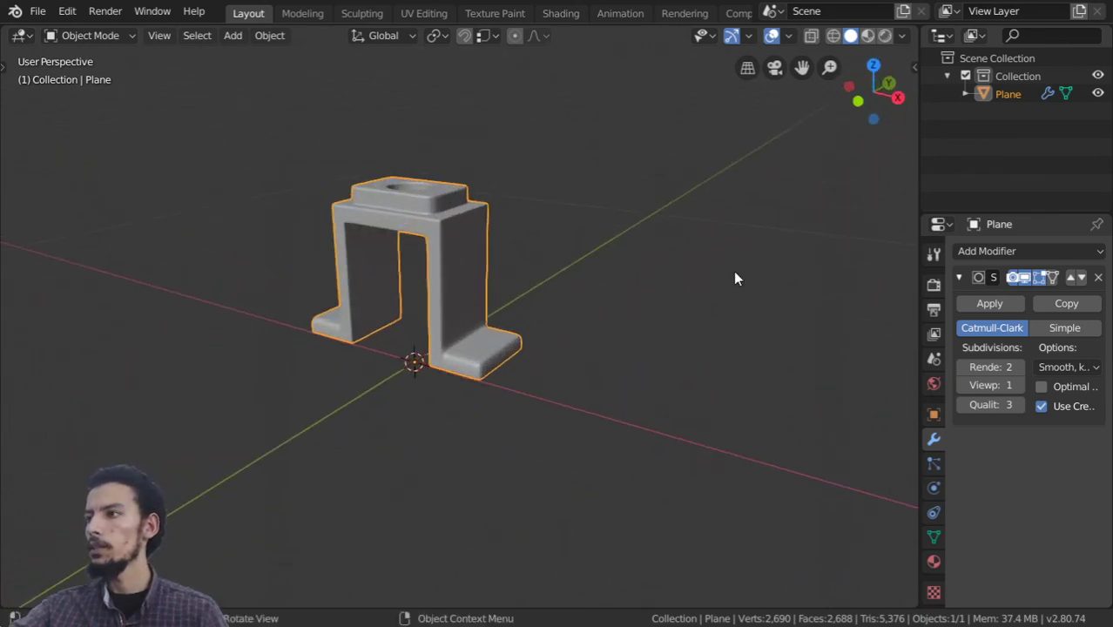
Hide the Subdivision modifier in the viewport and shade the bracket flat
click(1021, 281)
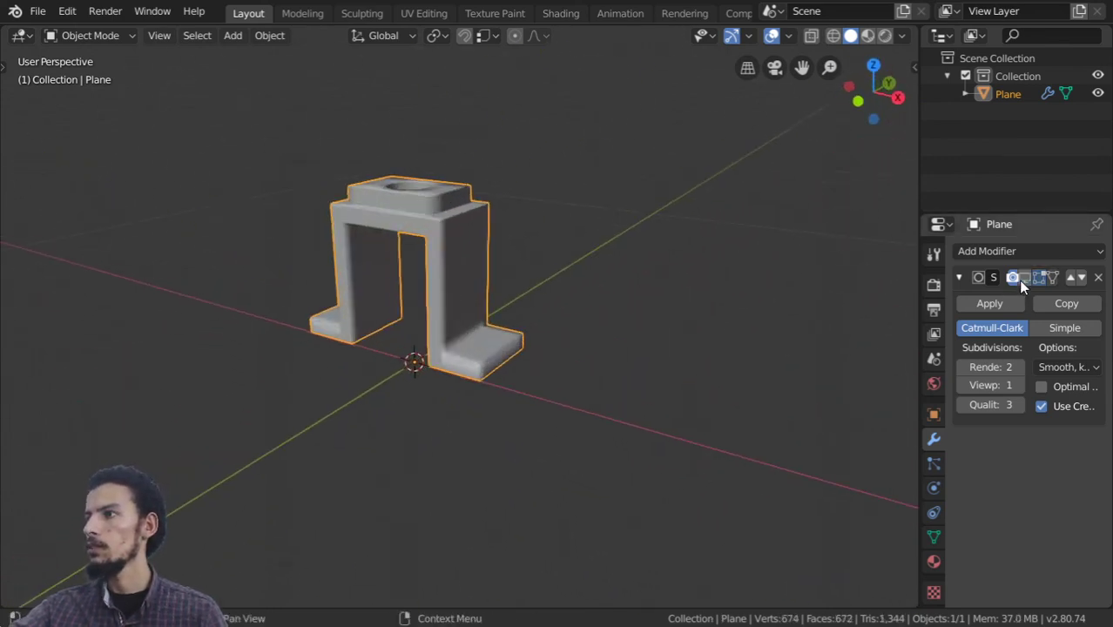
right_click(495, 271)
click(460, 286)
mouse_move(459, 287)
middle_down()
mouse_move(487, 368)
mouse_move(499, 291)
middle_up()
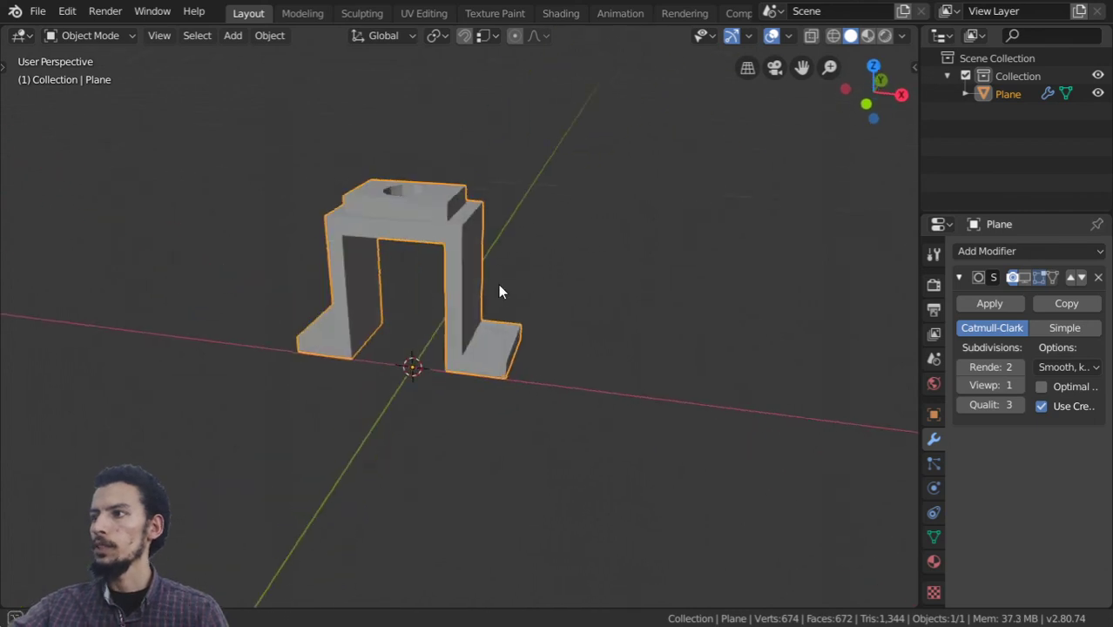
Show the Subdivision modifier again and shade the bracket smooth
click(1026, 279)
middle_drag(492, 220, 774, 345)
right_click(488, 333)
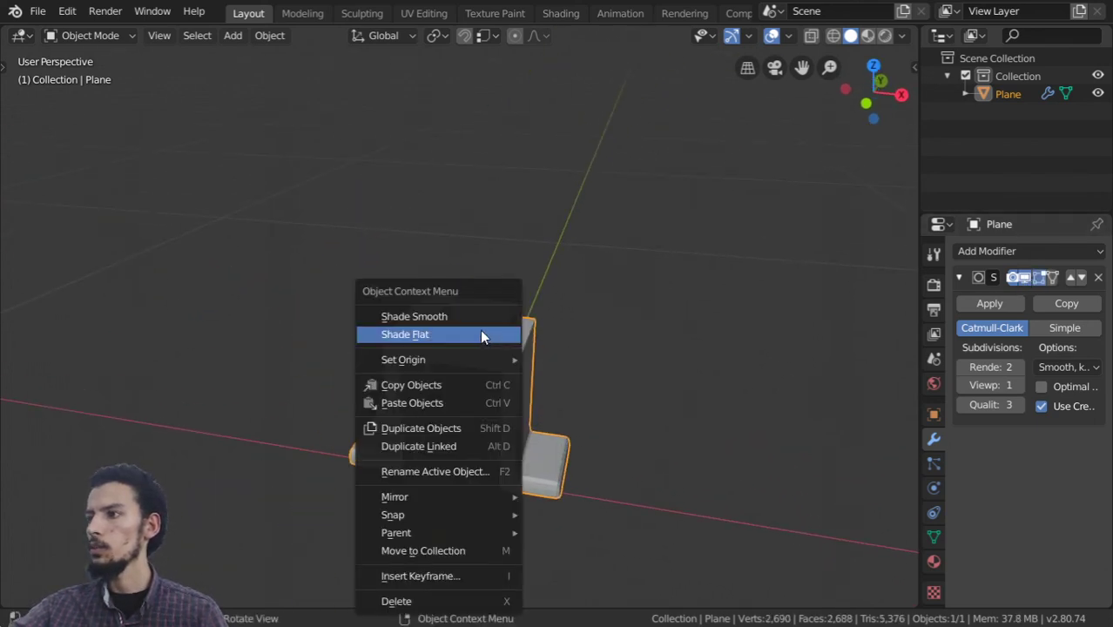
click(479, 317)
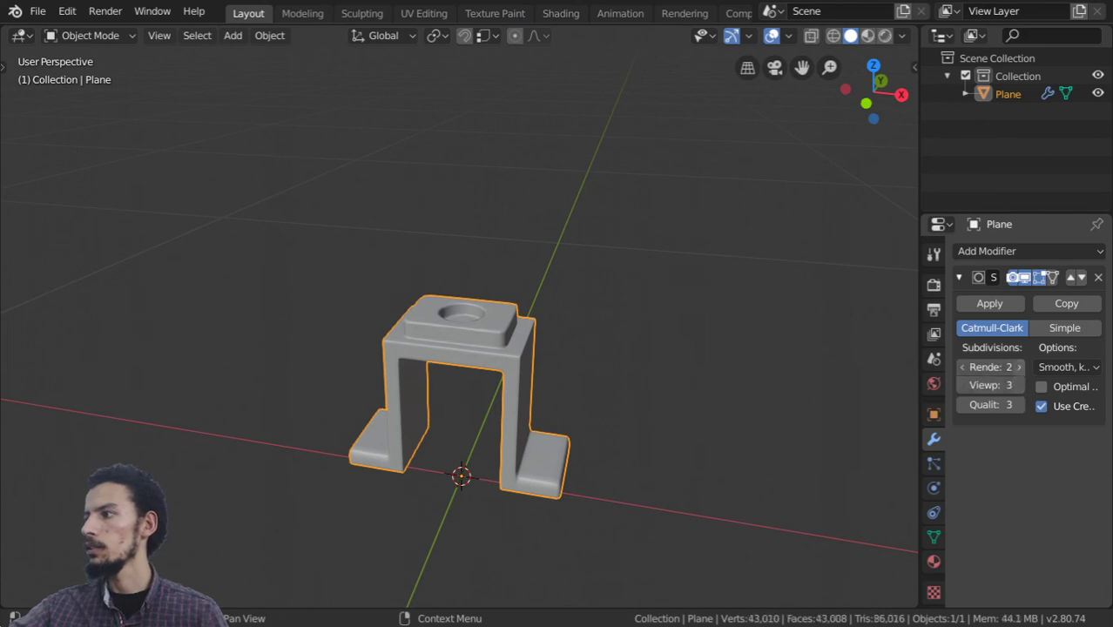
Orbit and zoom around the finished bracket to inspect its top recess, sides and front arch
middle_drag(740, 383, 564, 412)
scroll(472, 361, up, 5)
scroll(445, 374, up, 3)
scroll(453, 339, down, 3)
scroll(459, 303, down, 3)
mouse_move(449, 341)
middle_down()
mouse_move(468, 242)
mouse_move(531, 254)
middle_up()
scroll(531, 261, down, 3)
mouse_move(532, 301)
middle_down()
mouse_move(620, 379)
mouse_move(458, 373)
mouse_move(318, 350)
middle_up()
scroll(621, 380, up, 4)
scroll(621, 380, down, 3)
mouse_move(445, 336)
middle_down()
mouse_move(568, 348)
mouse_move(558, 375)
mouse_move(459, 353)
mouse_move(209, 351)
middle_up()
scroll(557, 374, up, 2)
scroll(557, 374, down, 3)
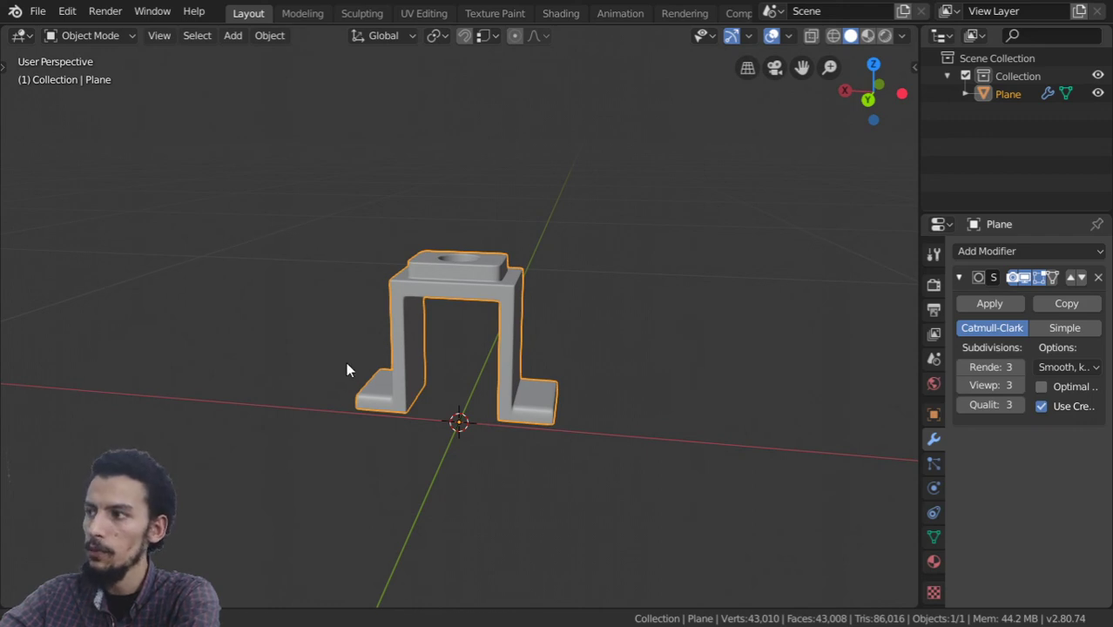
middle_drag(350, 364, 498, 362)
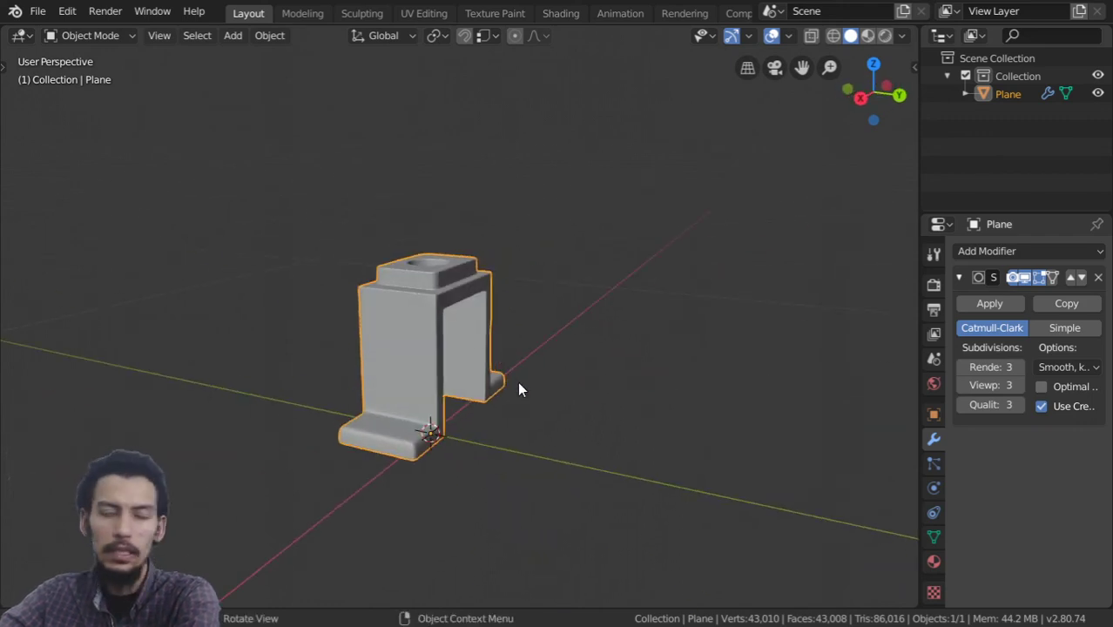
mouse_move(380, 318)
middle_down()
mouse_move(679, 301)
mouse_move(585, 328)
middle_up()
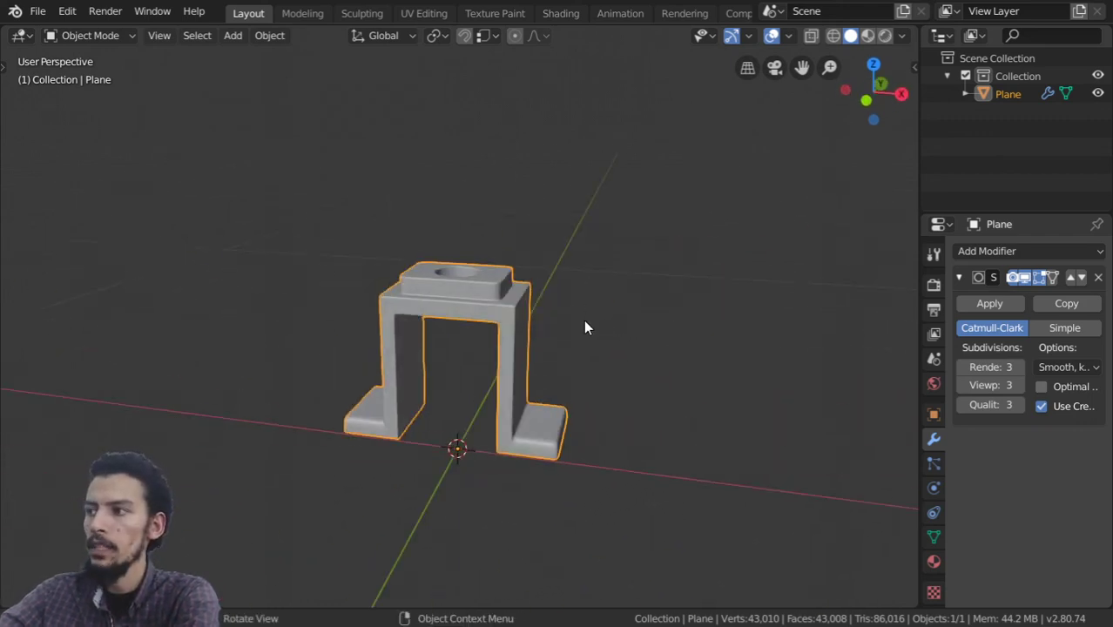